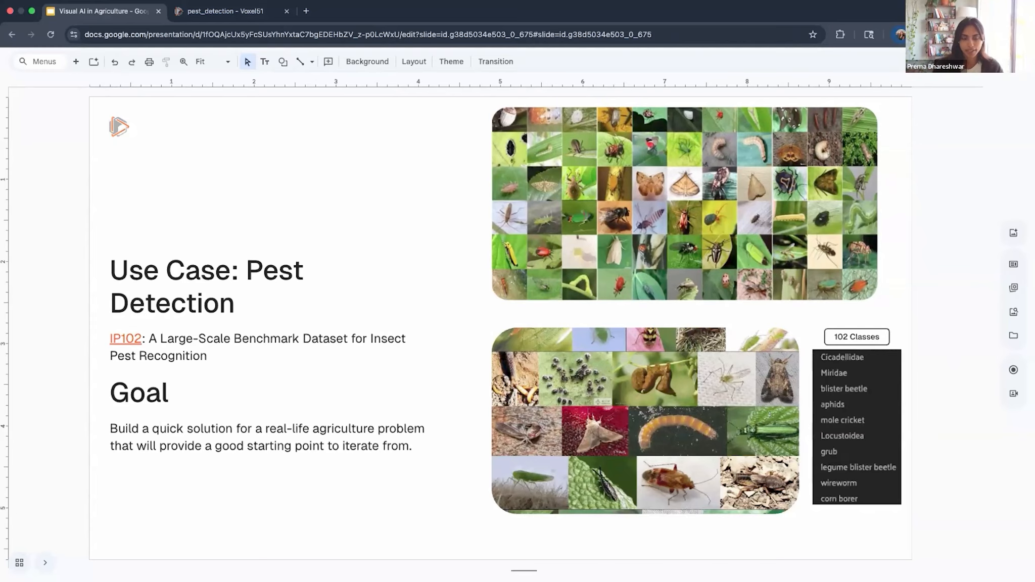
Step: Advance the presentation to the Data Exploration & Curation slide and switch to the pest_detection dataset in FiftyOne
key(Down)
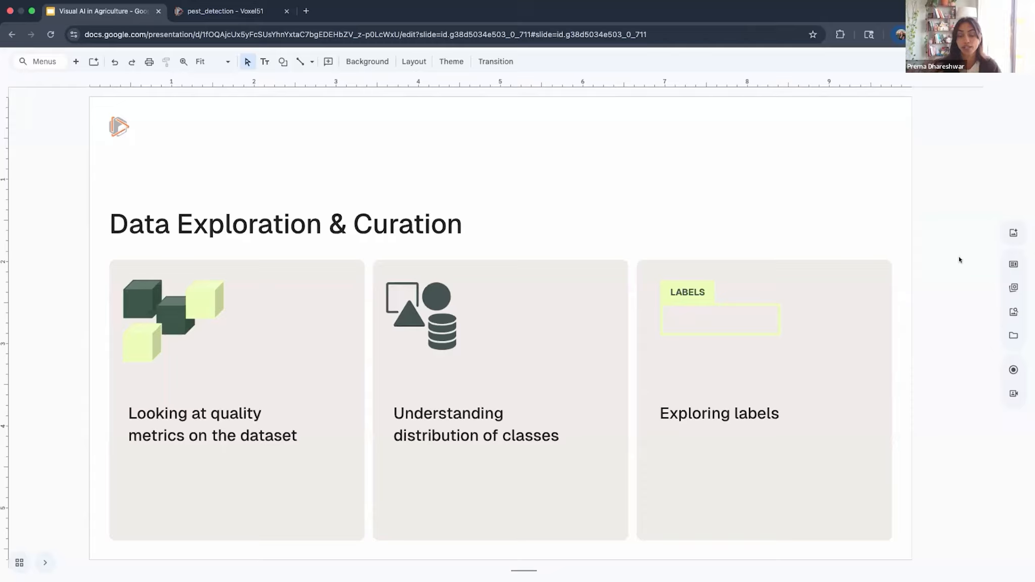
click(211, 12)
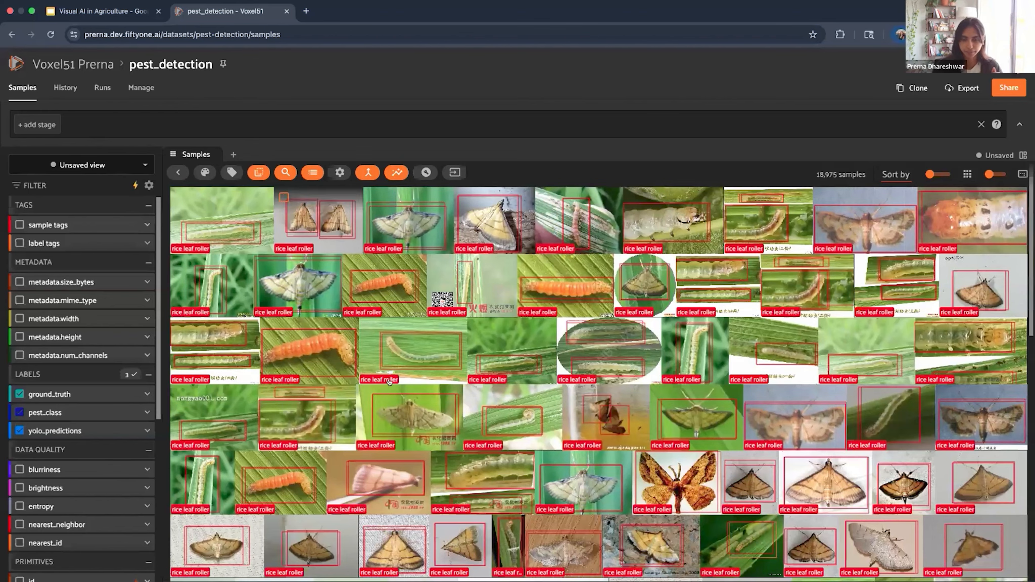
Step: Browse the pest_detection sample grid to examine the images and class labels in their original order
scroll(519, 390, down, 10)
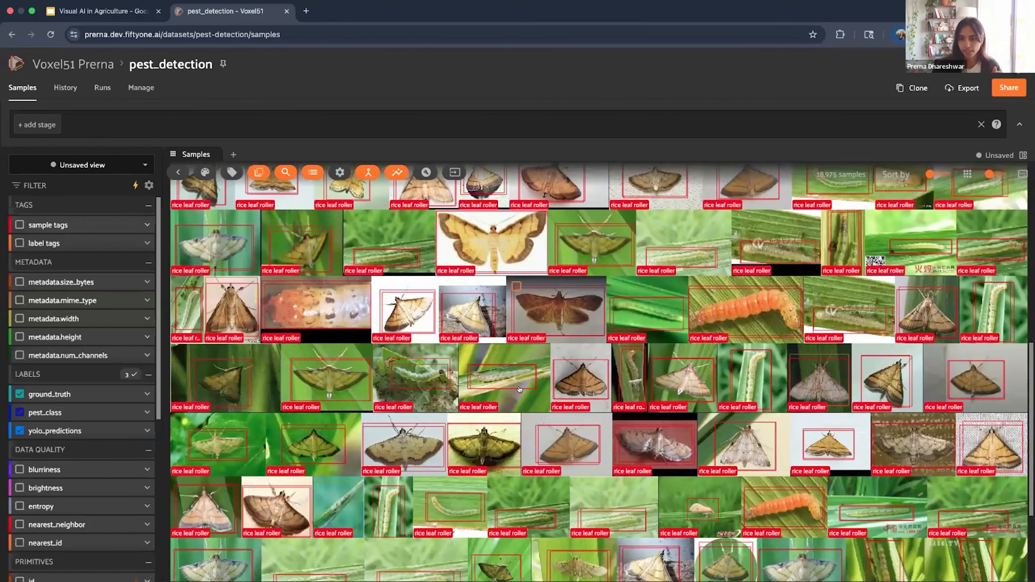
scroll(519, 390, down, 3)
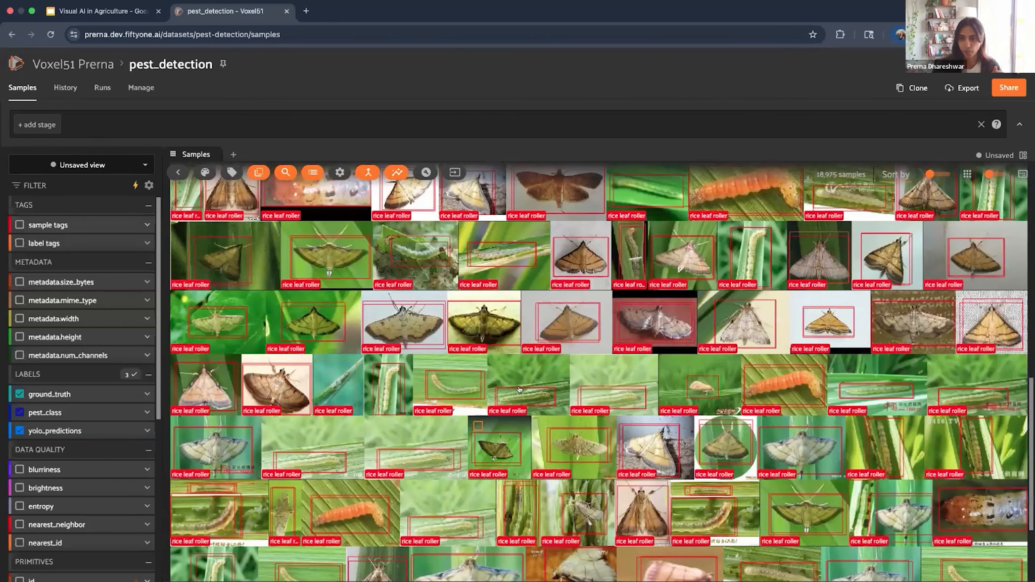
scroll(519, 389, down, 5)
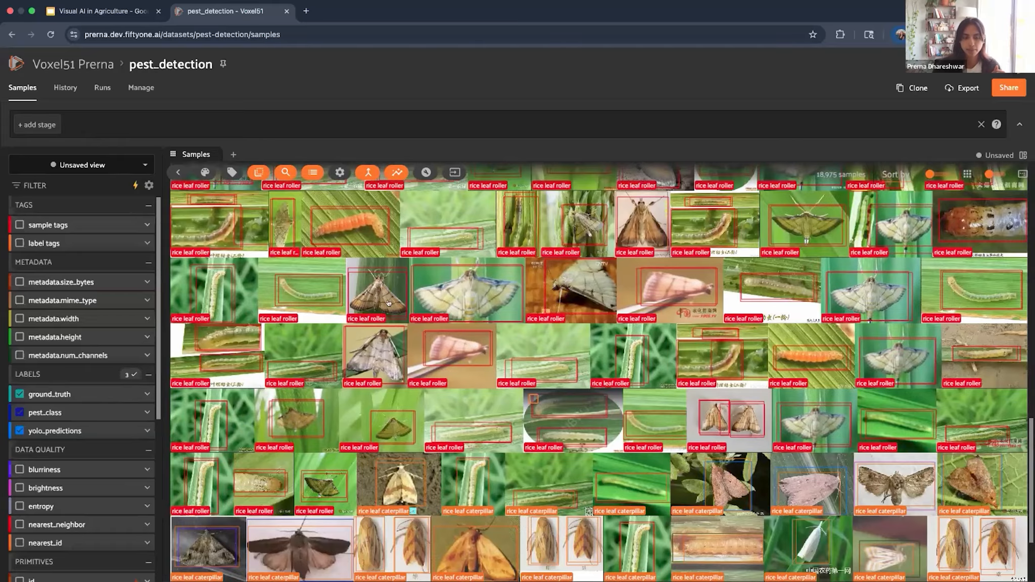
scroll(389, 304, up, 10)
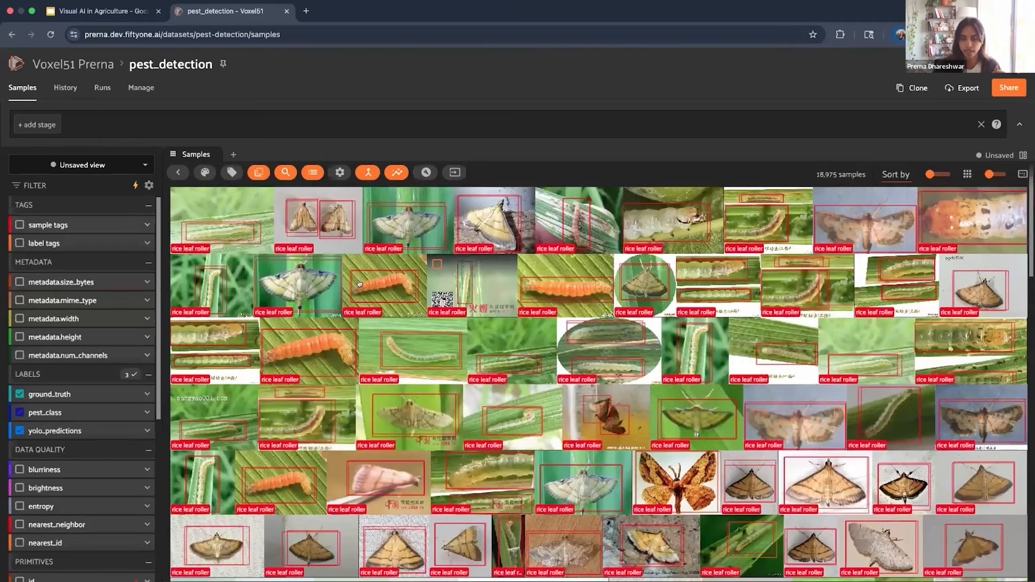
scroll(215, 344, down, 1)
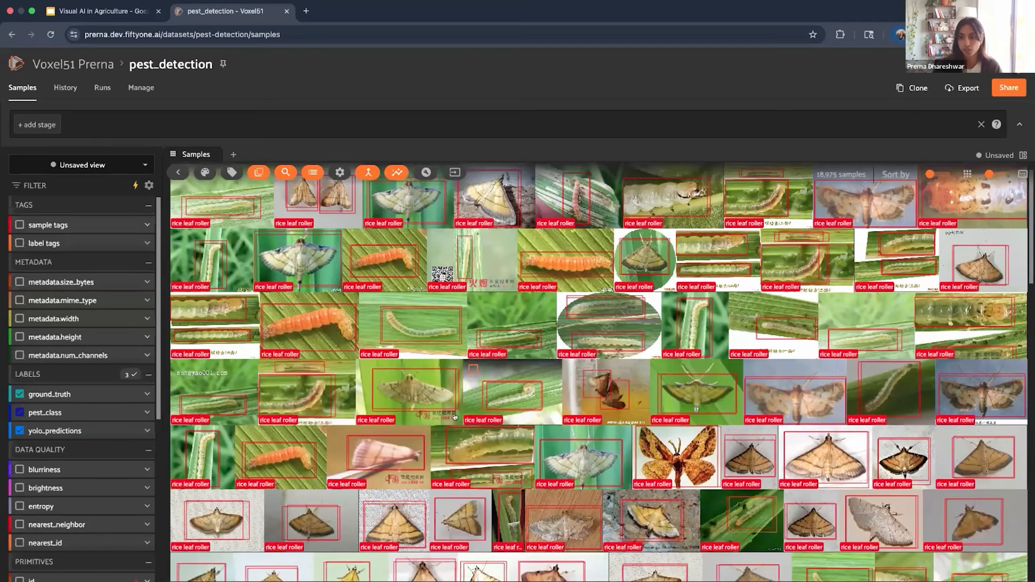
scroll(454, 415, down, 7)
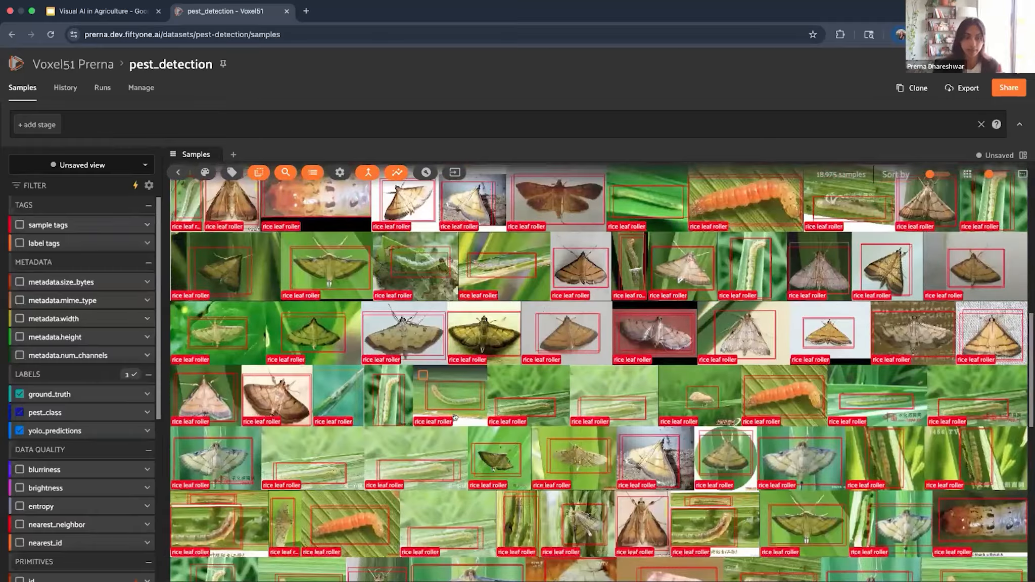
Step: Add a Shuffle view stage with the default seed to the dataset and slightly enlarge the sample thumbnails
click(54, 128)
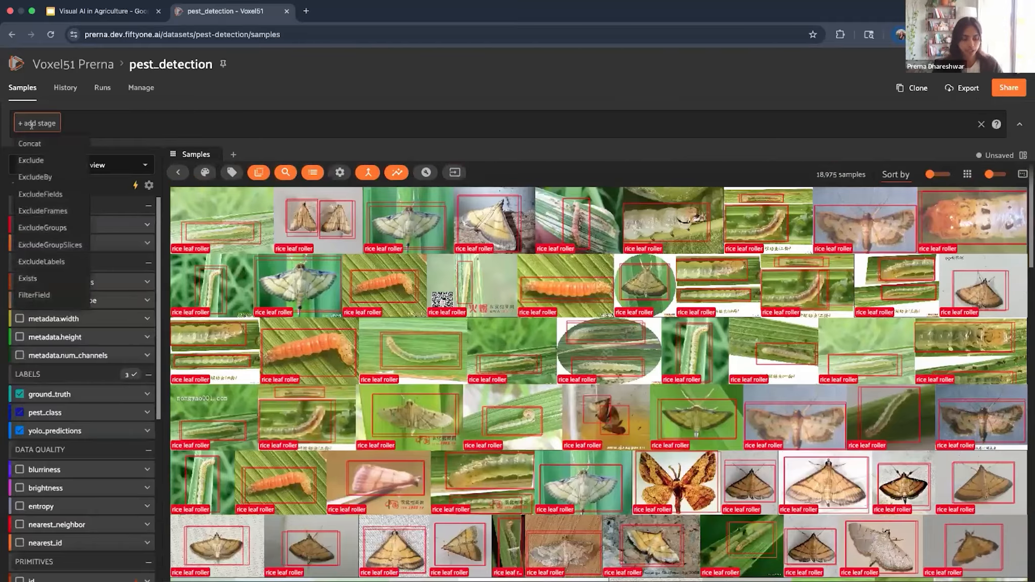
text(shuf)
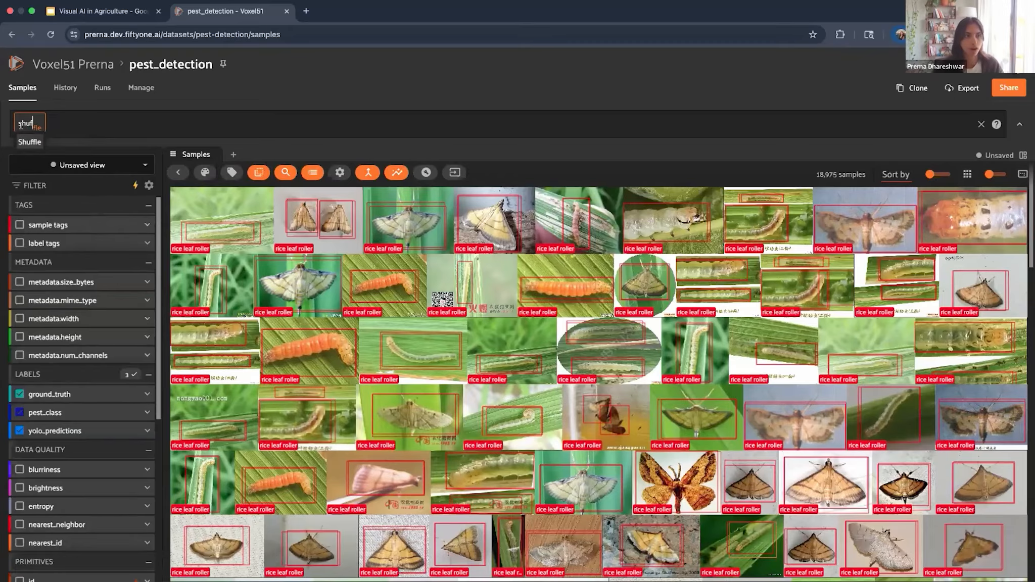
click(29, 139)
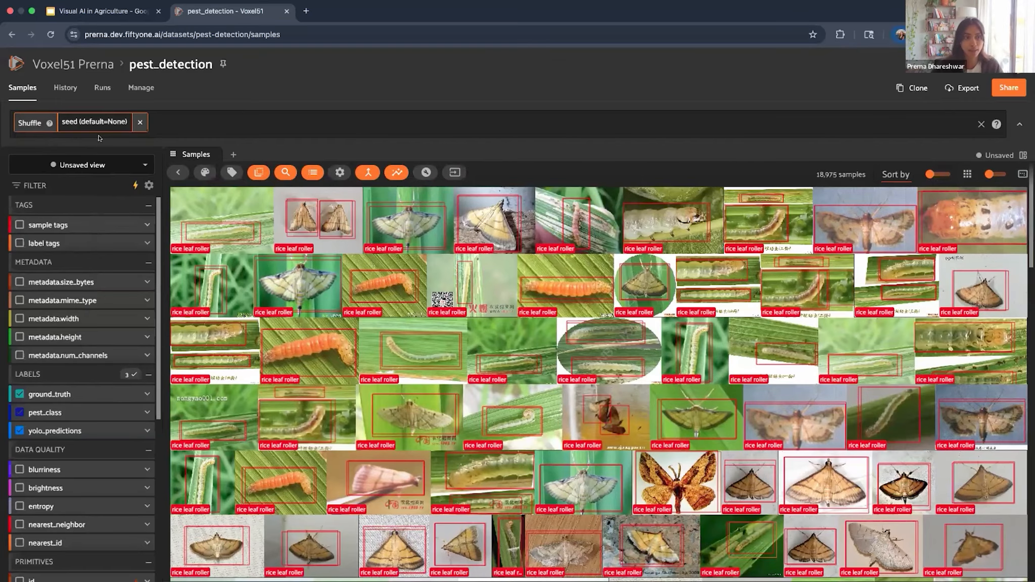
key(Return)
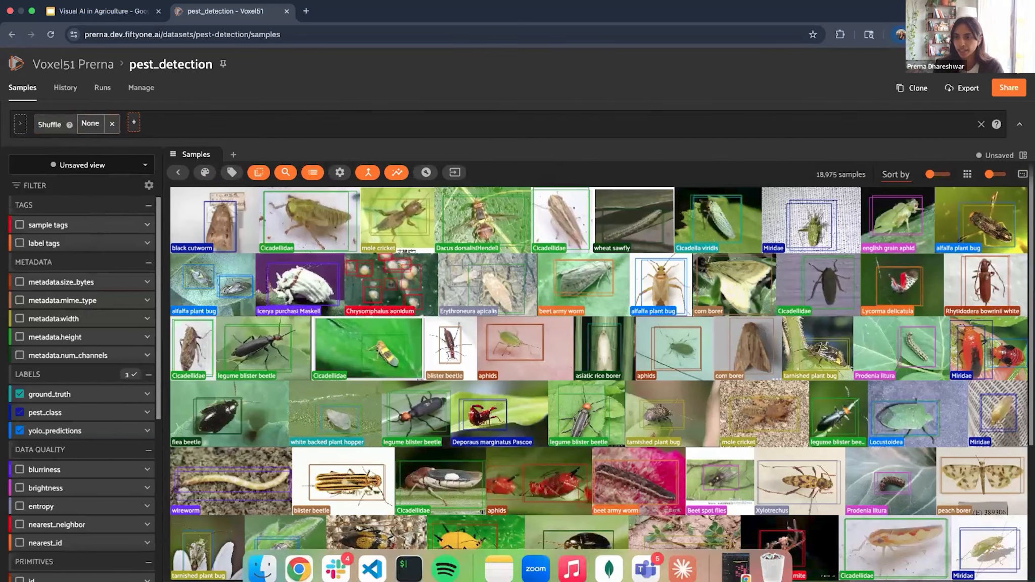
drag(989, 174, 994, 174)
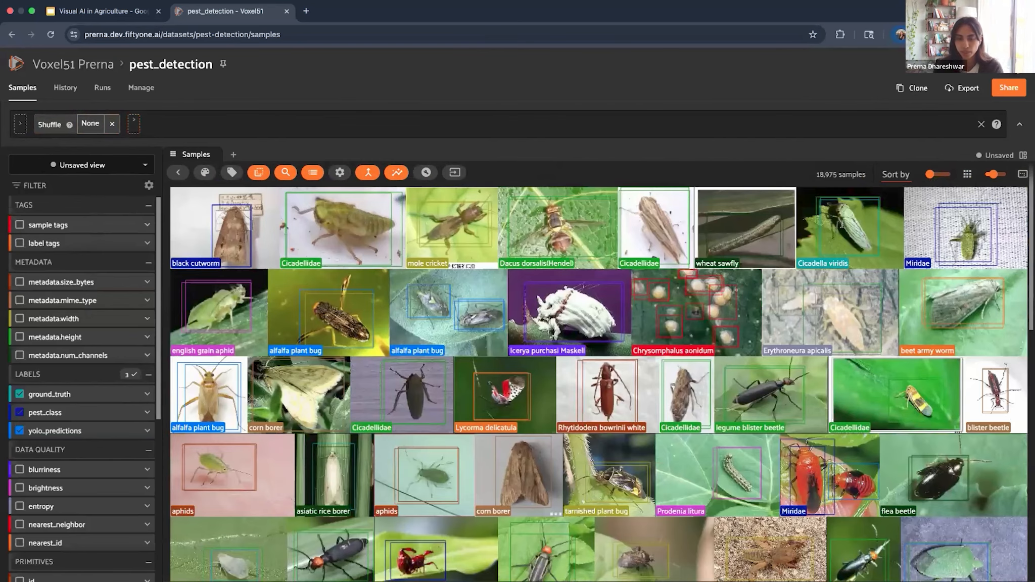
Step: Examine the variety of pest classes, backgrounds and bounding boxes across the shuffled samples
scroll(613, 296, down, 1)
scroll(613, 296, up, 1)
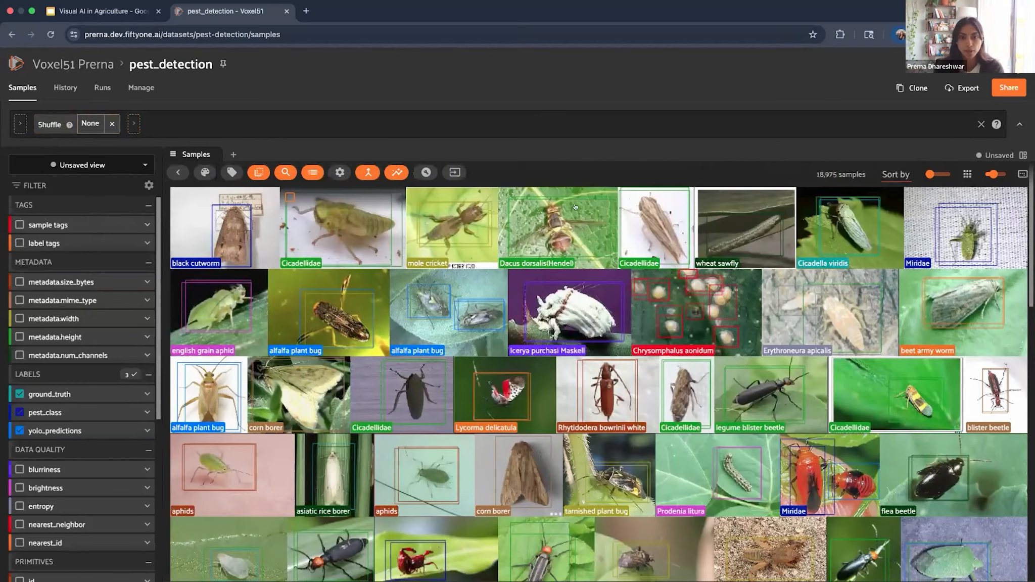
scroll(498, 354, down, 15)
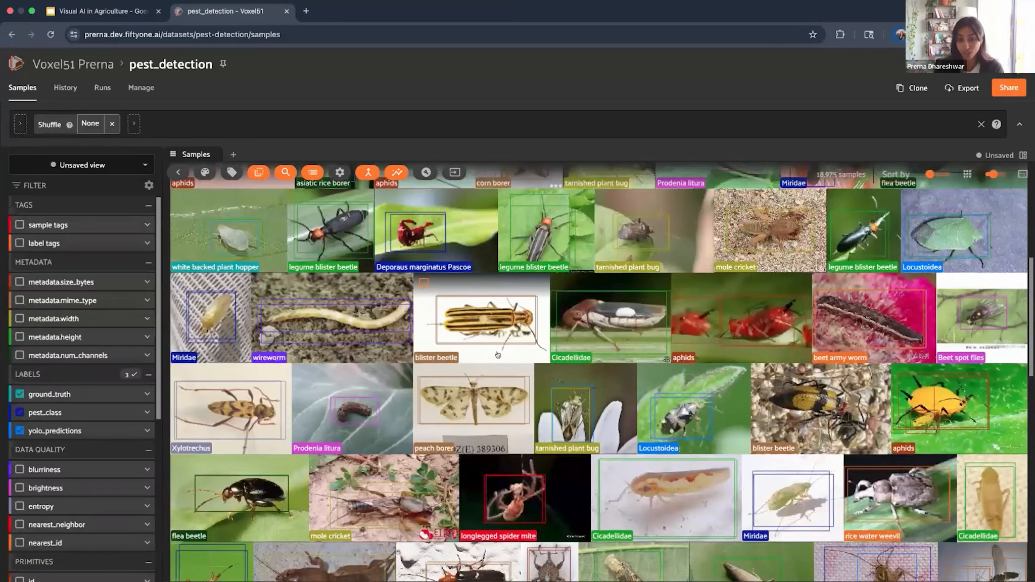
scroll(498, 355, down, 15)
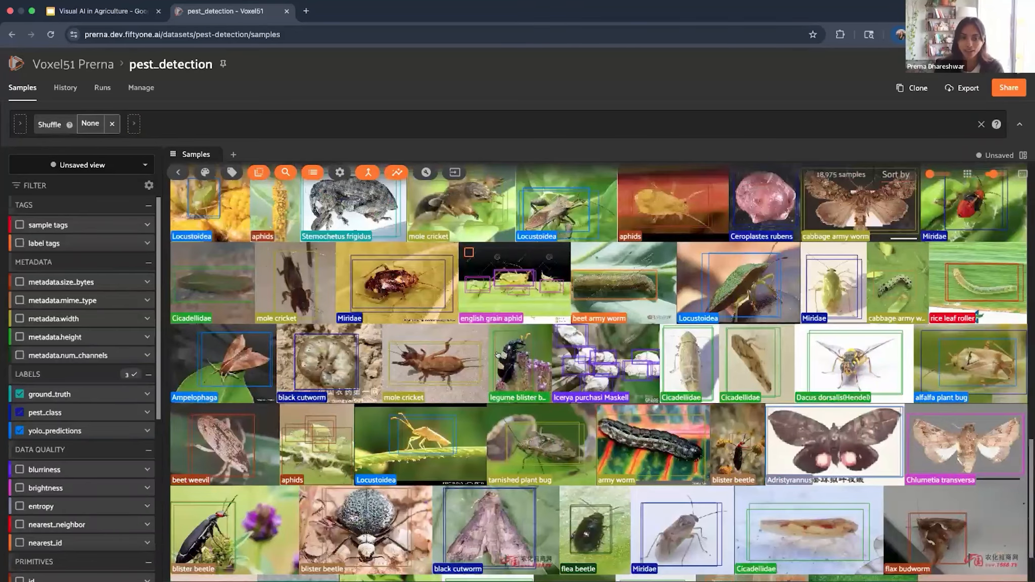
scroll(232, 258, up, 20)
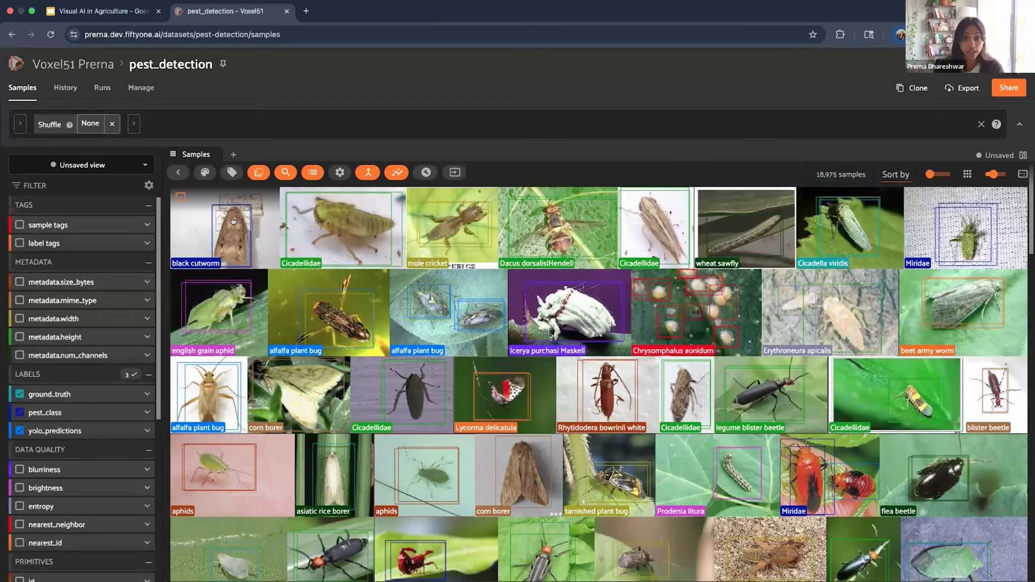
scroll(454, 395, down, 3)
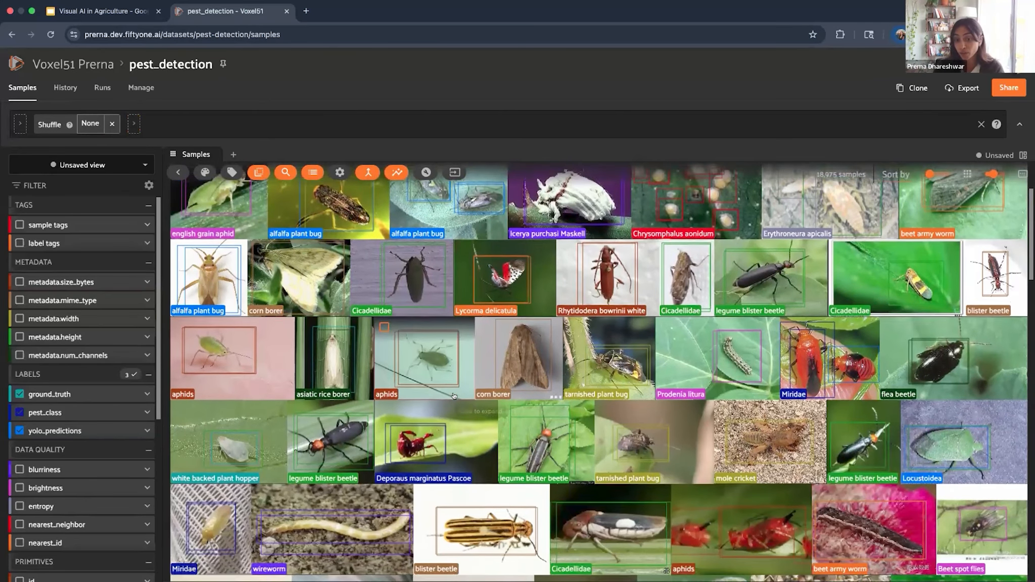
scroll(454, 396, down, 1)
scroll(453, 395, down, 2)
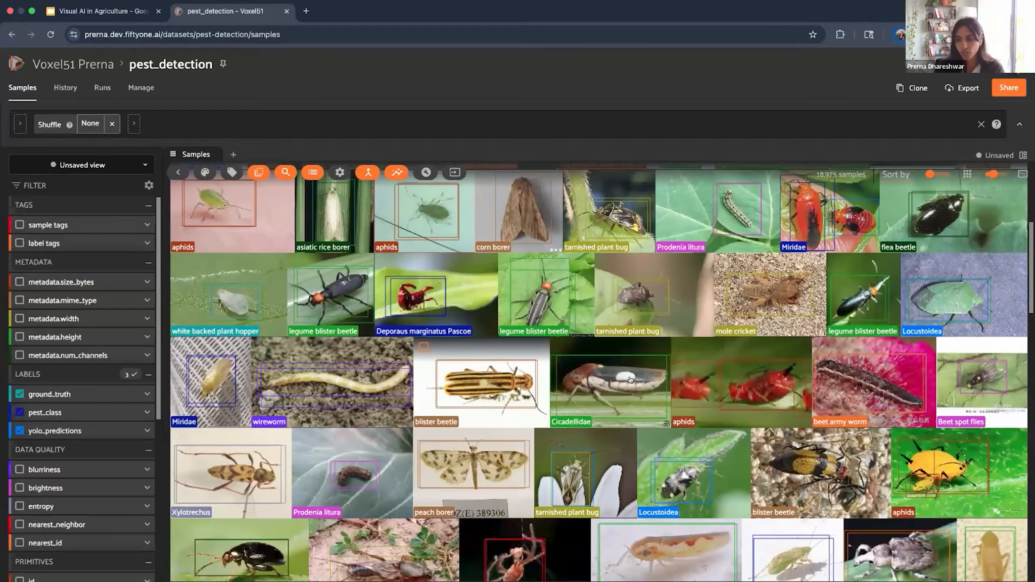
scroll(636, 380, down, 1)
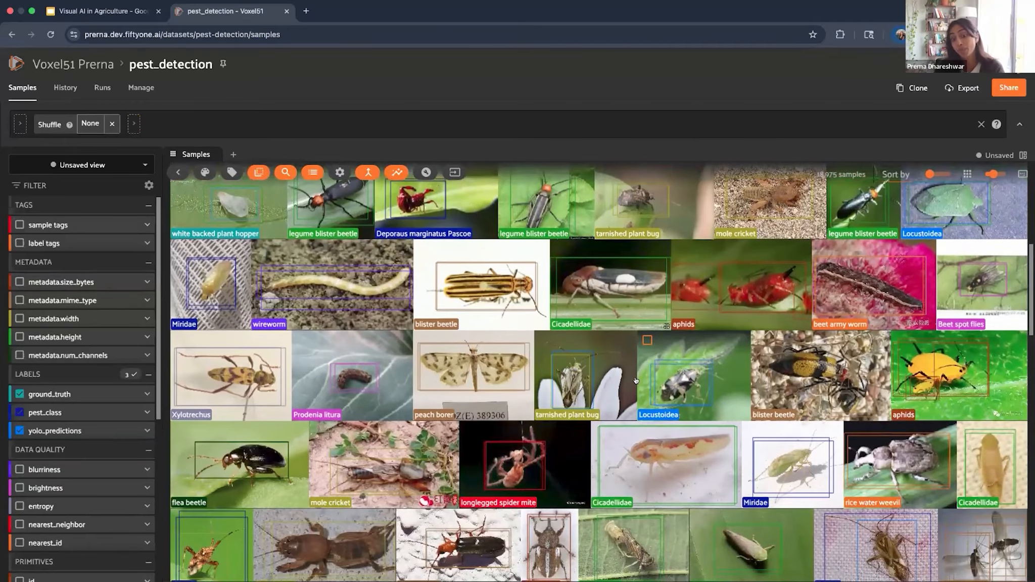
scroll(636, 381, up, 6)
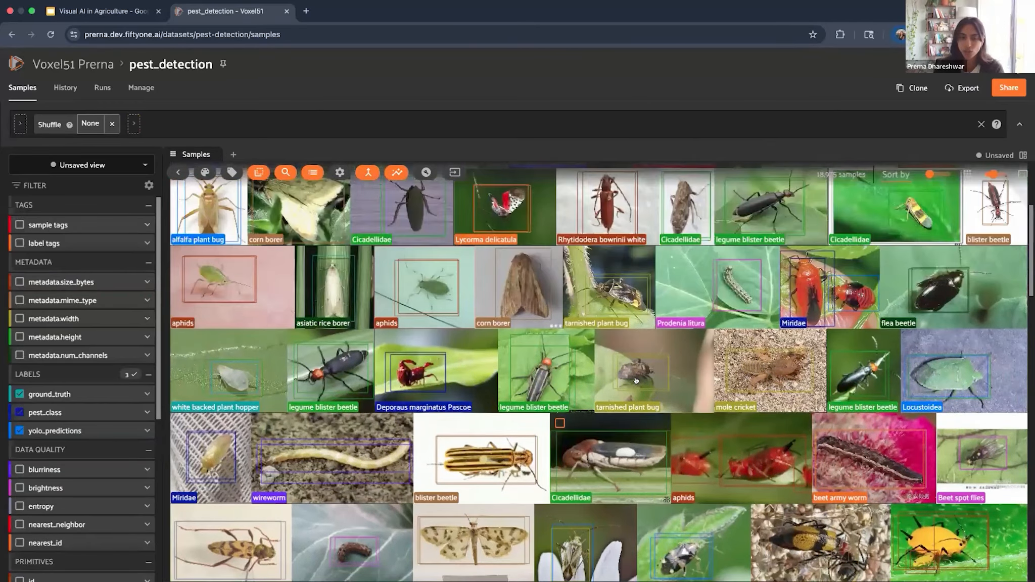
scroll(300, 325, up, 1)
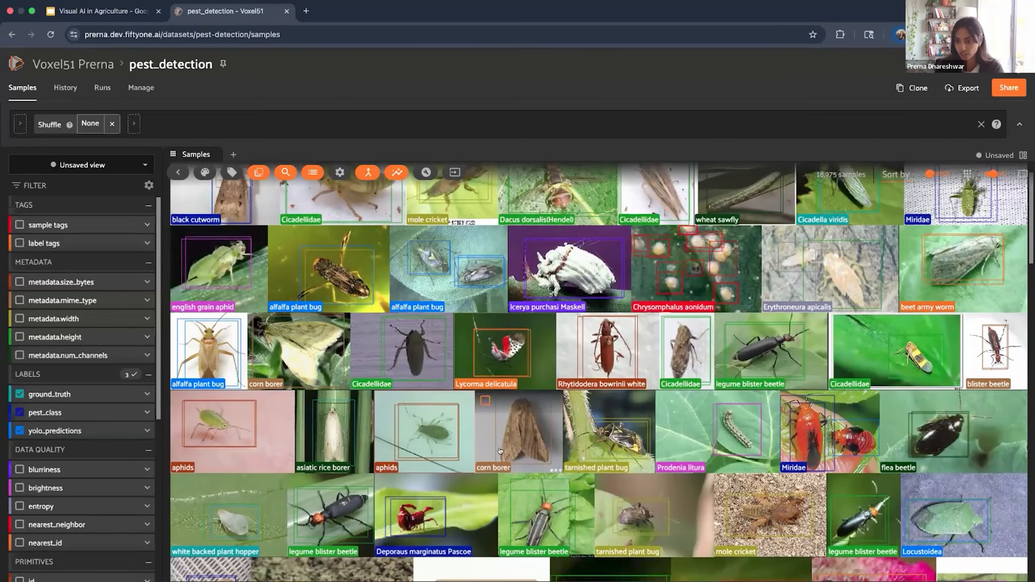
scroll(354, 389, down, 6)
scroll(439, 394, down, 2)
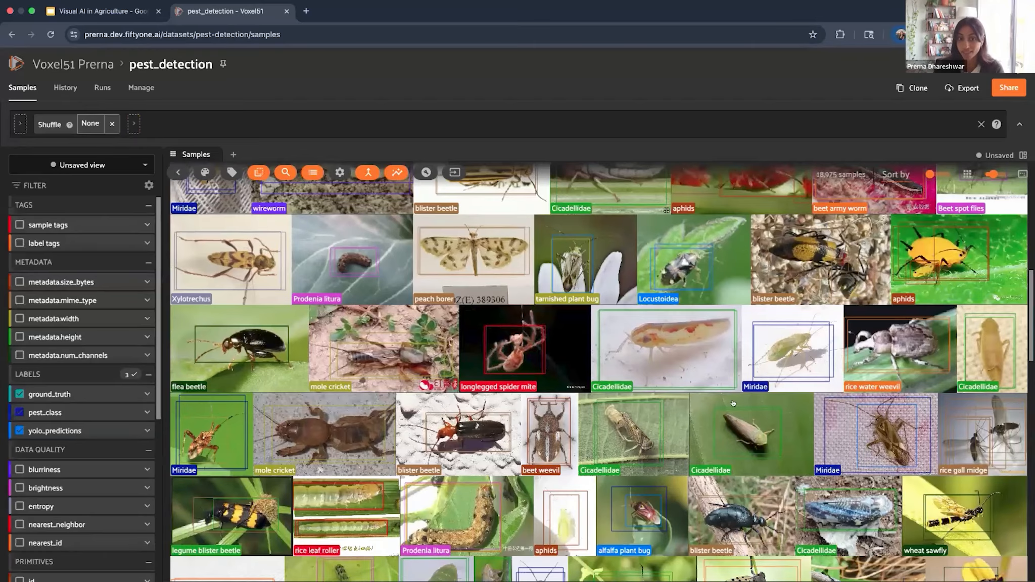
scroll(489, 415, down, 5)
scroll(490, 415, up, 10)
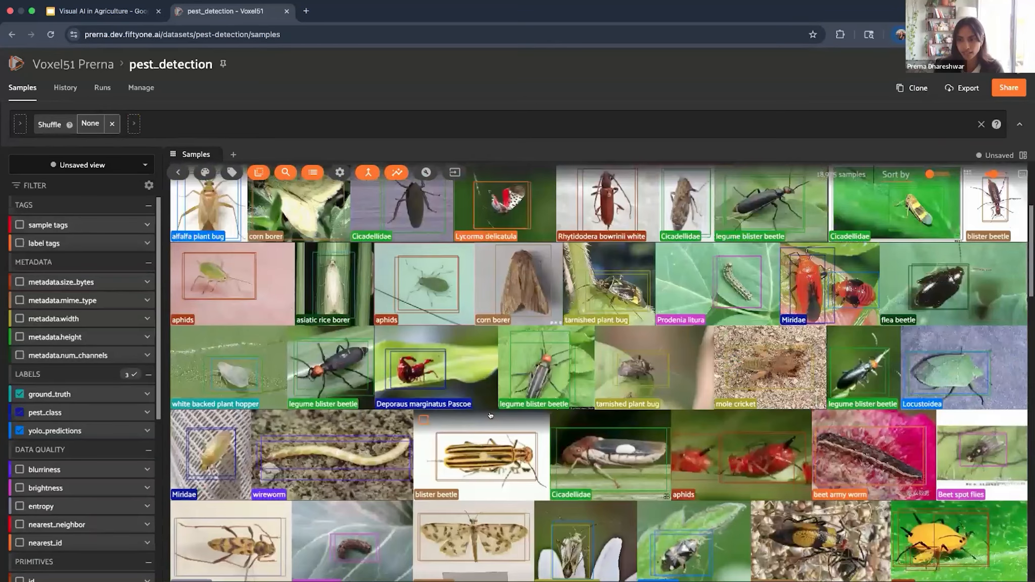
scroll(481, 422, up, 6)
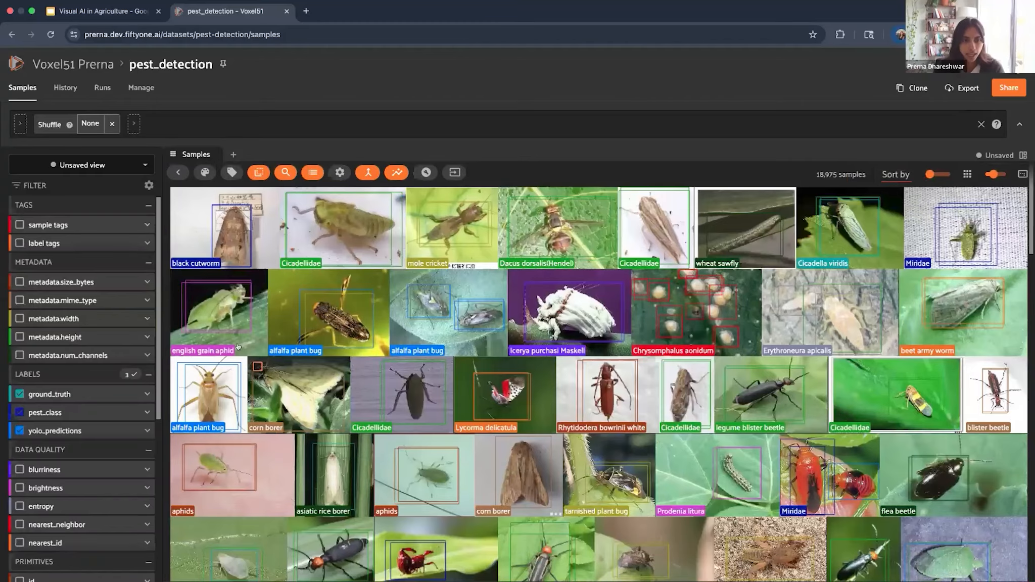
Step: Open the Data Quality analysis beside the samples and show the Near Duplicates issues
click(232, 155)
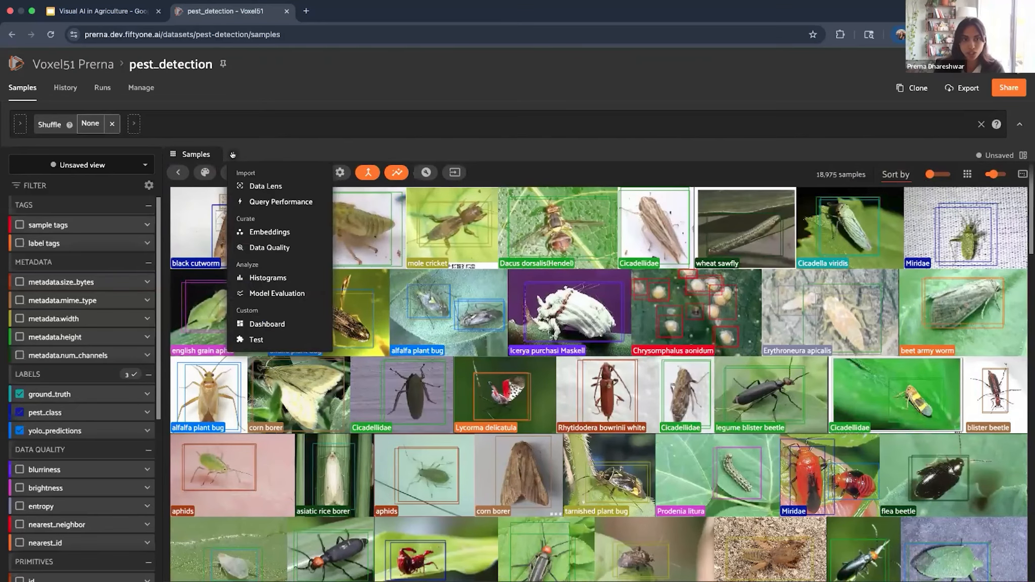
click(270, 247)
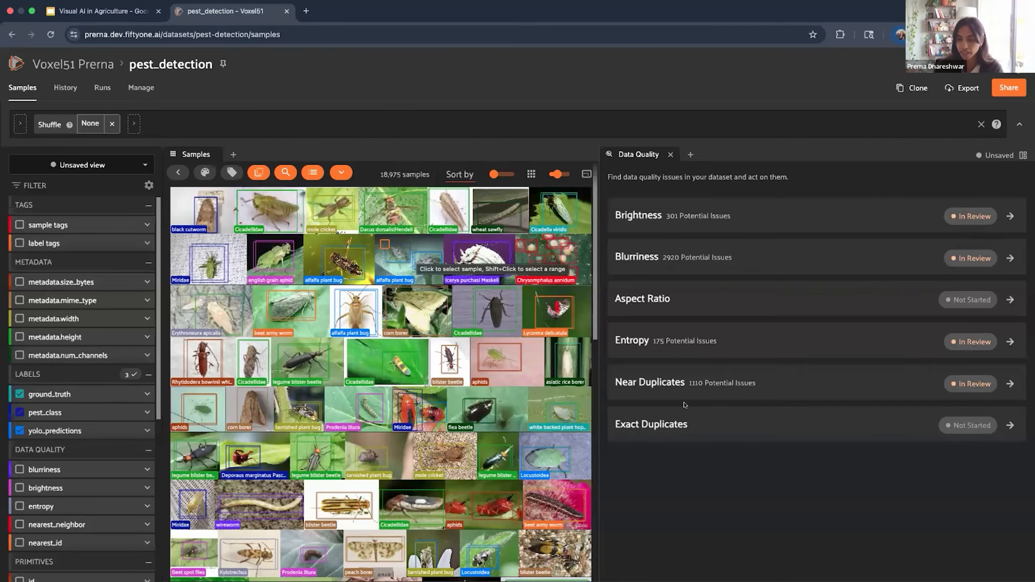
click(1011, 382)
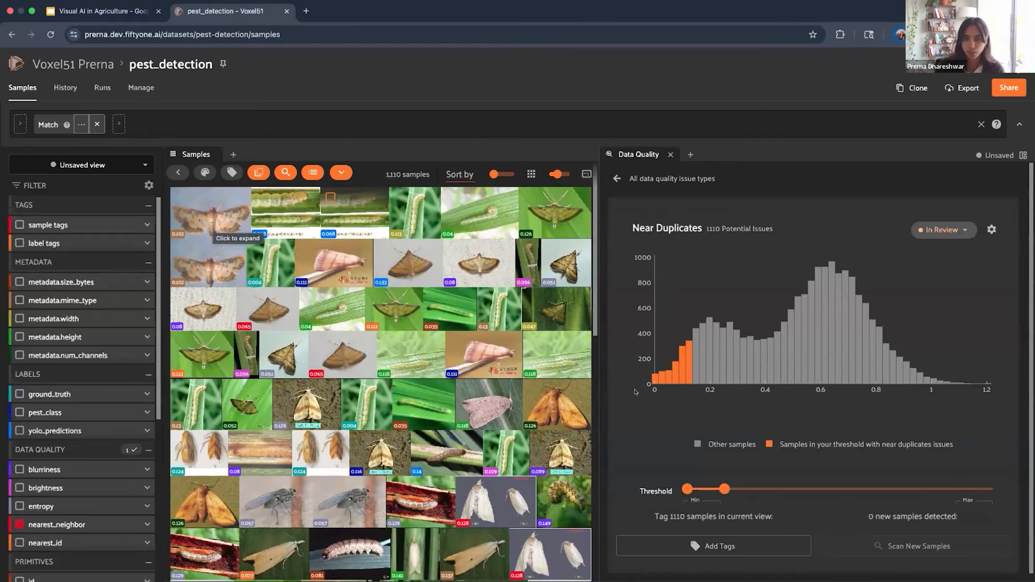
Step: Examine the near-duplicates histogram, its threshold limits and the matching sample images for repeated pictures
mouse_move(651, 371)
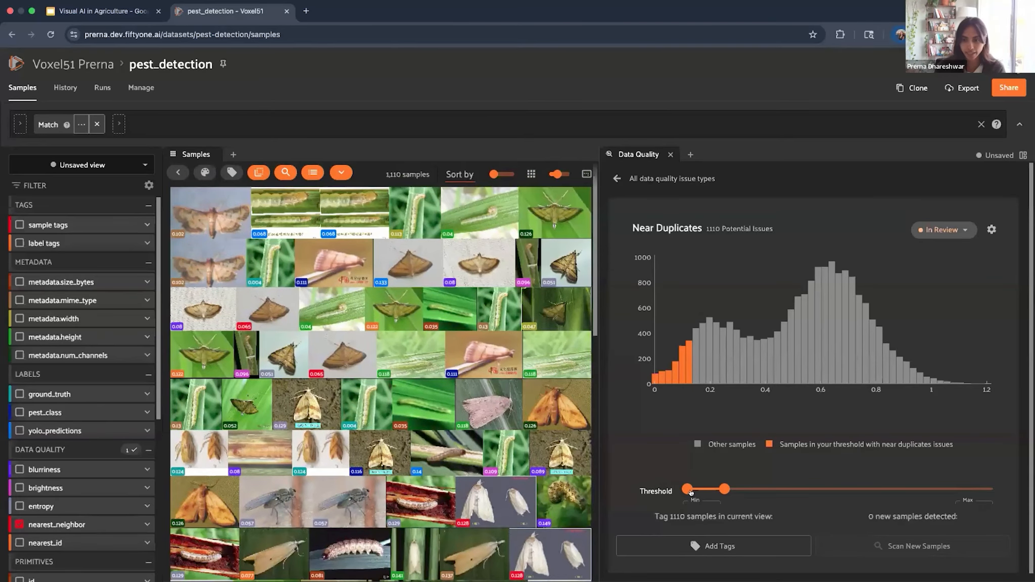
mouse_move(719, 486)
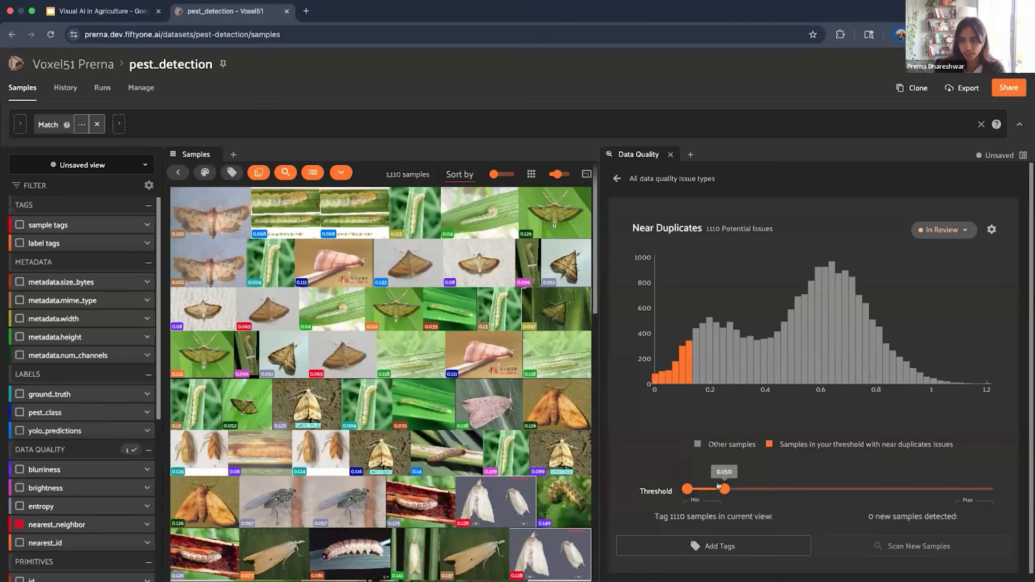
scroll(472, 363, down, 3)
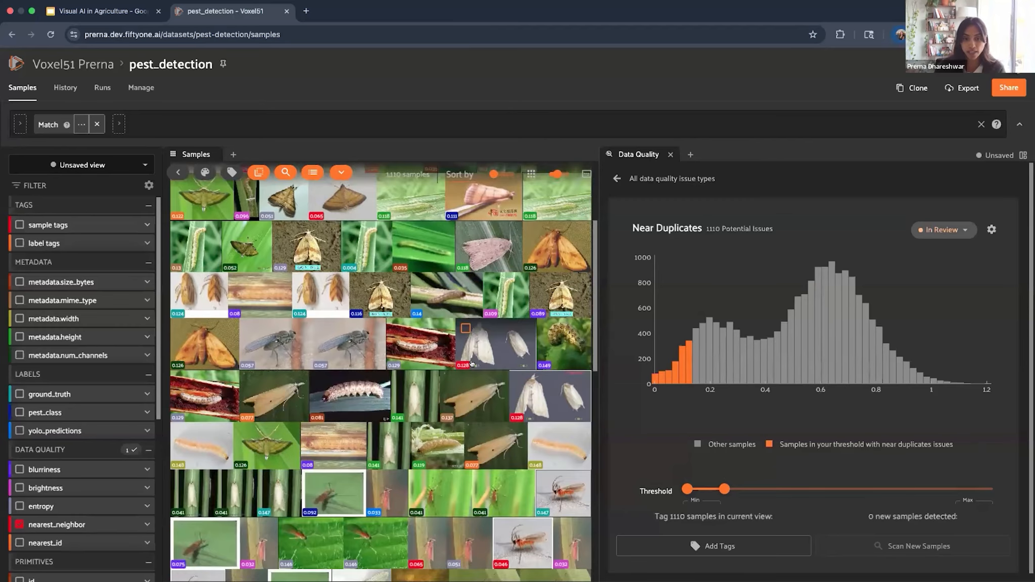
scroll(584, 349, up, 3)
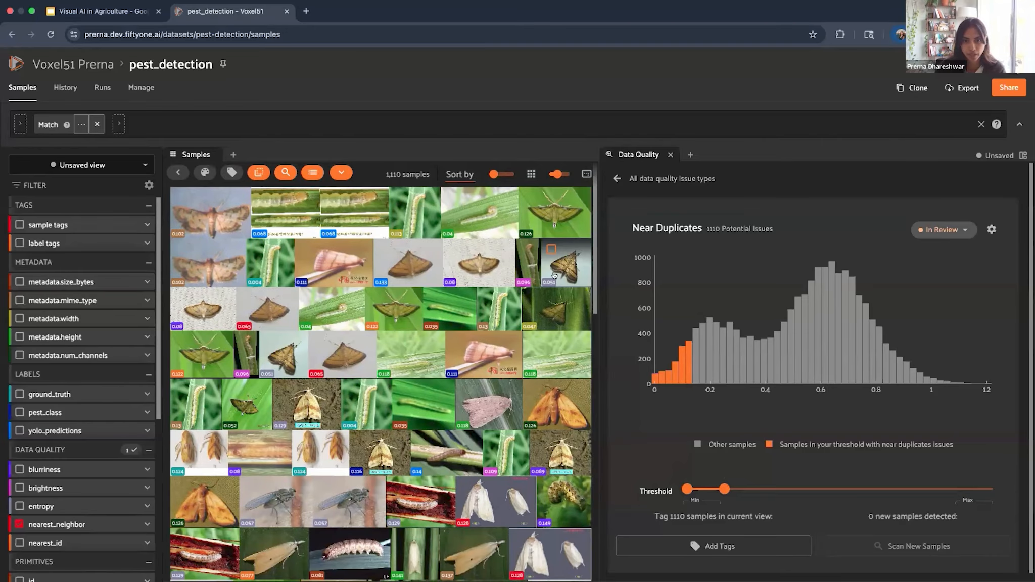
scroll(362, 335, down, 5)
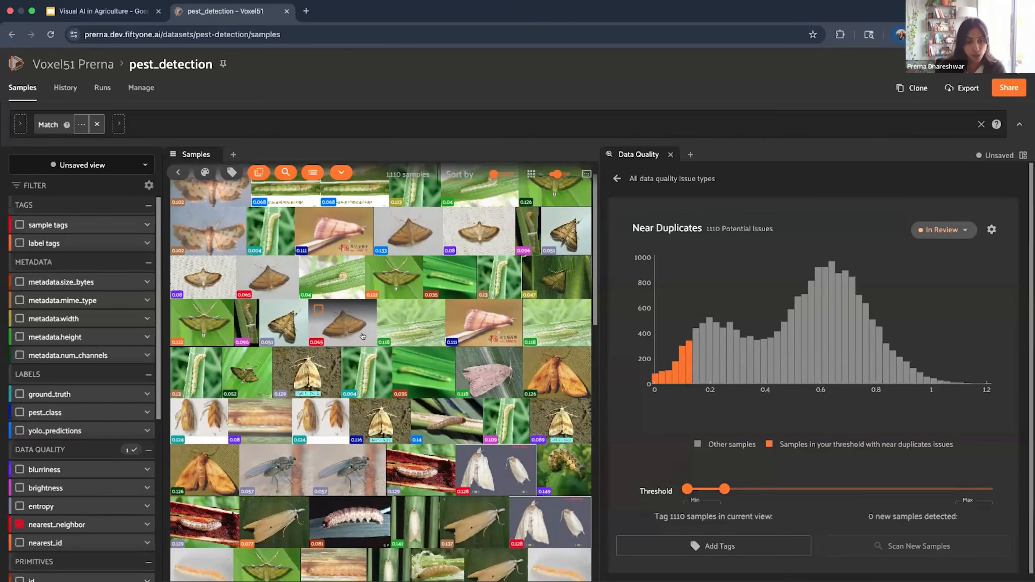
scroll(362, 335, down, 1)
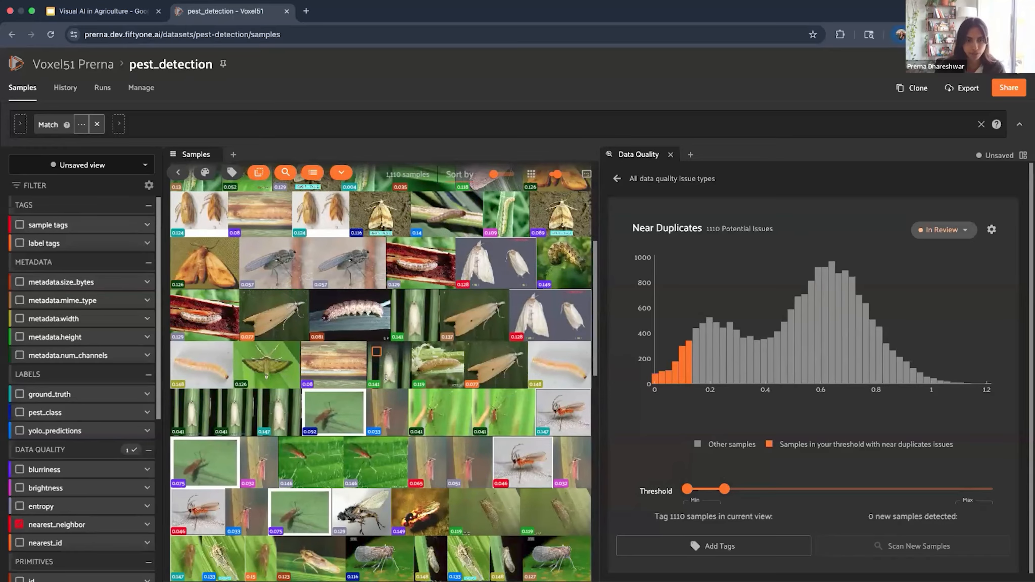
scroll(386, 377, down, 1)
scroll(385, 378, up, 1)
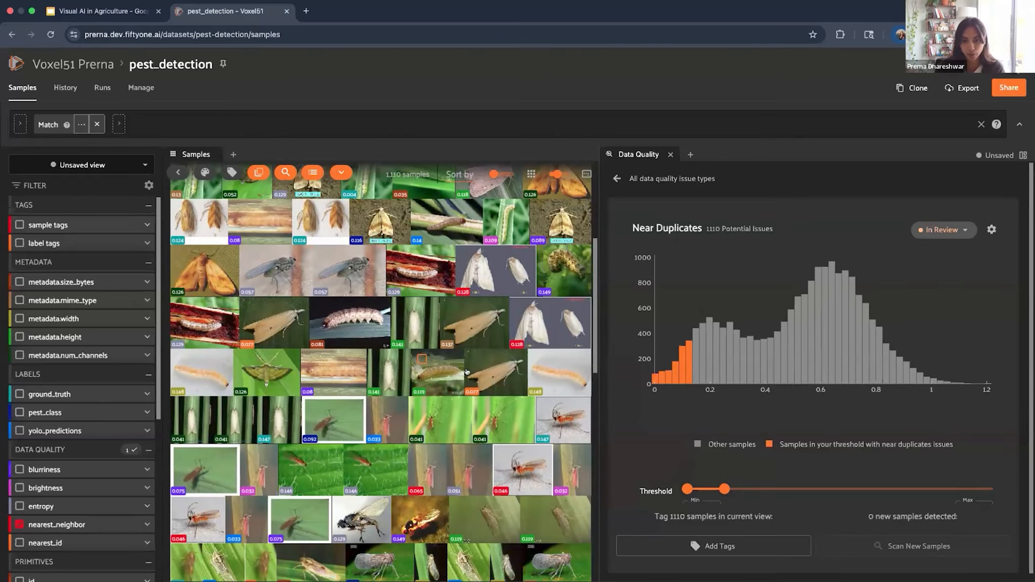
Step: Look through the rest of the near-duplicate sample images, from moths and leafhoppers to grubs and crickets, comparing similar pictures
scroll(439, 397, down, 15)
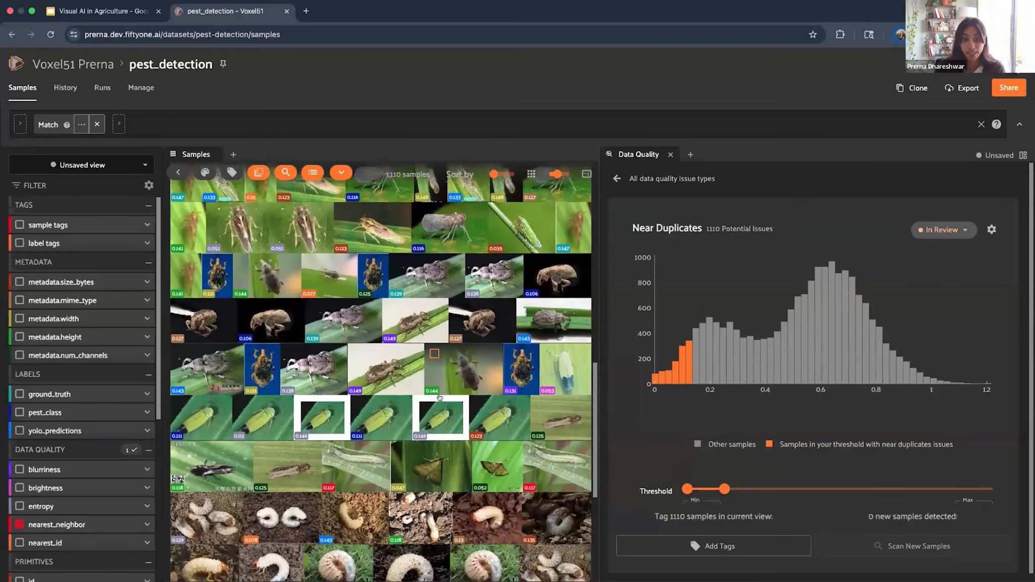
scroll(439, 397, down, 7)
scroll(439, 398, up, 6)
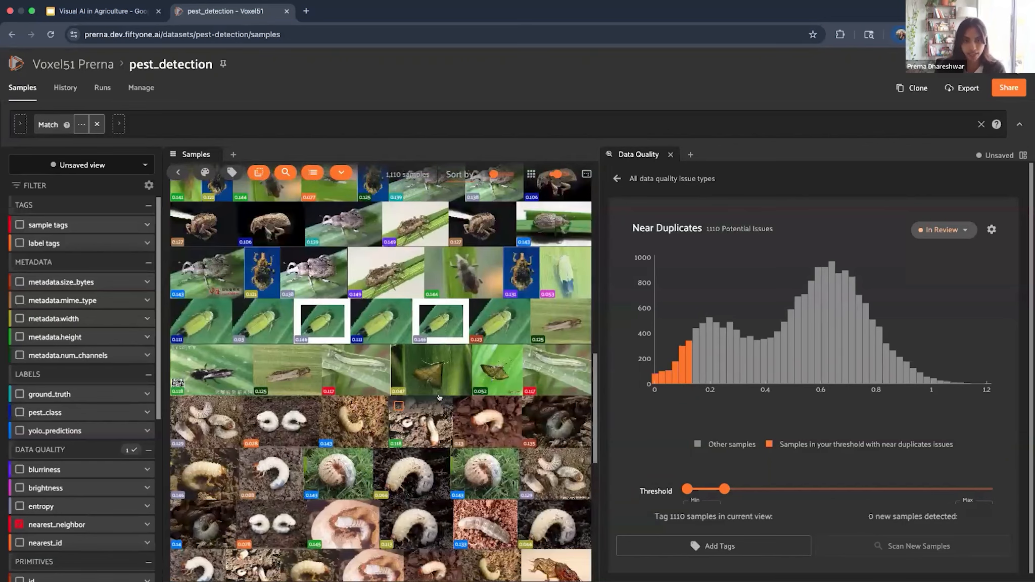
scroll(407, 429, down, 3)
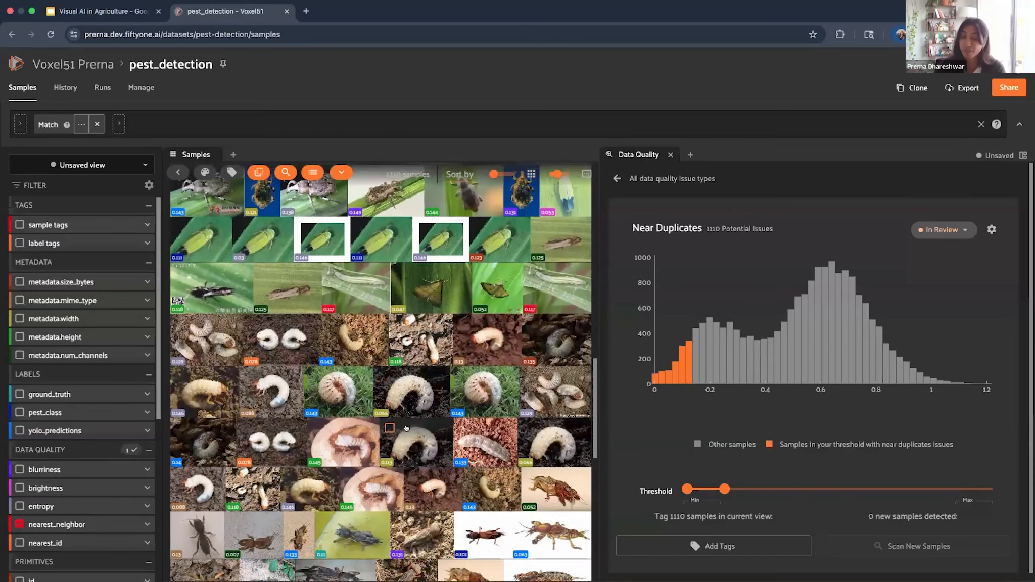
scroll(405, 428, down, 6)
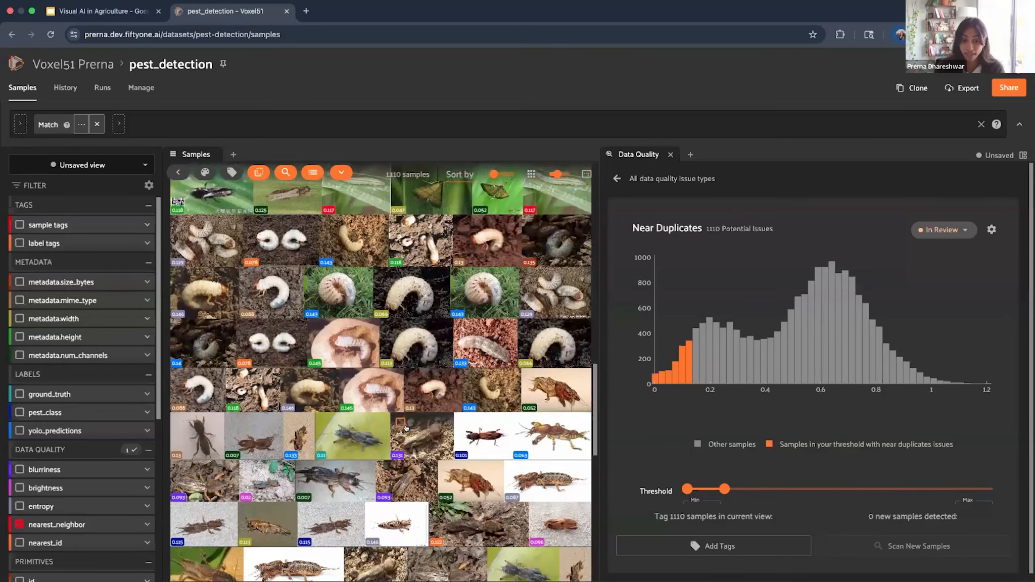
scroll(406, 428, down, 15)
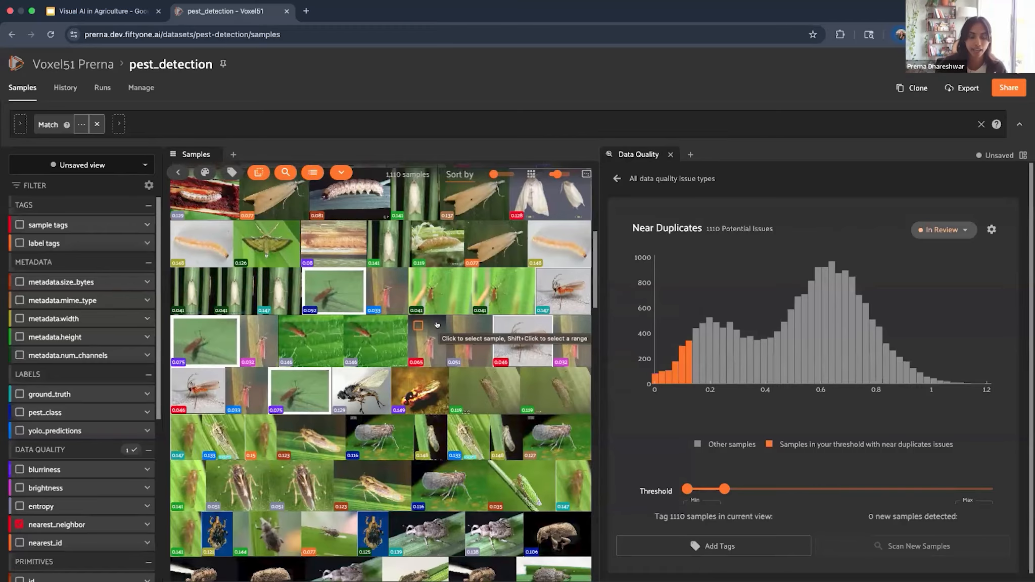
scroll(437, 326, down, 2)
scroll(437, 325, down, 6)
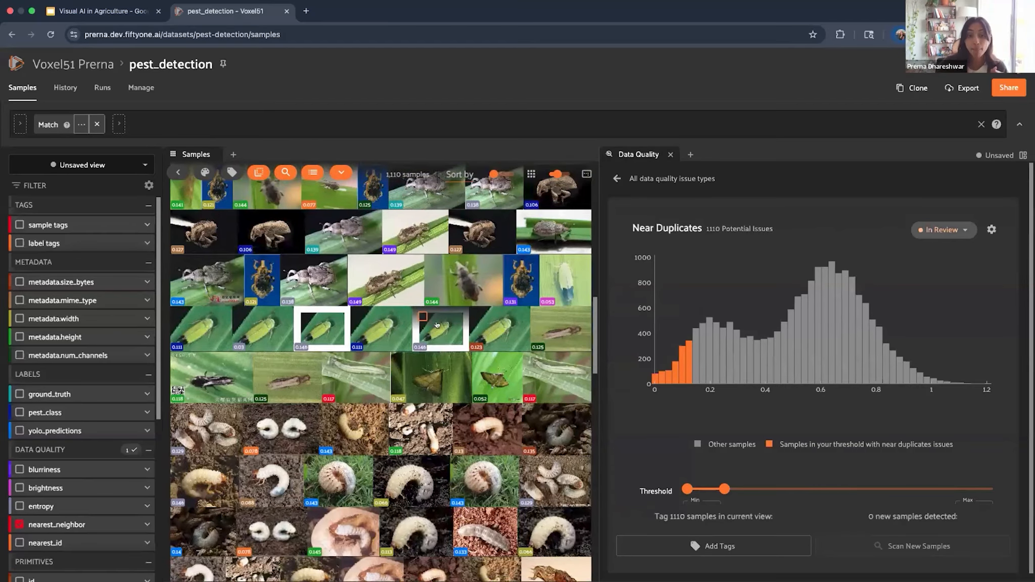
scroll(437, 325, up, 11)
scroll(507, 239, up, 4)
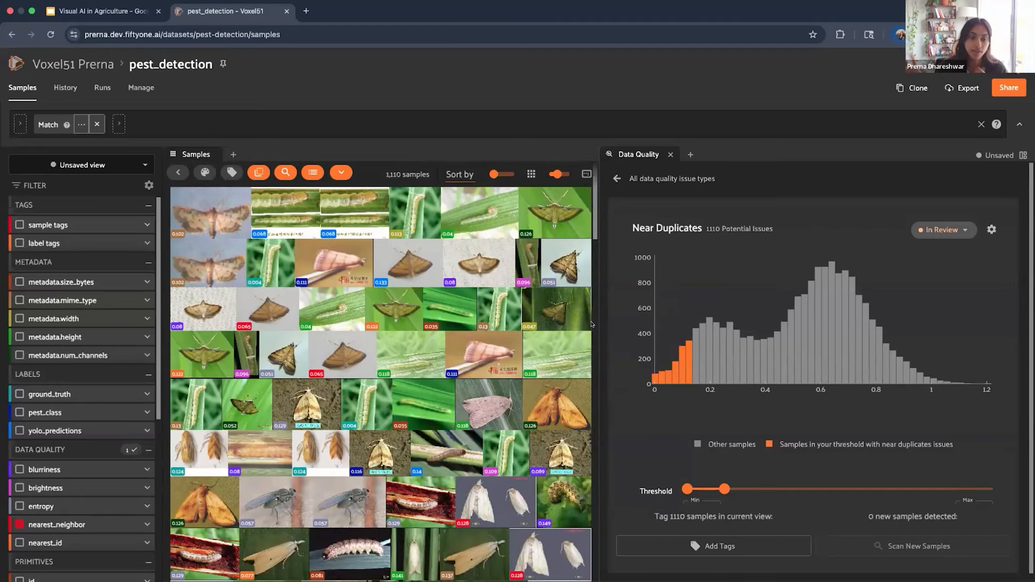
Step: Leave the Near Duplicates issues without marking them as reviewed, restore the full sample view, and check the Data Exploration & Curation slide in Google Slides
click(617, 178)
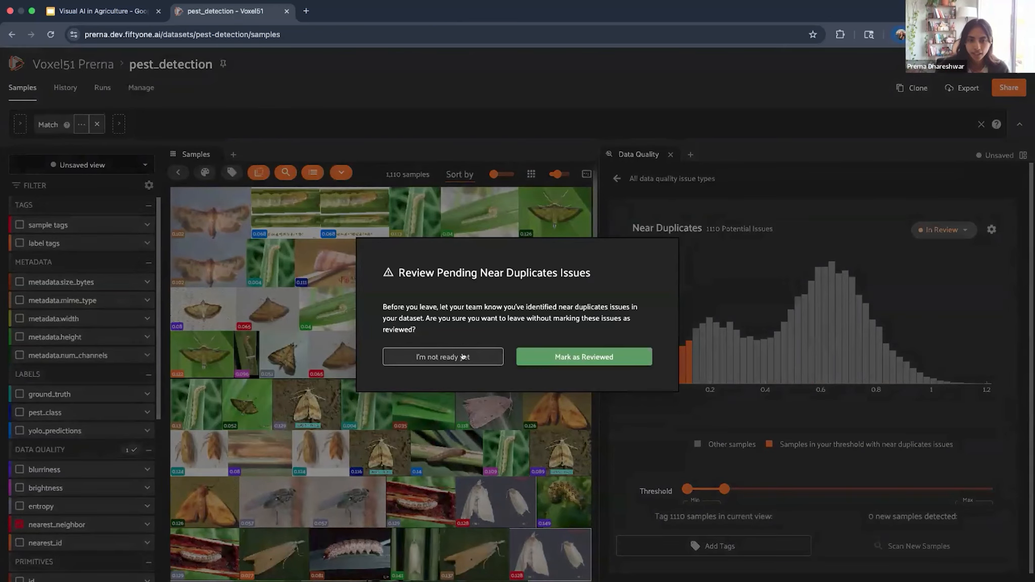
click(479, 358)
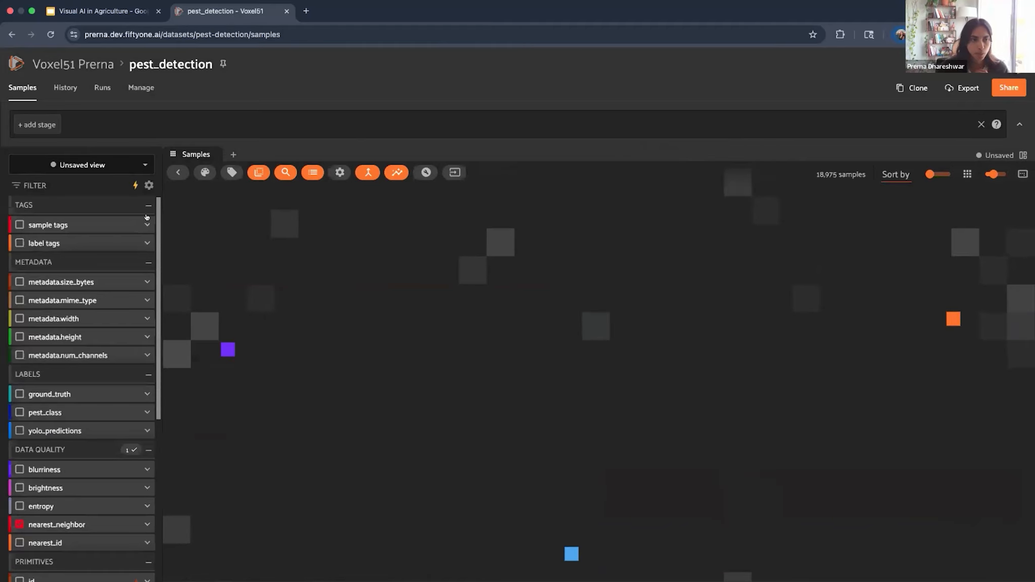
click(103, 11)
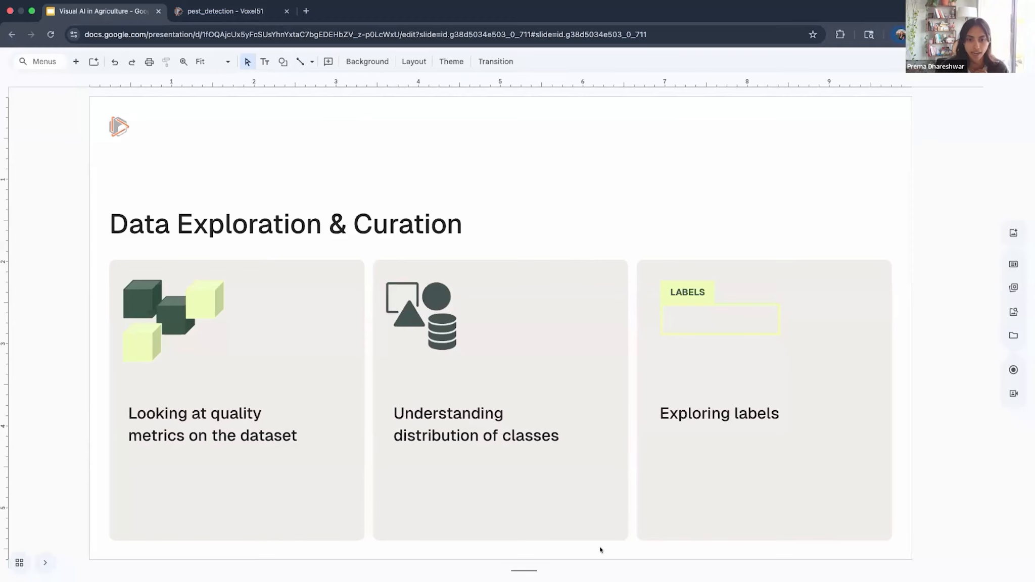
click(218, 11)
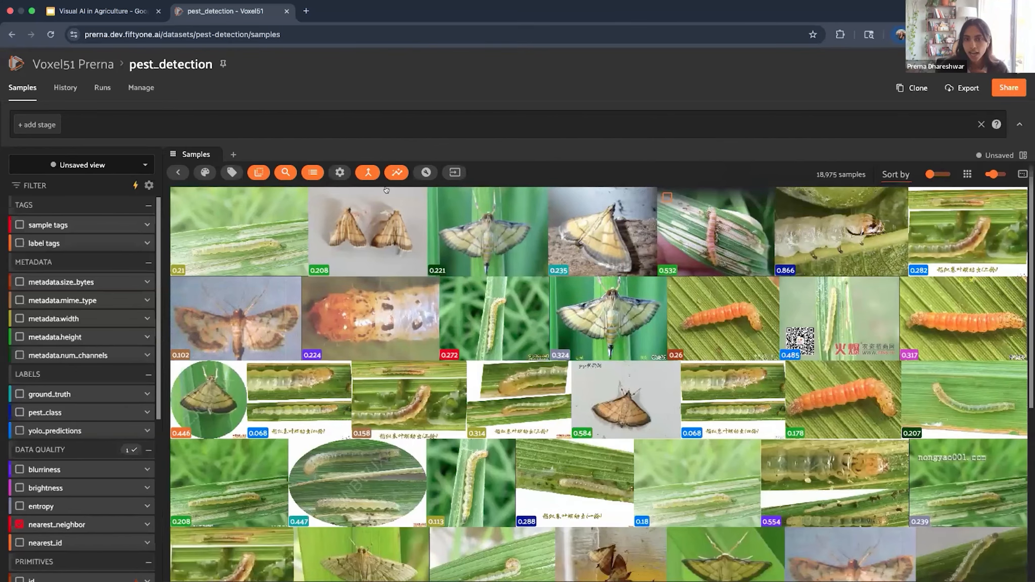
Step: Load the saved workspace "Histogram of class distribution" and examine how the pest classes are distributed beside the sample images
click(232, 153)
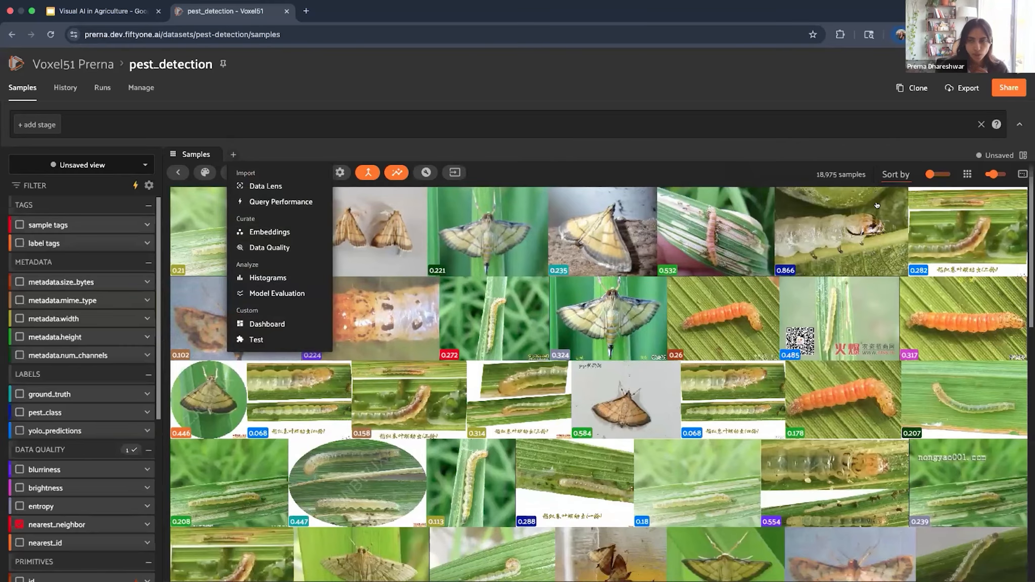
click(983, 161)
click(984, 156)
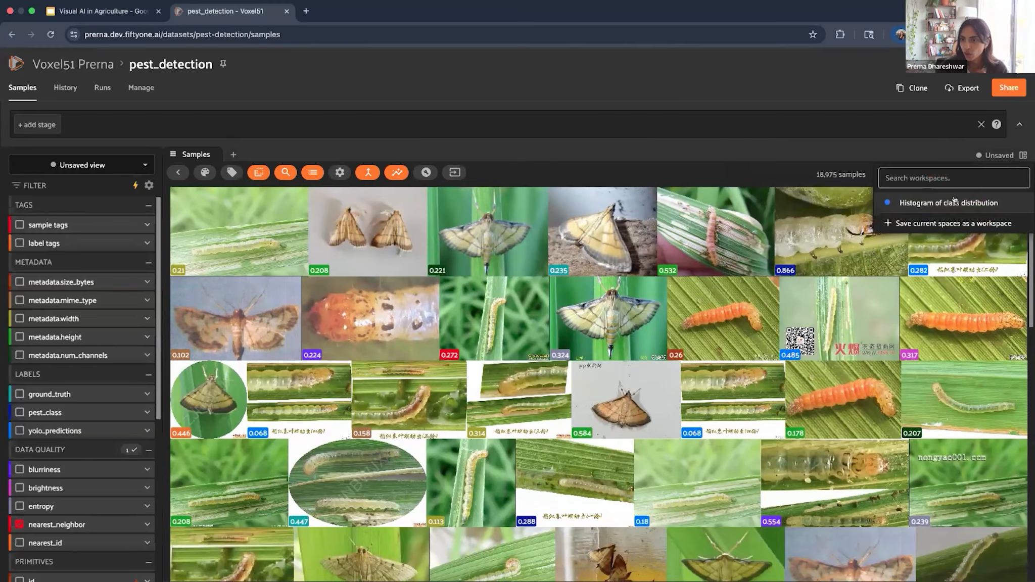
click(949, 203)
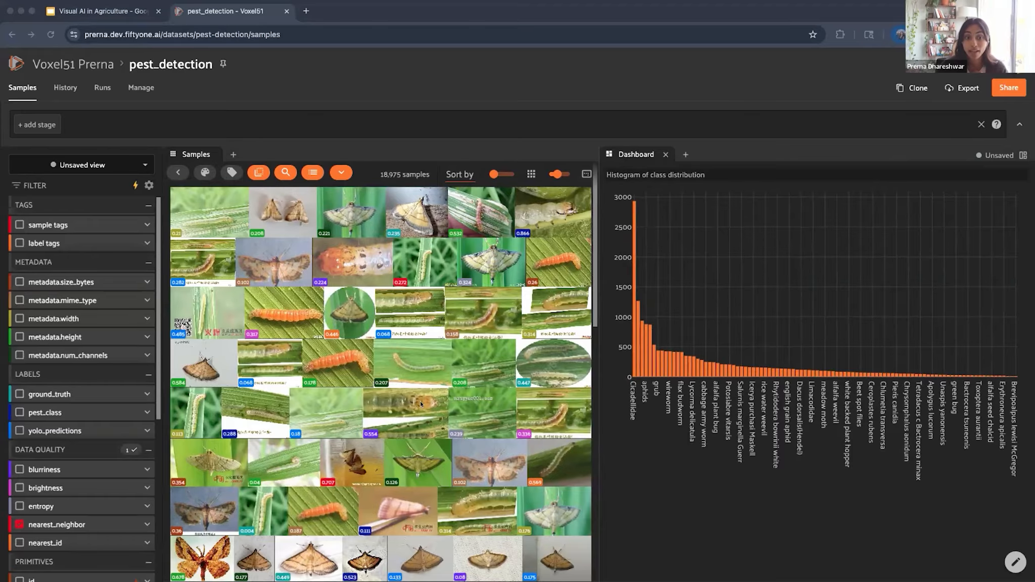
scroll(416, 378, down, 3)
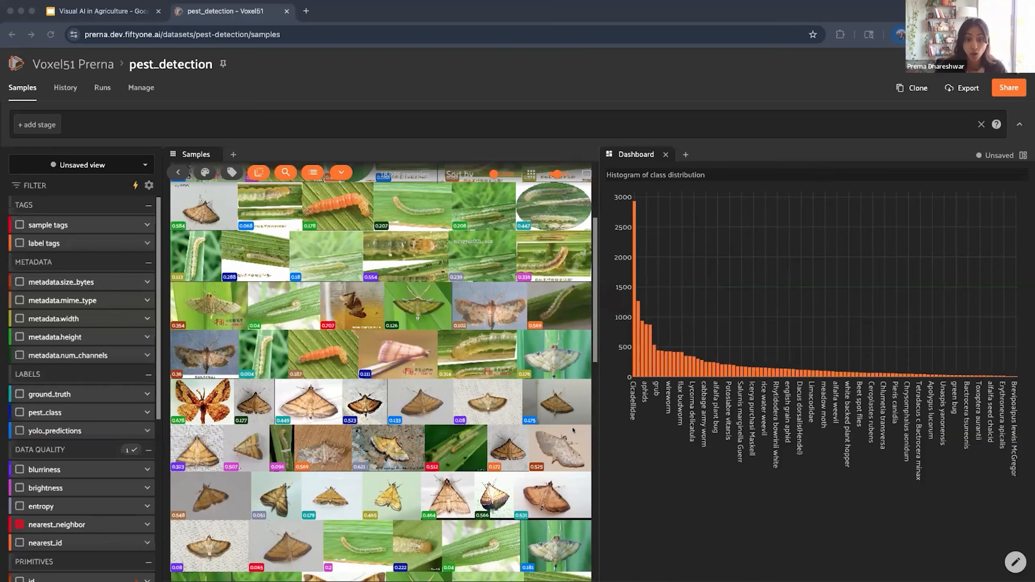
scroll(572, 427, down, 1)
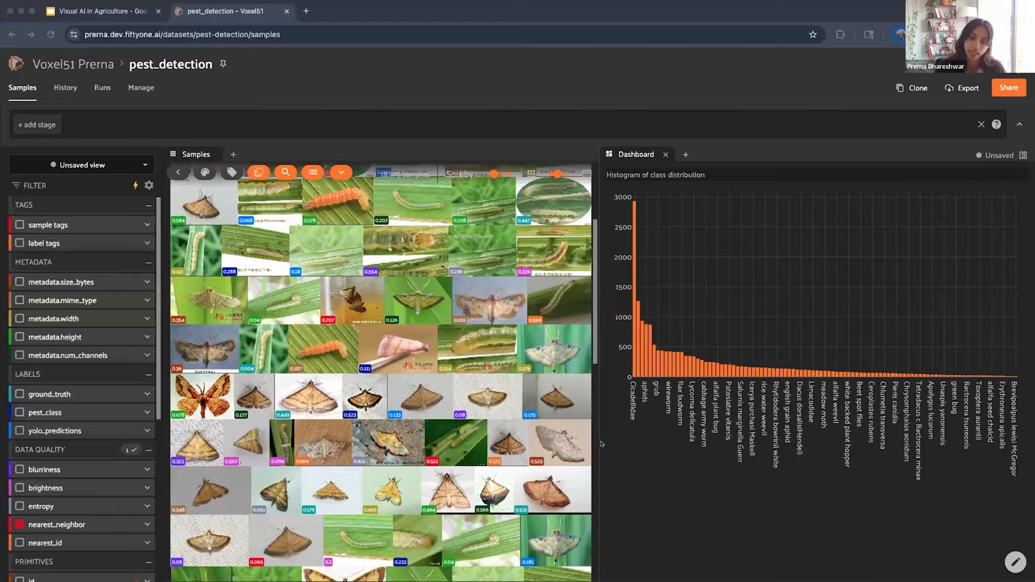
scroll(502, 430, down, 1)
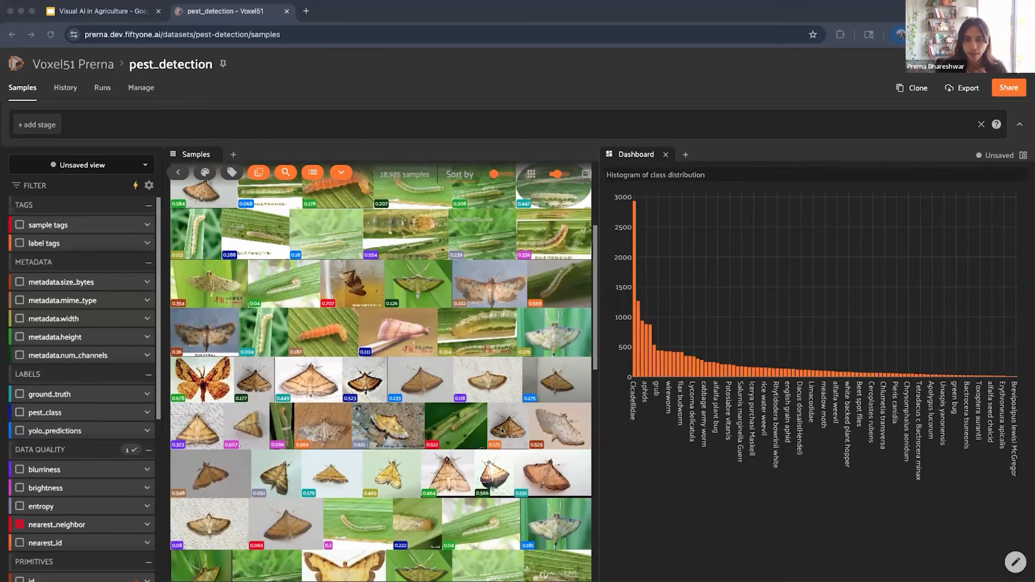
scroll(502, 431, up, 1)
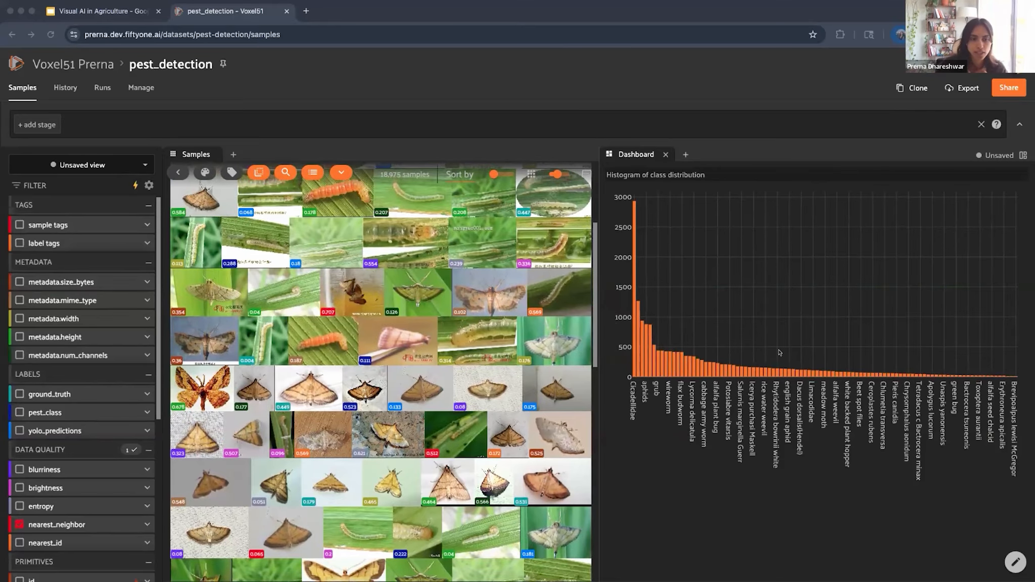
Step: Check the Data Exploration & Curation slide again in Google Slides, and close the class distribution Dashboard in the dataset
click(99, 14)
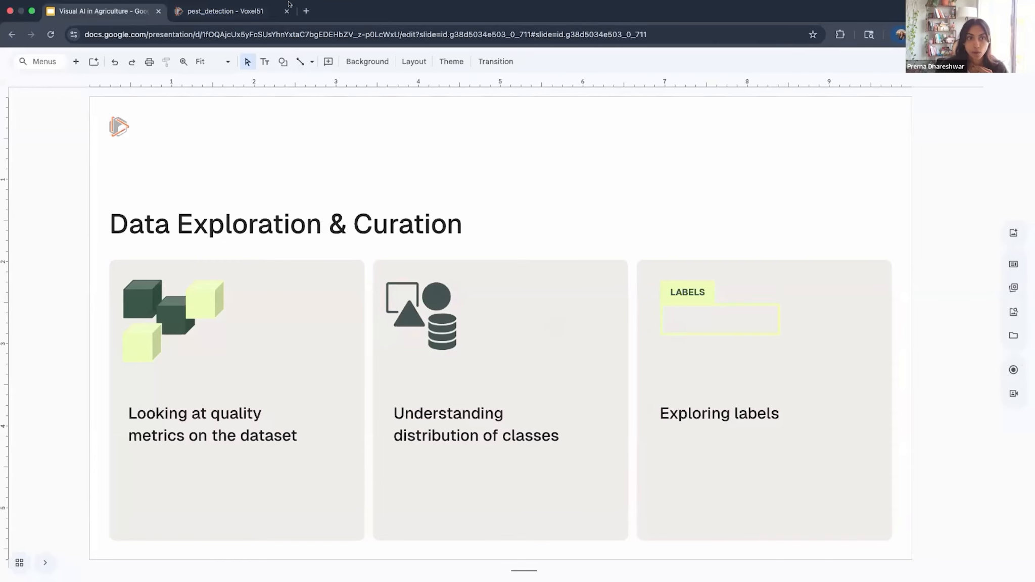
click(235, 7)
click(662, 155)
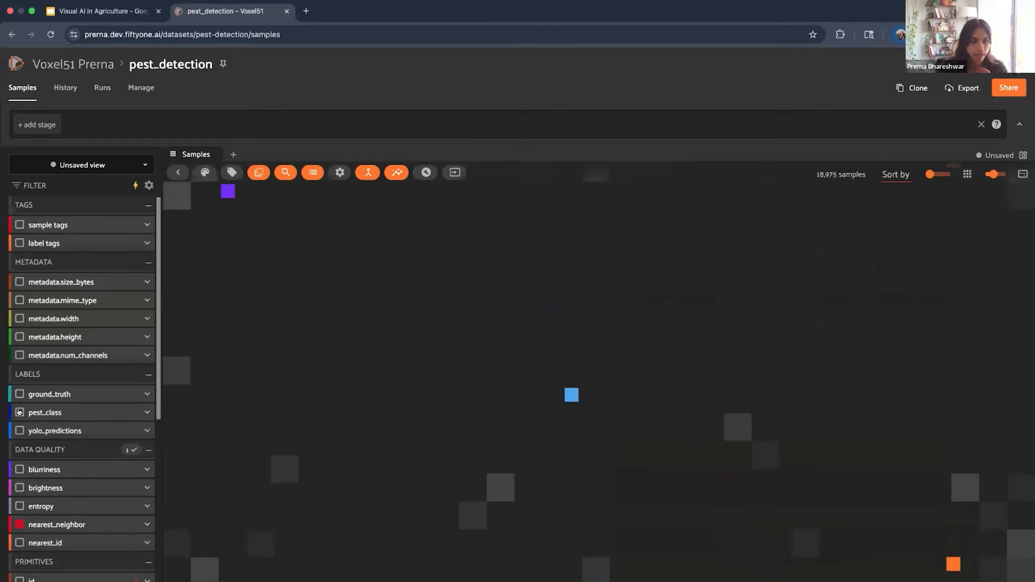
Step: Show the pest_class labels on the samples and filter them to the label aphids
click(19, 411)
click(147, 412)
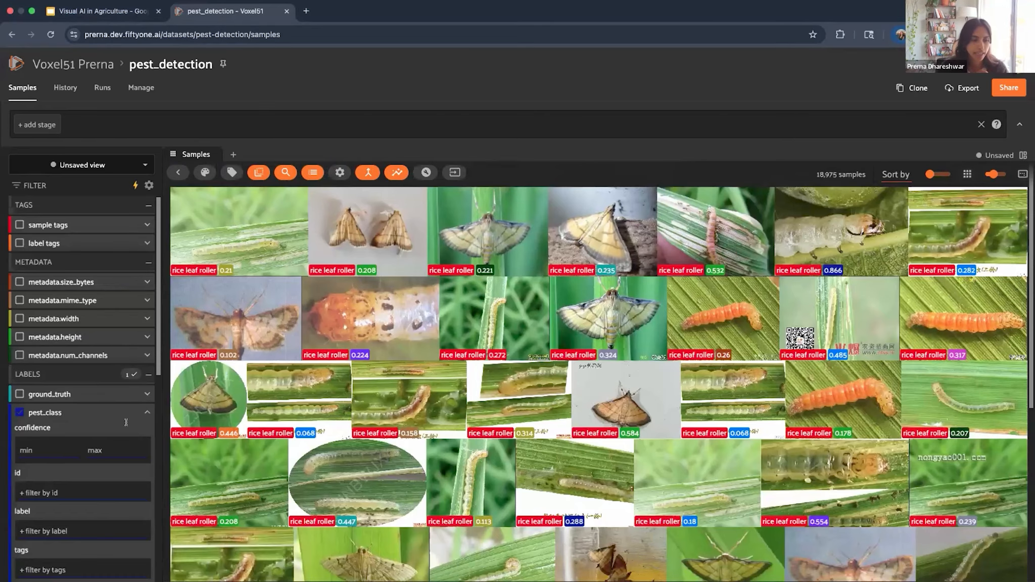
scroll(76, 353, down, 5)
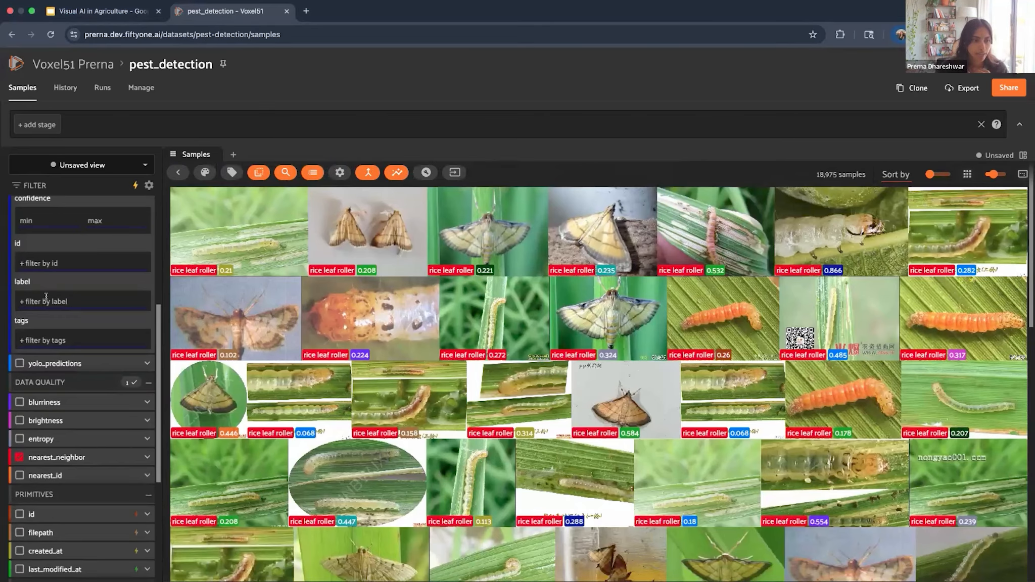
click(46, 298)
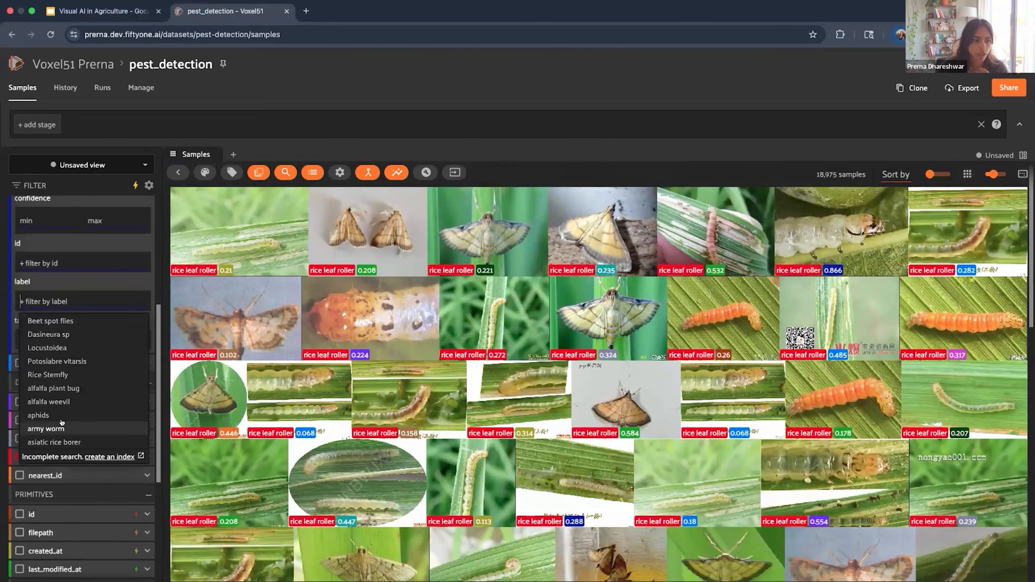
scroll(62, 422, down, 5)
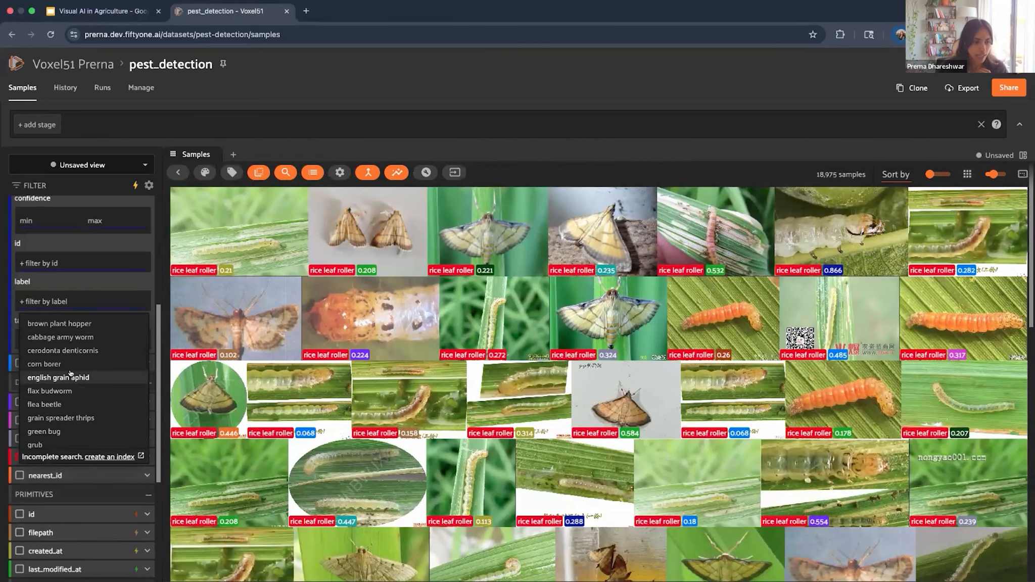
scroll(61, 364, up, 5)
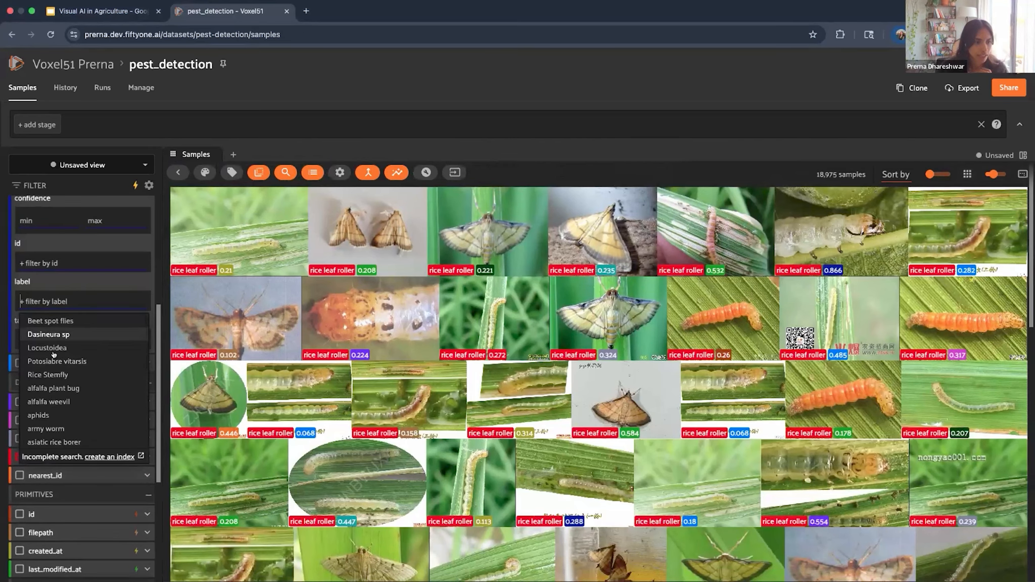
click(40, 414)
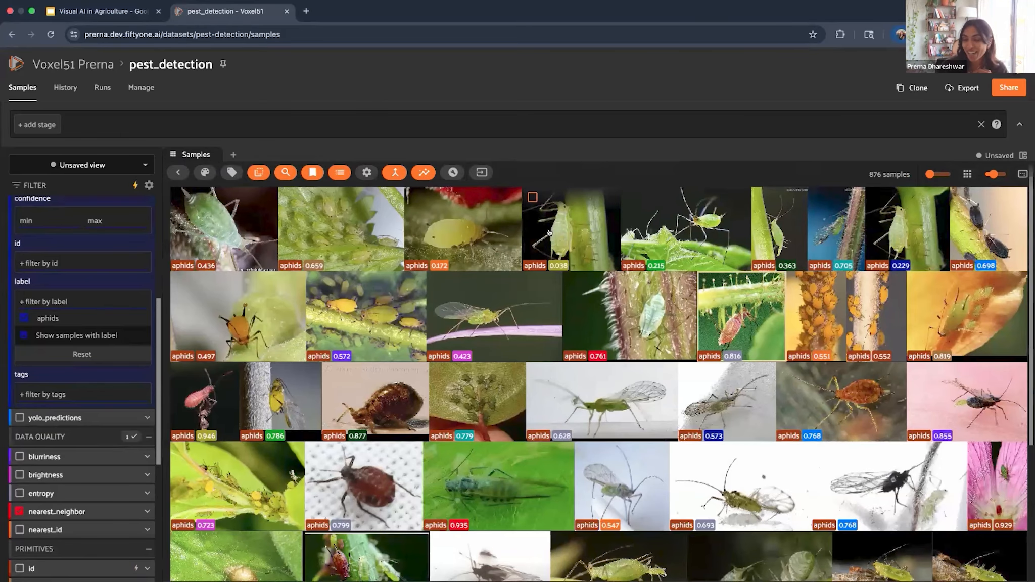
Step: Examine the aphids samples for variation in color, wings, pose, group size and background
scroll(528, 285, down, 2)
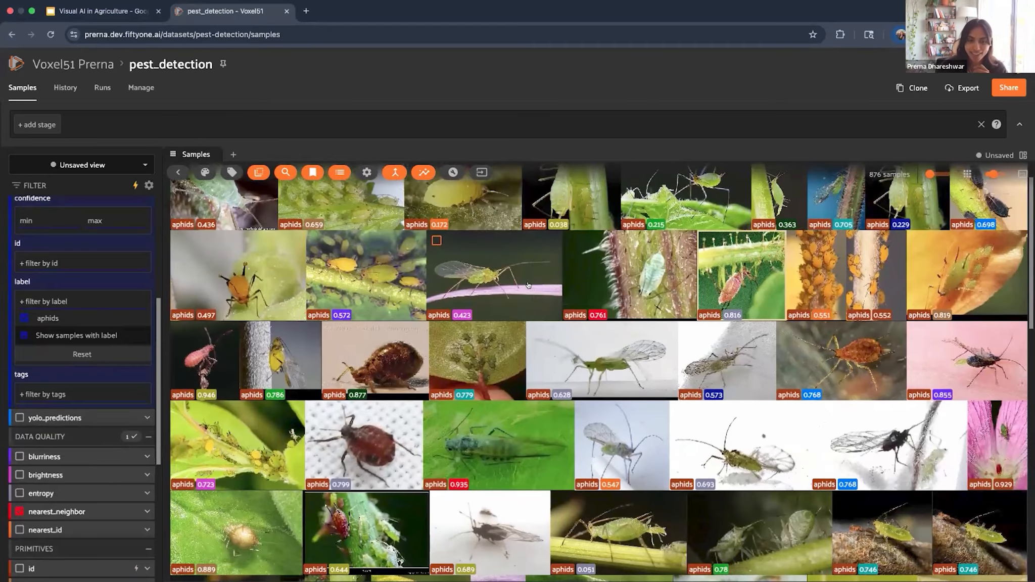
scroll(528, 285, down, 2)
scroll(570, 417, down, 5)
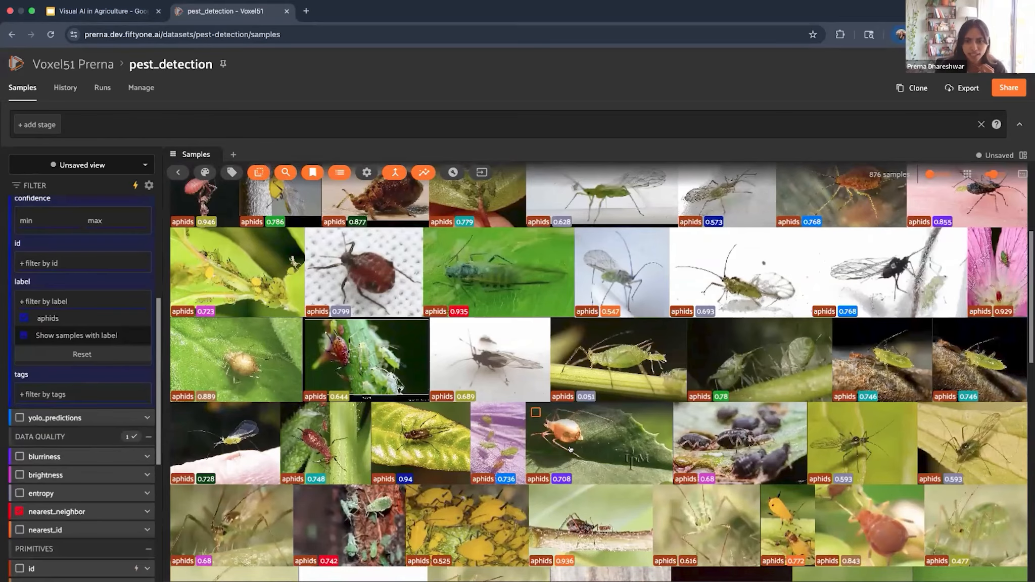
scroll(571, 457, down, 2)
scroll(570, 456, up, 5)
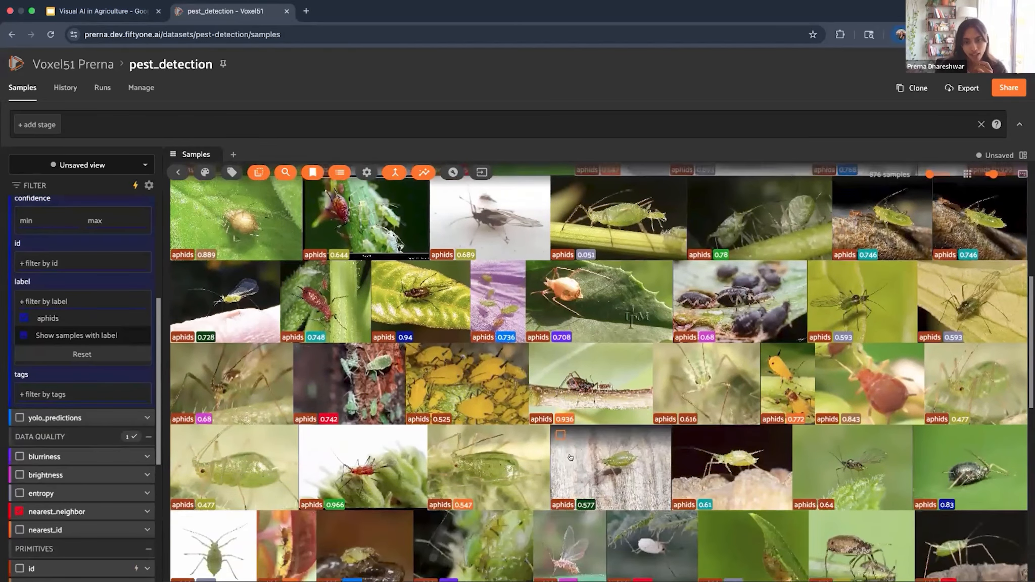
scroll(569, 458, down, 10)
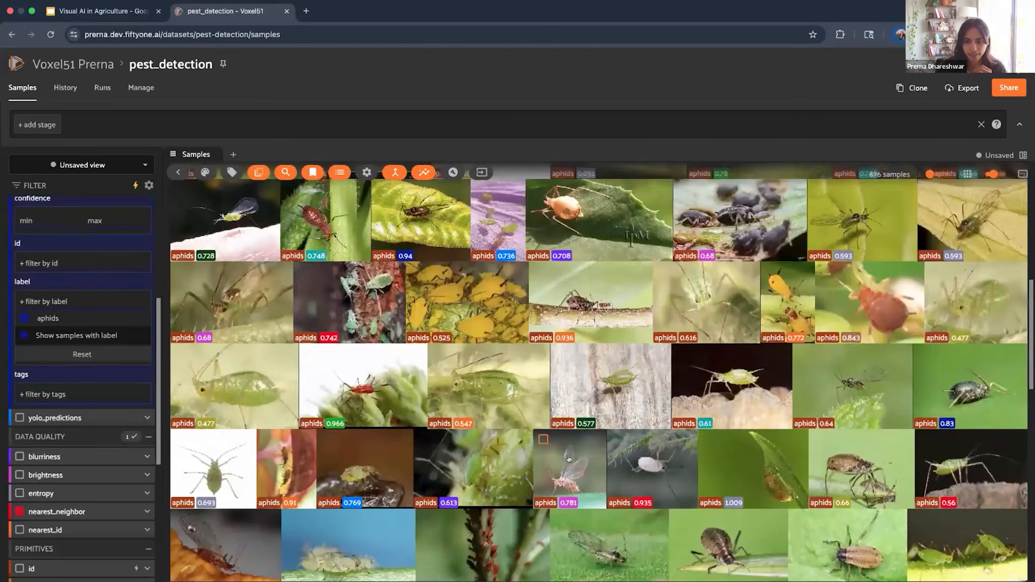
scroll(437, 433, down, 8)
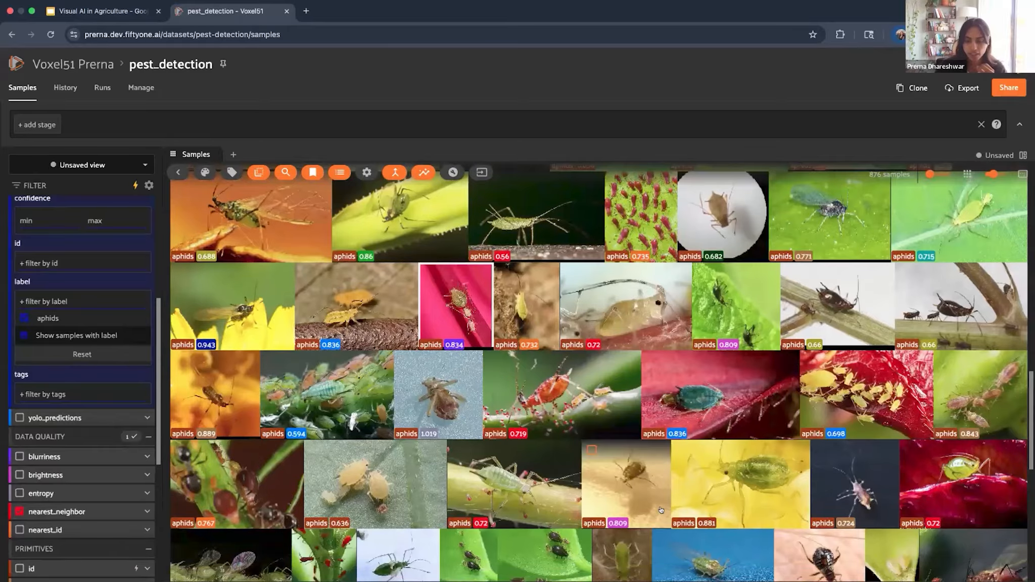
scroll(437, 433, down, 5)
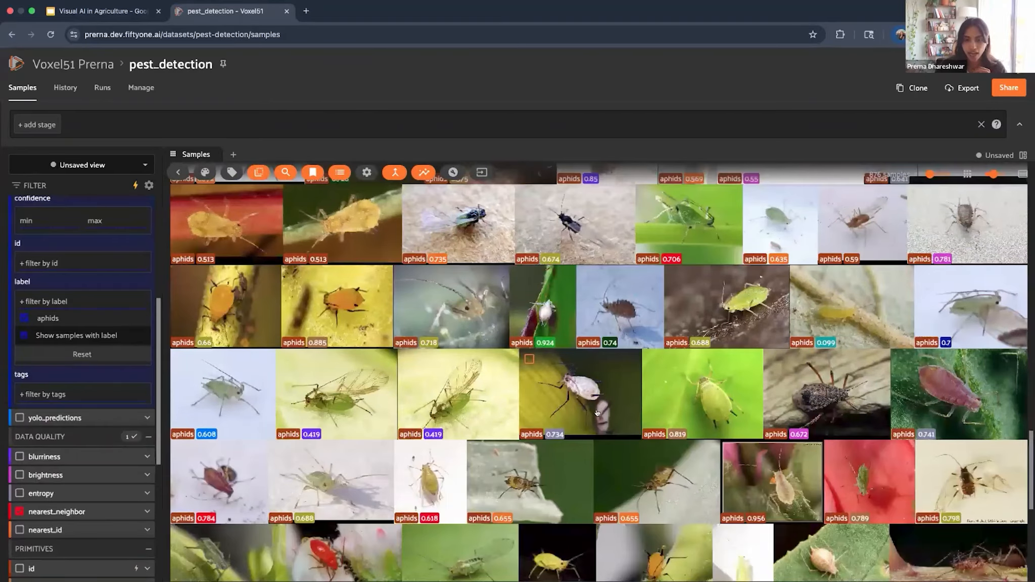
scroll(528, 429, down, 5)
scroll(528, 429, down, 3)
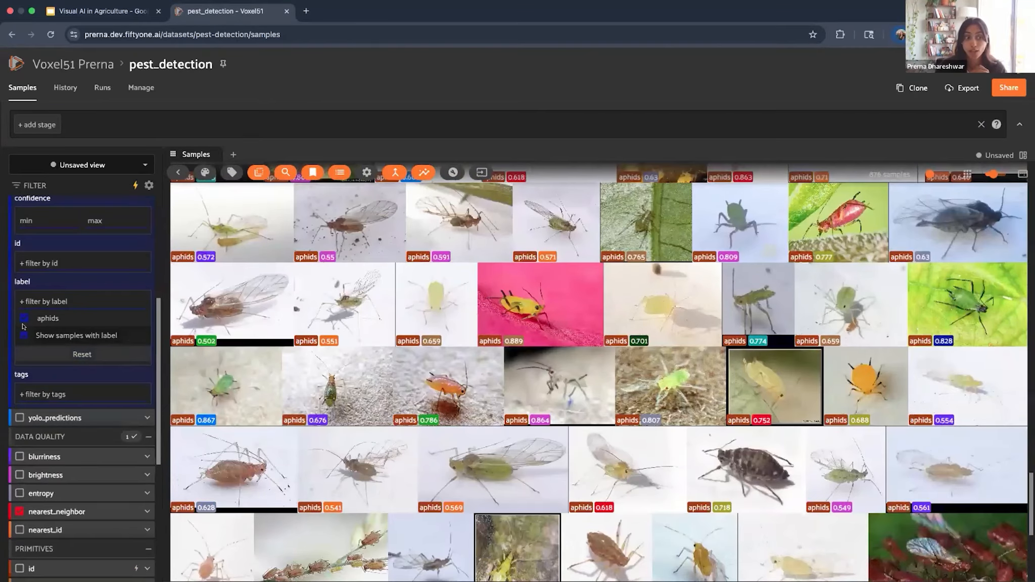
scroll(538, 338, down, 9)
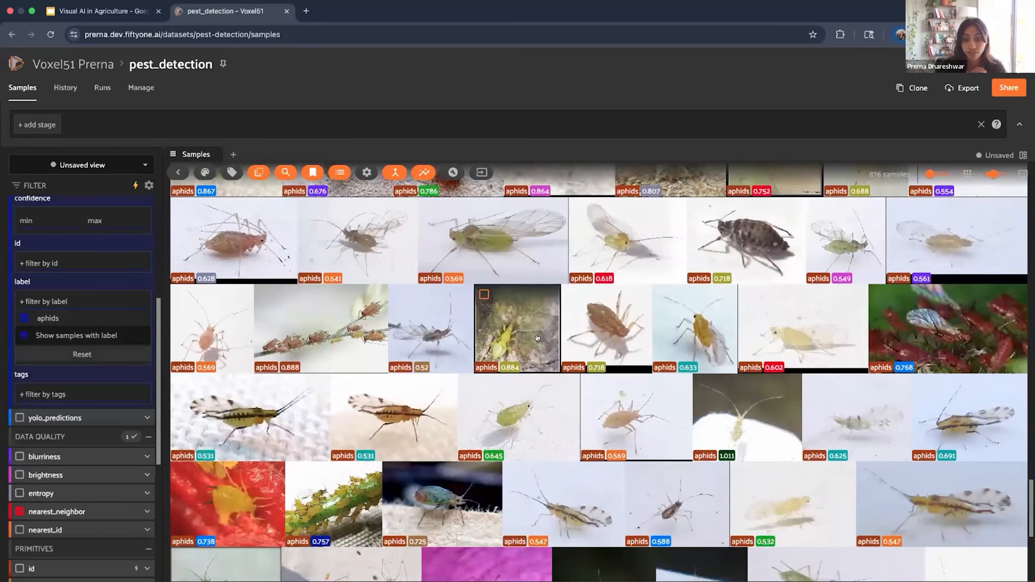
scroll(537, 338, up, 8)
scroll(537, 338, up, 20)
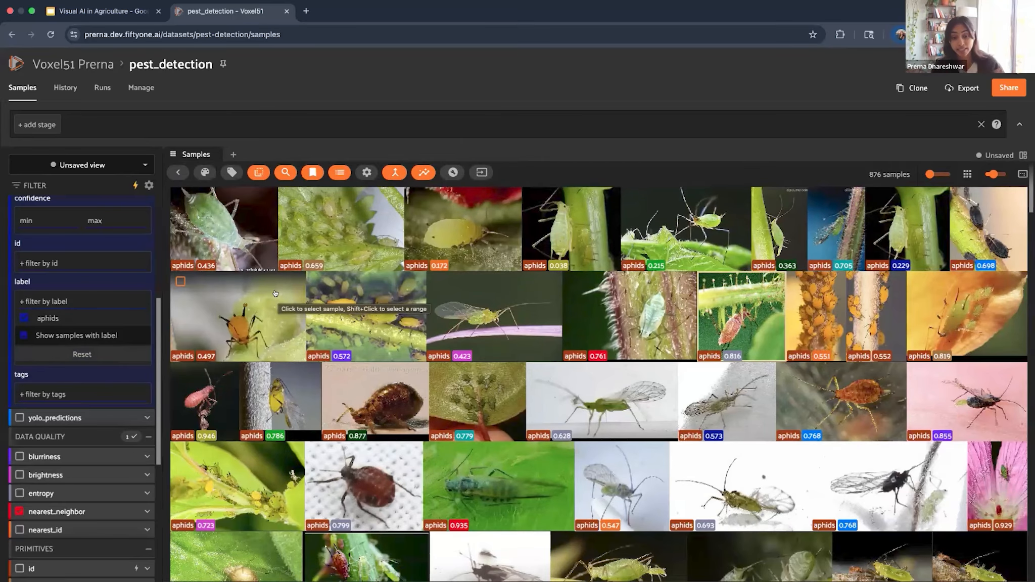
Step: Clear the aphids label filter and check the "SideQuest: Dino v3" slide in Google Slides before returning to the dataset
click(24, 319)
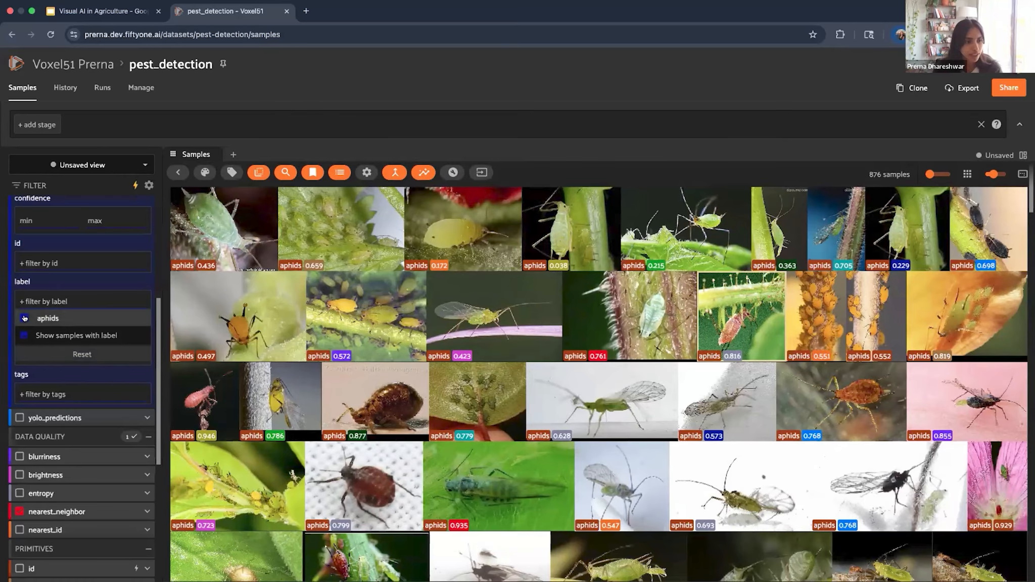
click(42, 353)
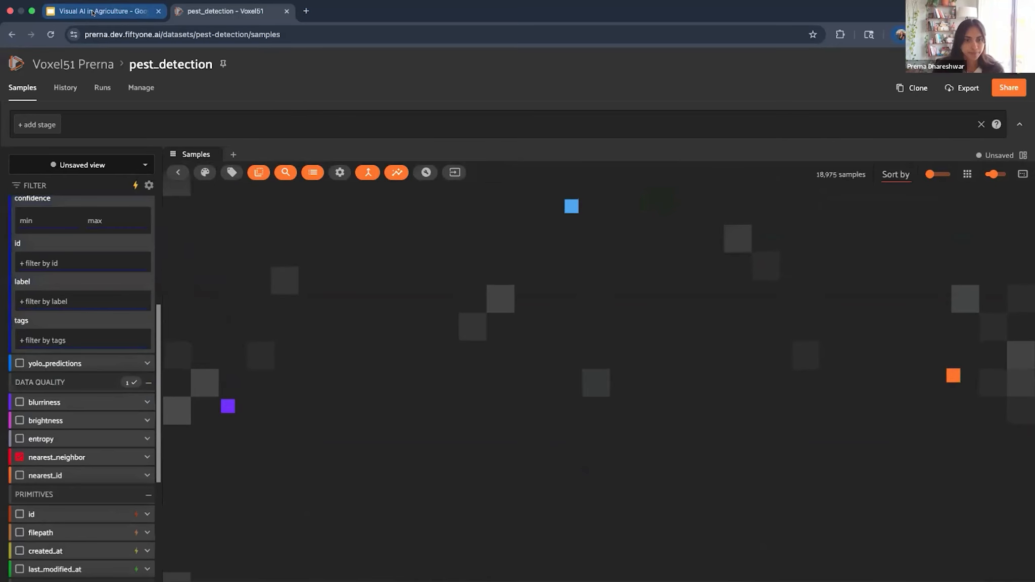
key(ctrl+shift+Tab)
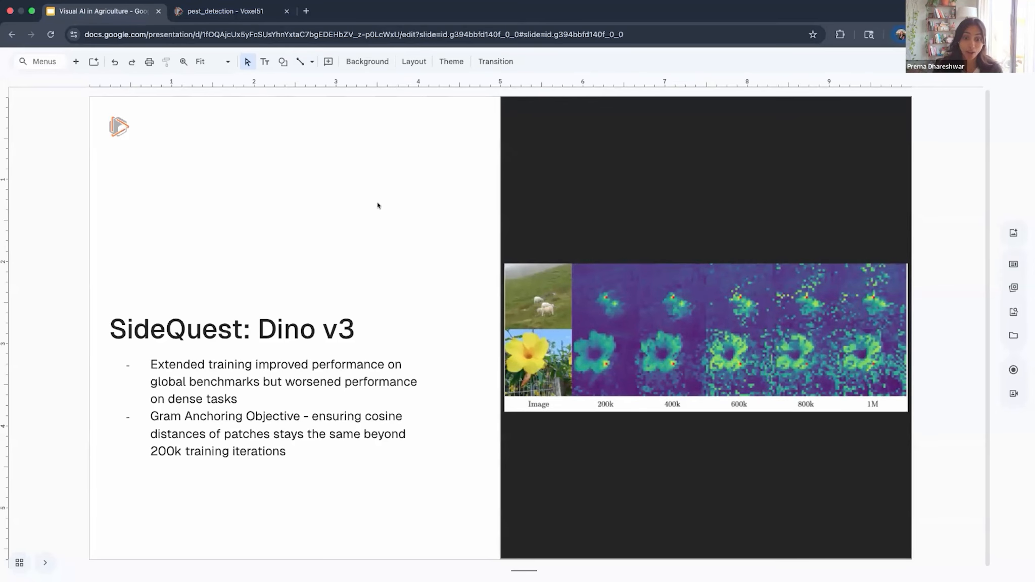
key(ctrl+Tab)
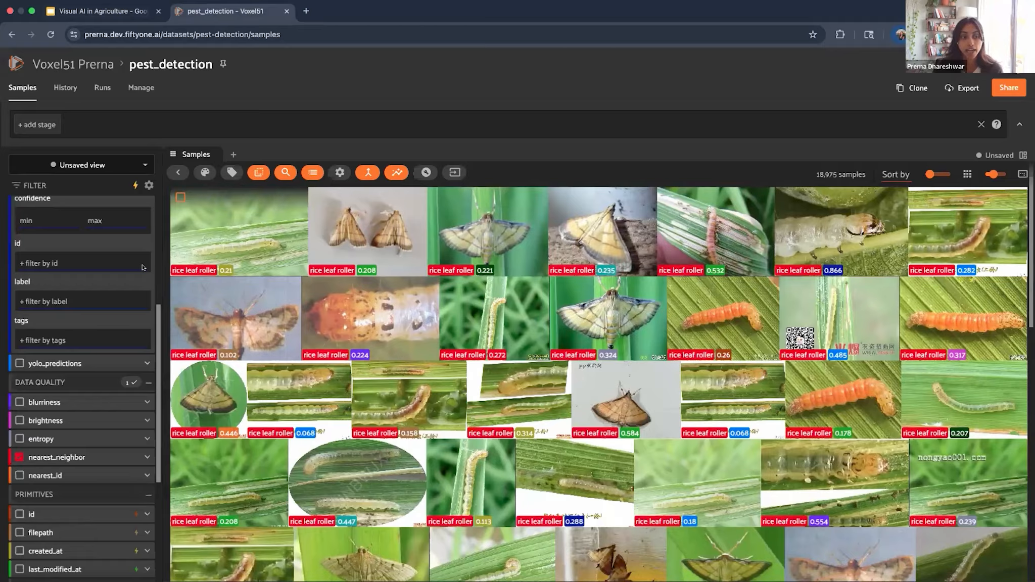
Step: Collapse the pest_class filters and open an Embeddings view beside the samples with the brain key clip_umap_full
scroll(89, 320, up, 5)
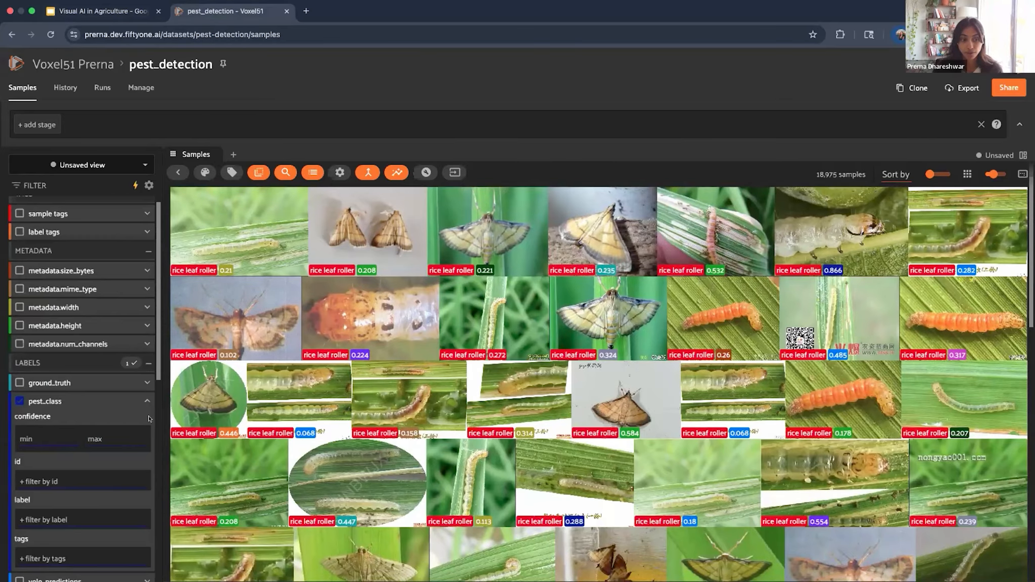
click(146, 409)
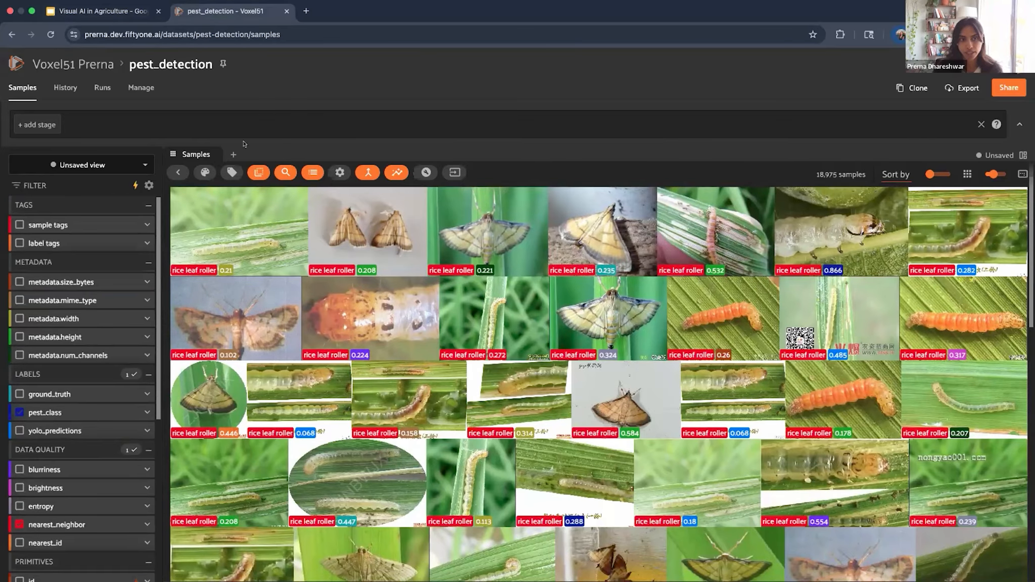
click(233, 155)
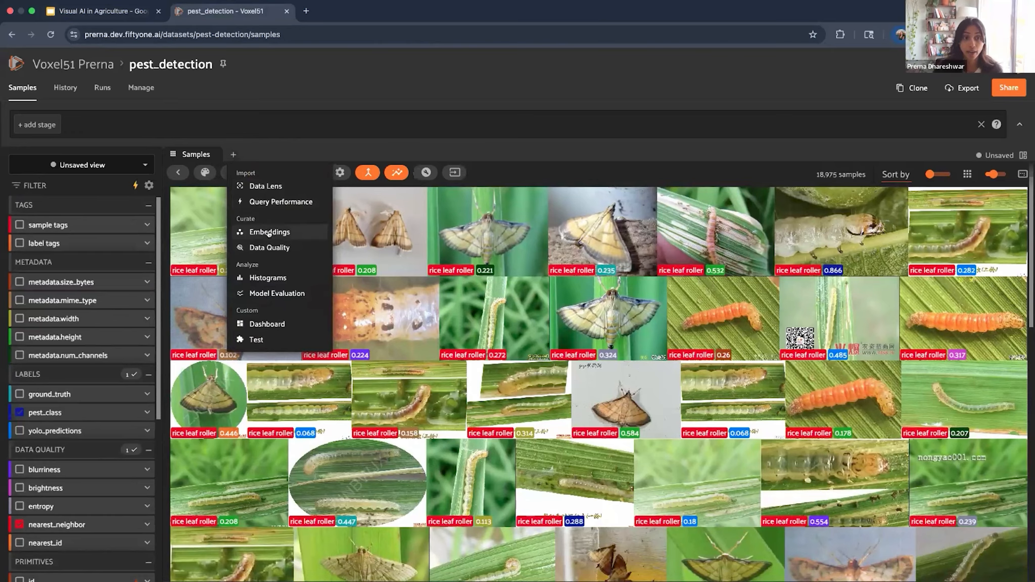
click(269, 233)
click(328, 154)
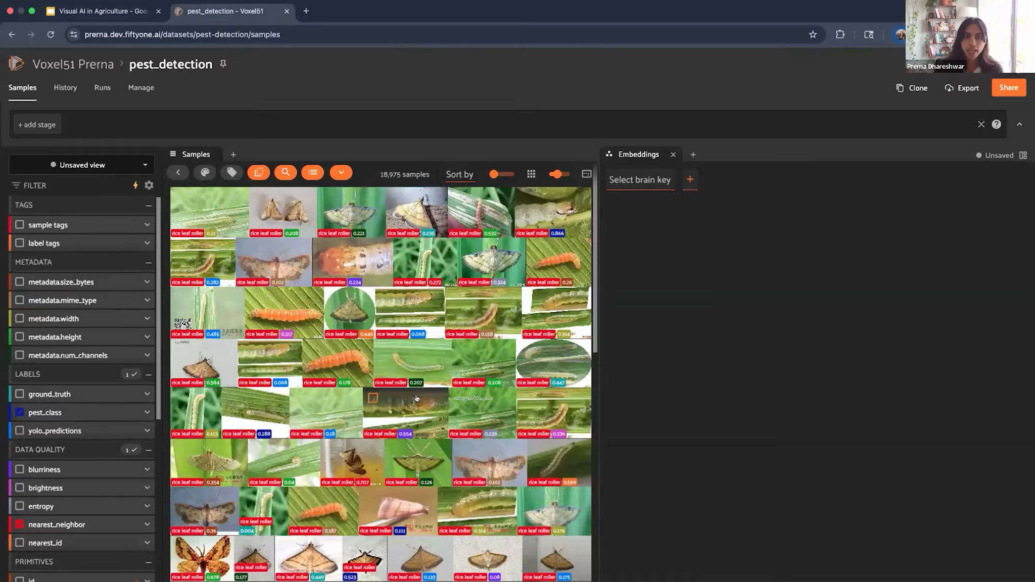
click(642, 181)
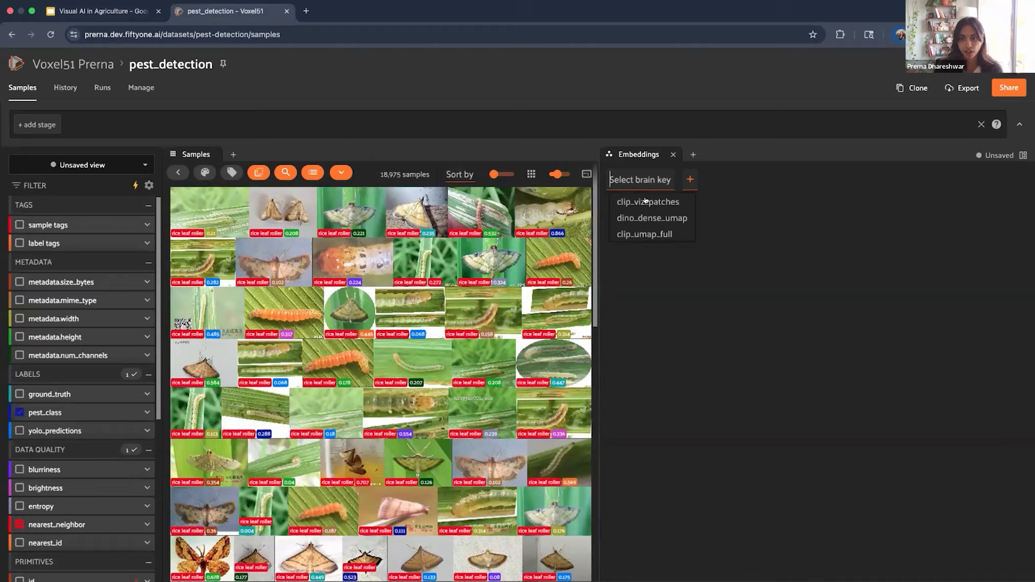
click(642, 234)
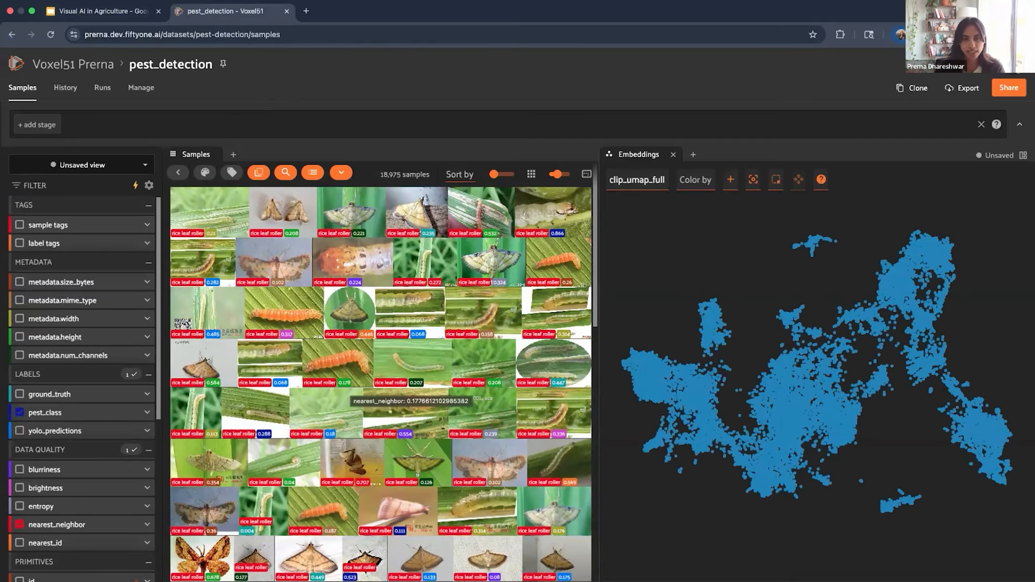
Step: Browse the labeled samples in the grid beside the embeddings plot to compare images within a pest class
scroll(312, 430, down, 5)
scroll(312, 430, down, 5)
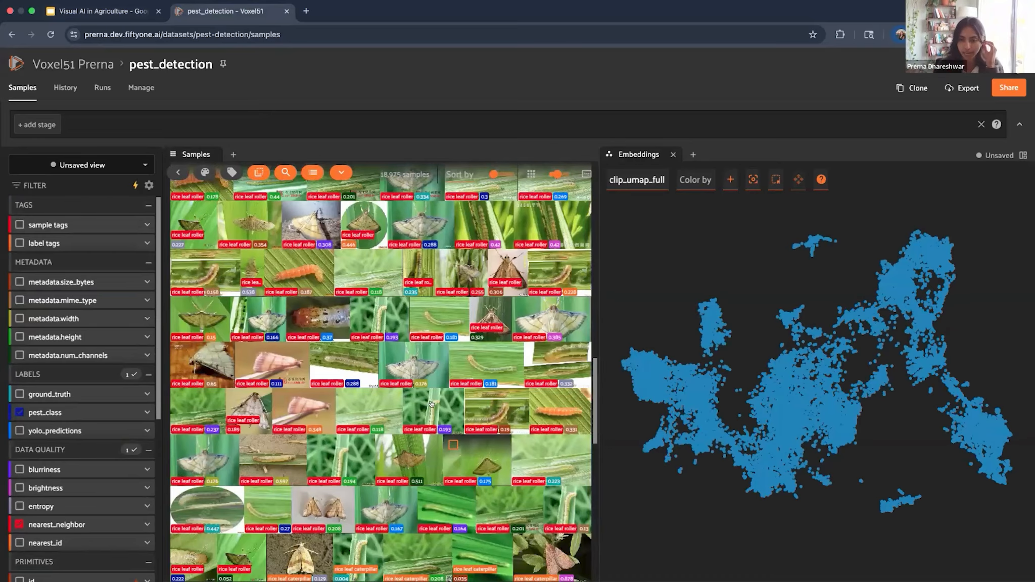
scroll(431, 403, down, 5)
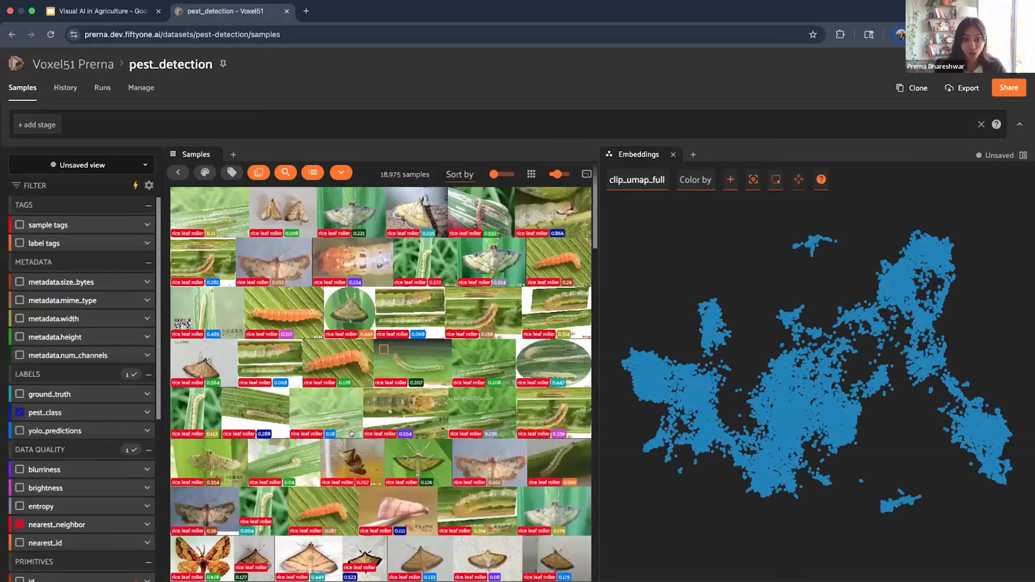
scroll(351, 414, down, 5)
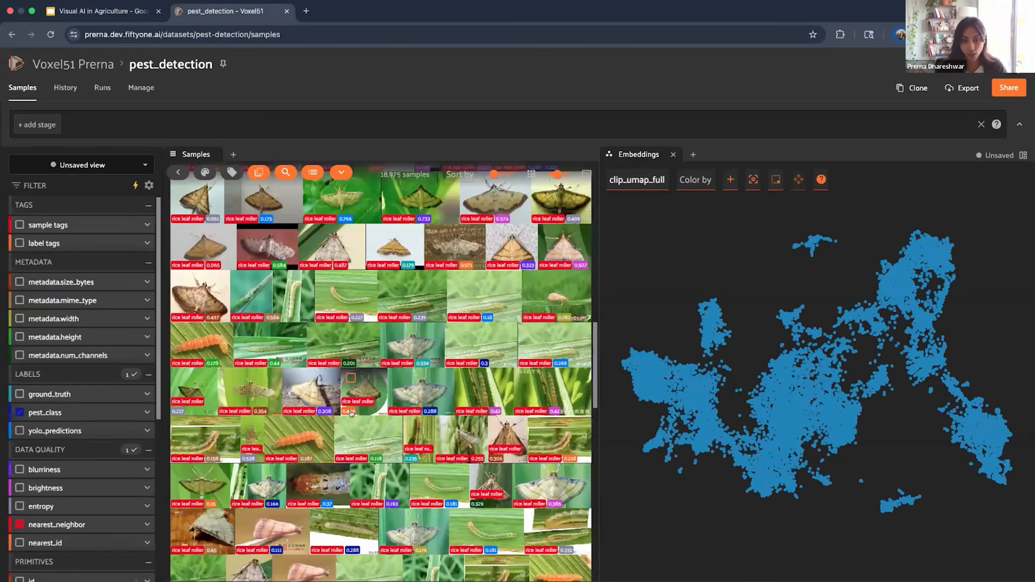
scroll(351, 414, down, 10)
scroll(351, 414, up, 20)
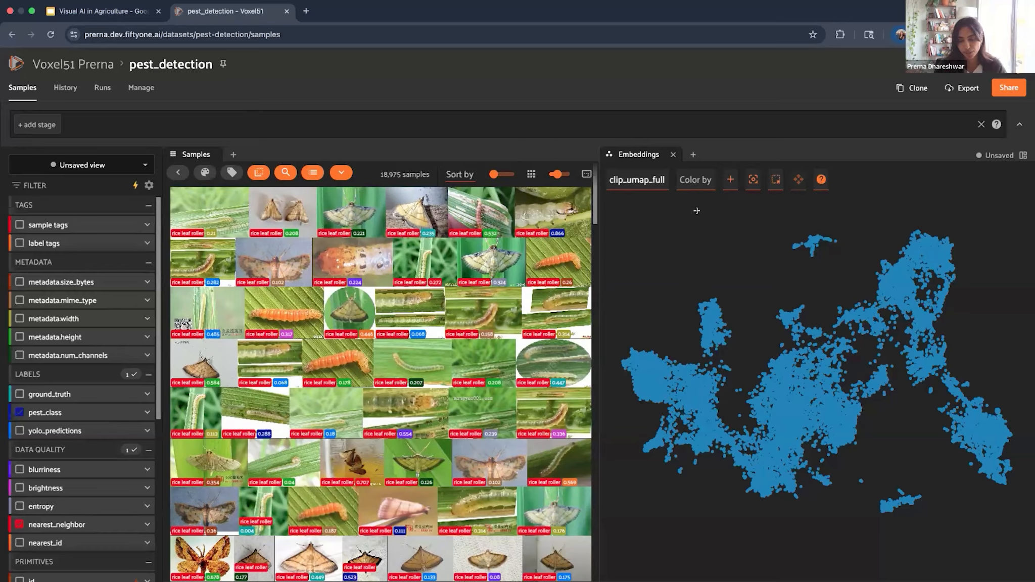
Step: Color the clip_umap_full plot by pest_class.label, and inspect the samples of the isolated orange cluster before clearing the selection
click(692, 180)
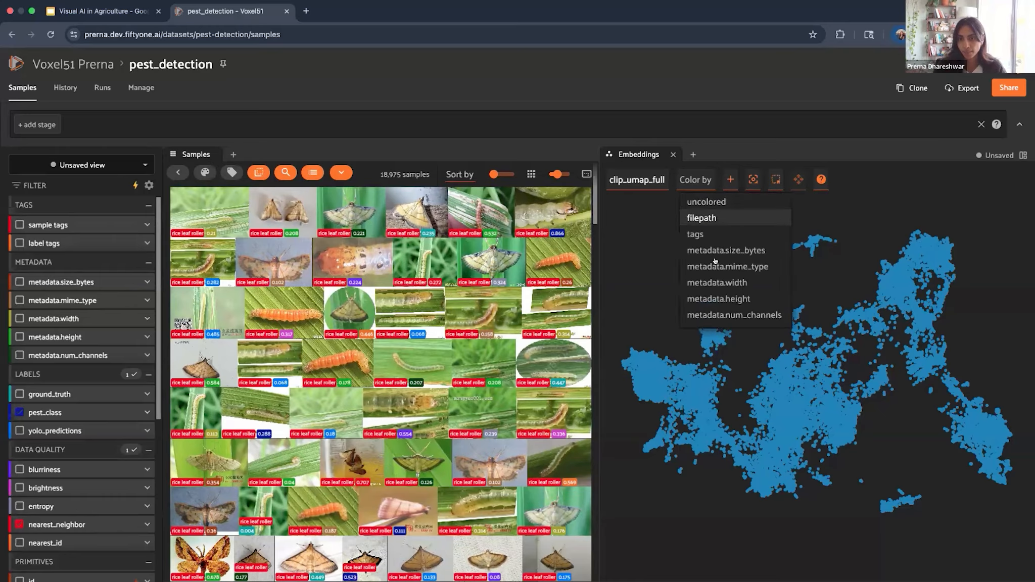
scroll(718, 243, down, 4)
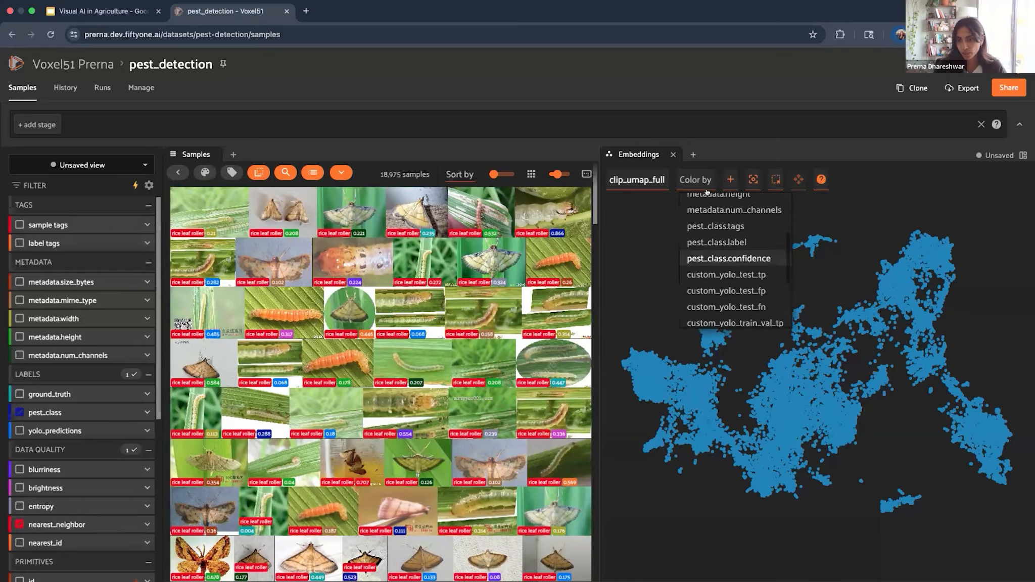
click(703, 244)
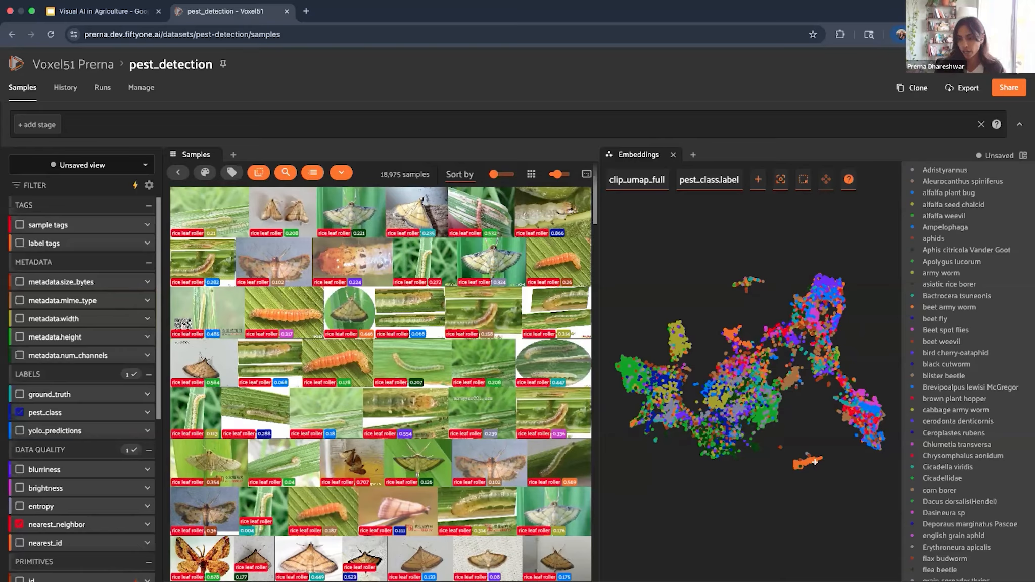
drag(756, 470, 825, 462)
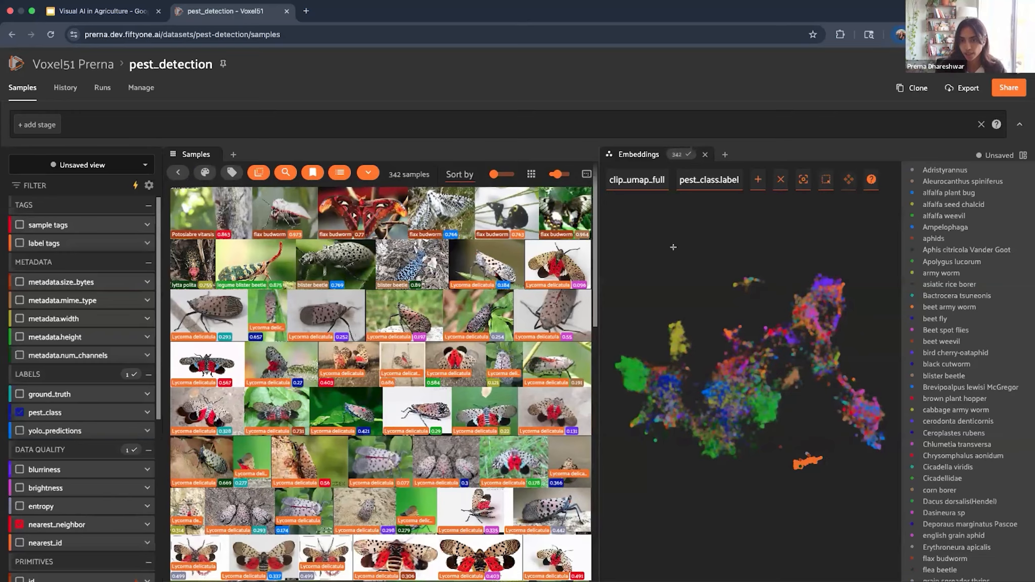
click(673, 155)
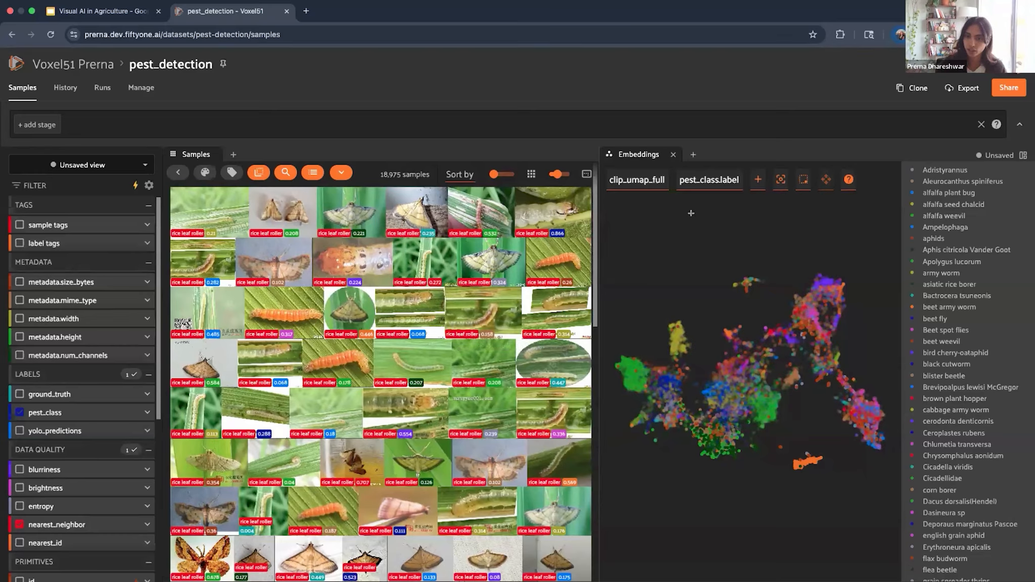
Step: Switch the embeddings plot to the brain key dino_dense_umap and color it by pest_class.label
click(637, 180)
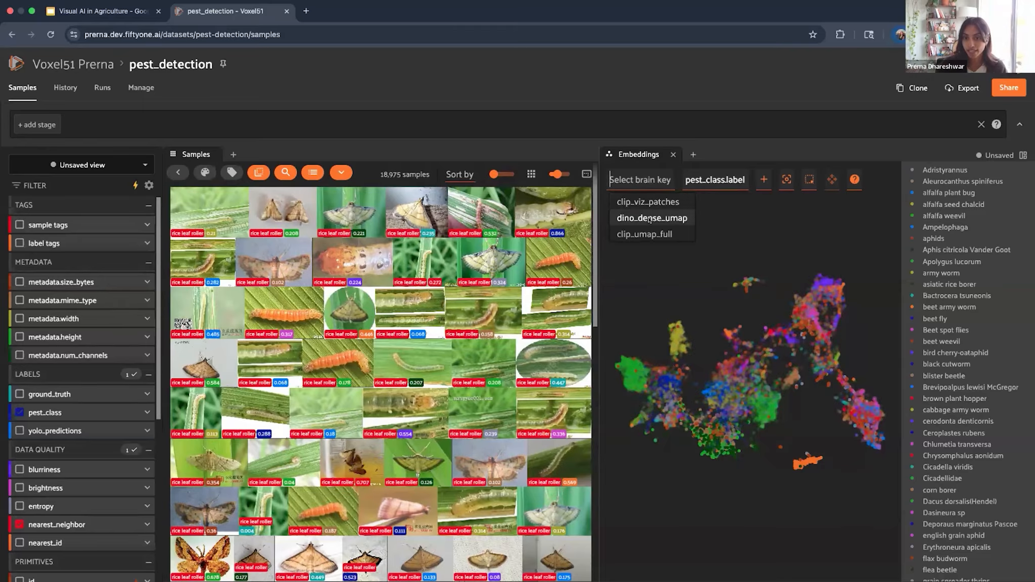
click(649, 219)
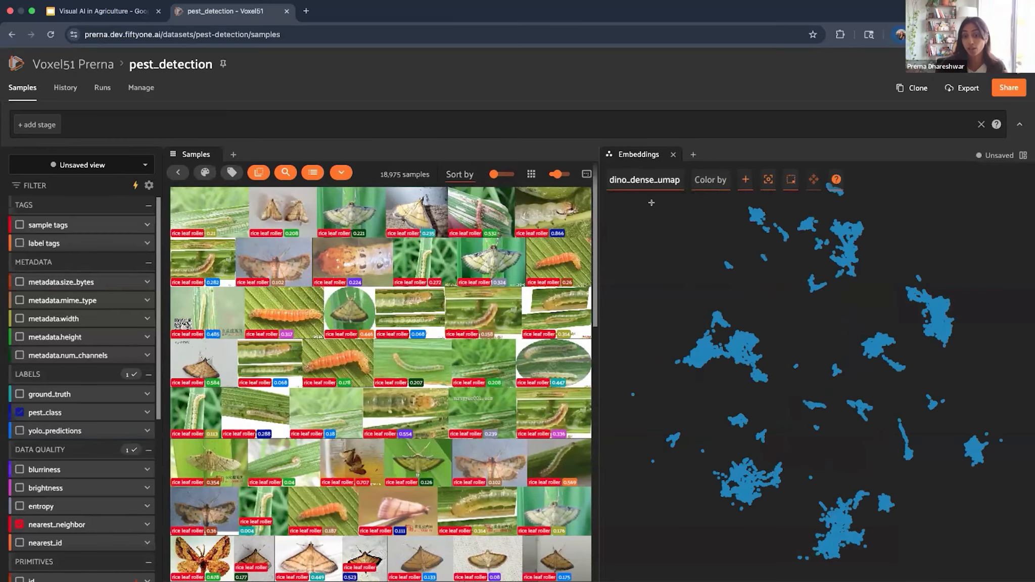
click(720, 180)
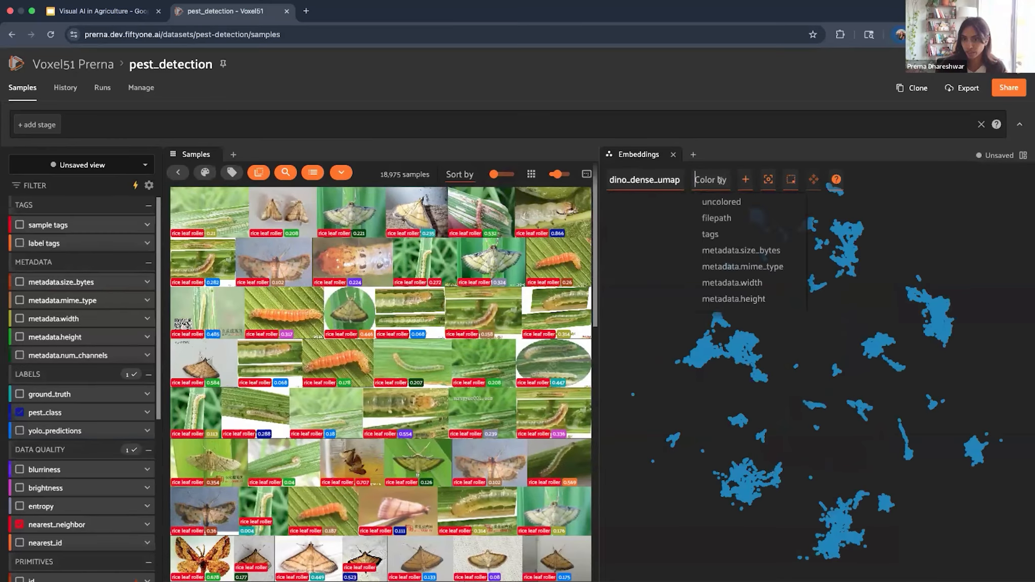
scroll(748, 251, down, 3)
scroll(748, 251, down, 2)
scroll(746, 243, up, 3)
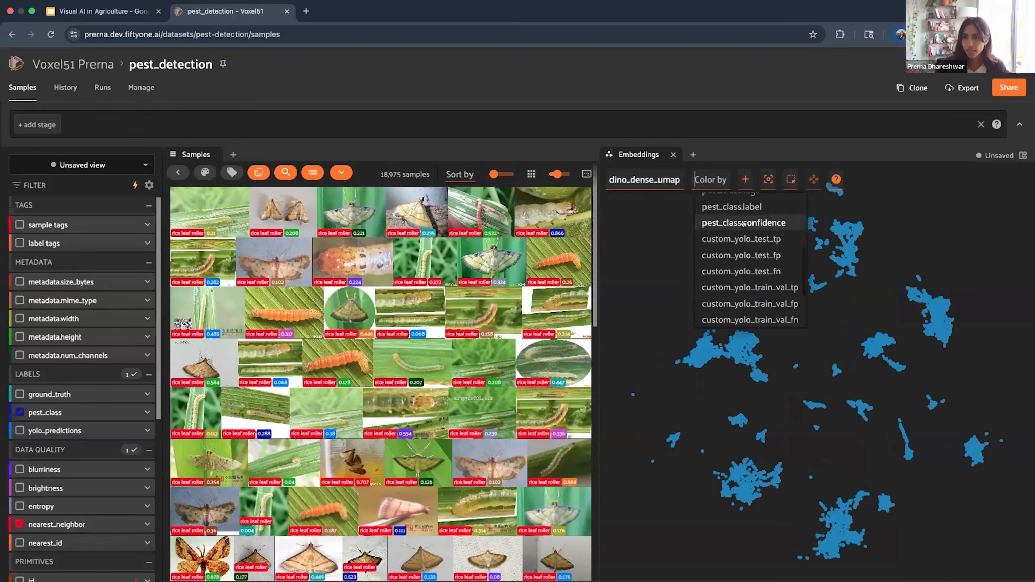
scroll(744, 222, up, 1)
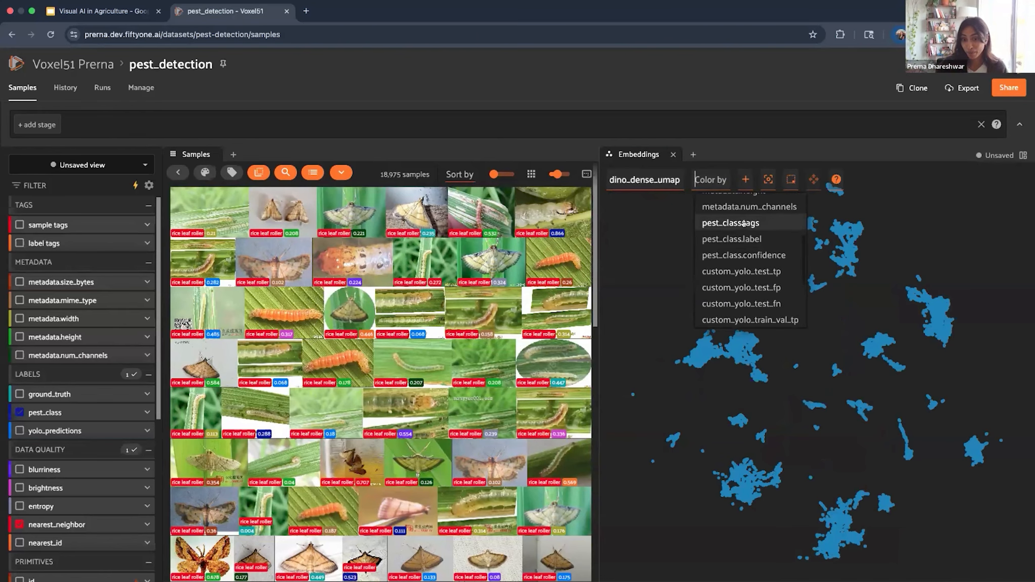
click(739, 237)
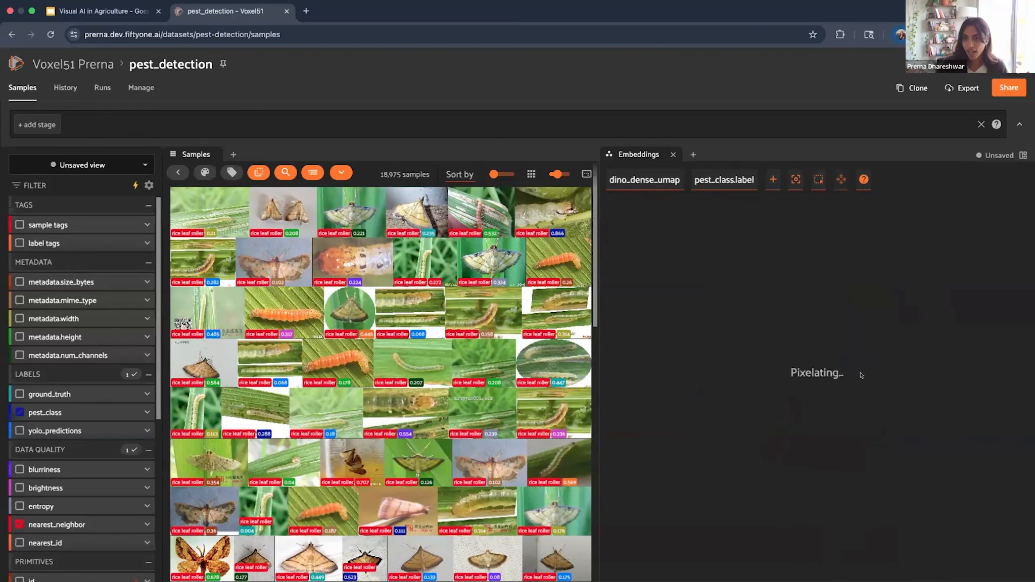
Step: Set the dino_dense_umap plot to uncolored to compare the clusters, and color it by pest_class.label again
click(727, 181)
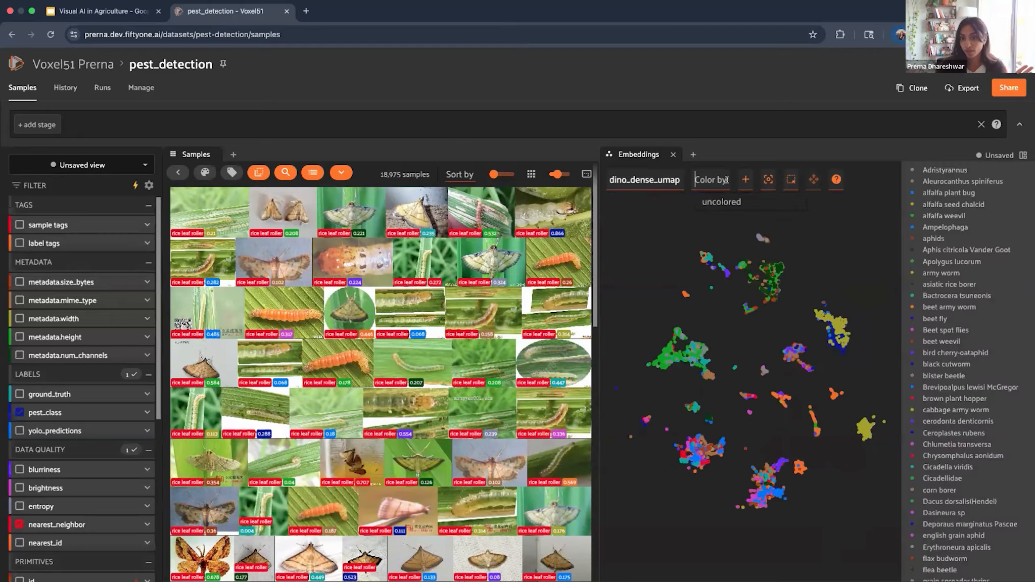
click(711, 203)
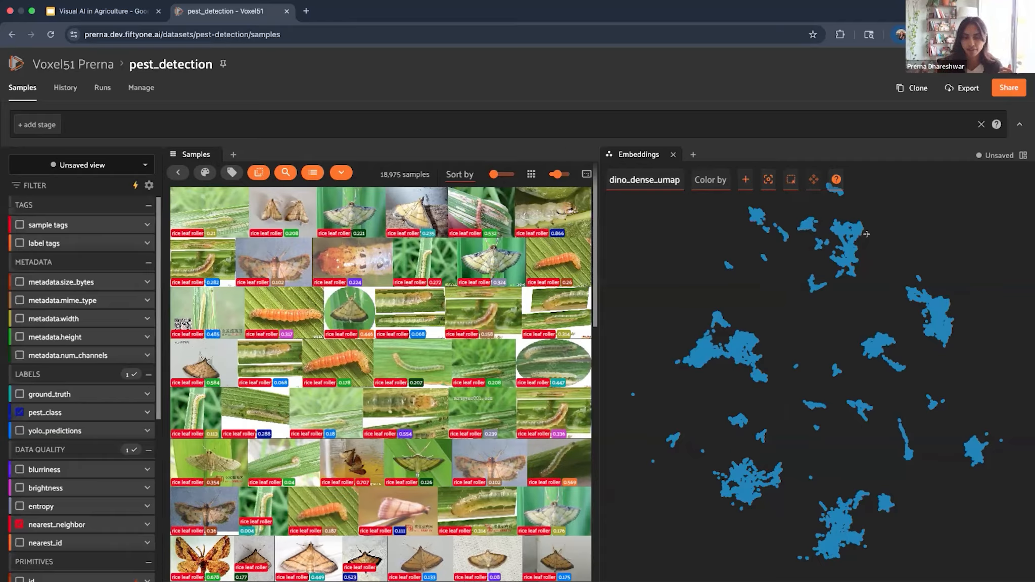
click(700, 176)
scroll(731, 283, down, 5)
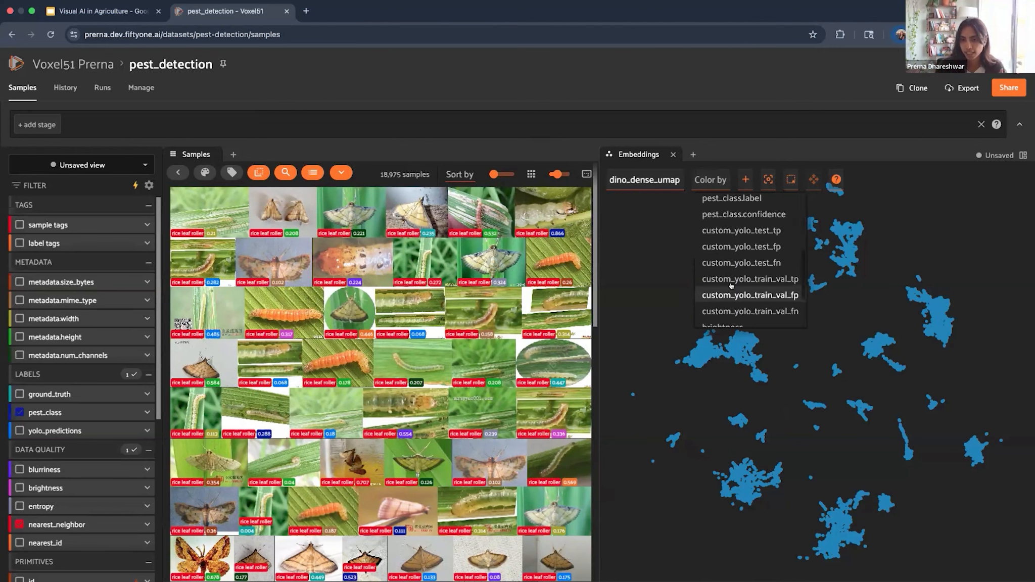
scroll(731, 283, up, 3)
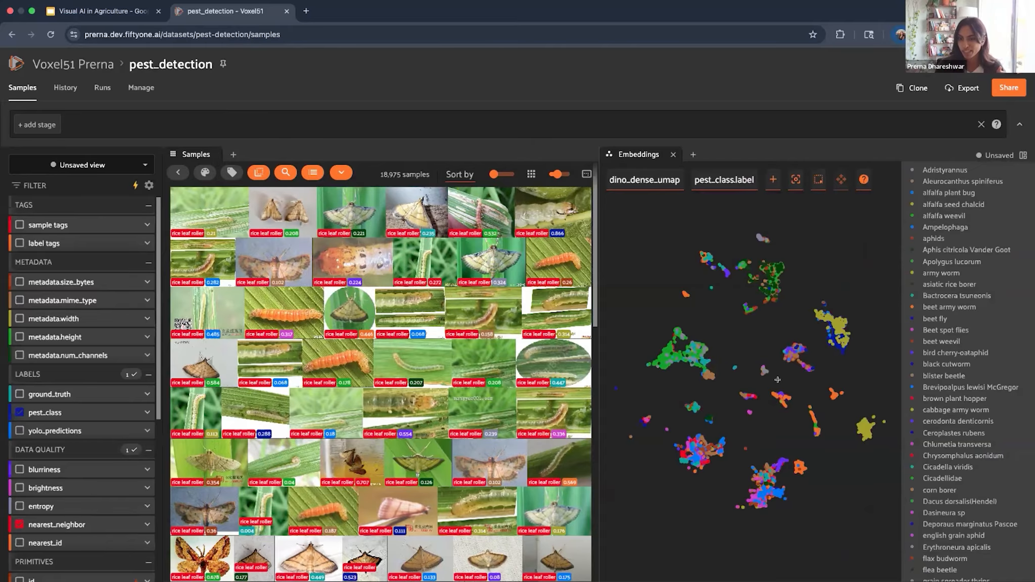
Step: Lasso the yellow and blue cluster in the dino_dense_umap plot and examine the pest labels of its samples
scroll(843, 326, up, 2)
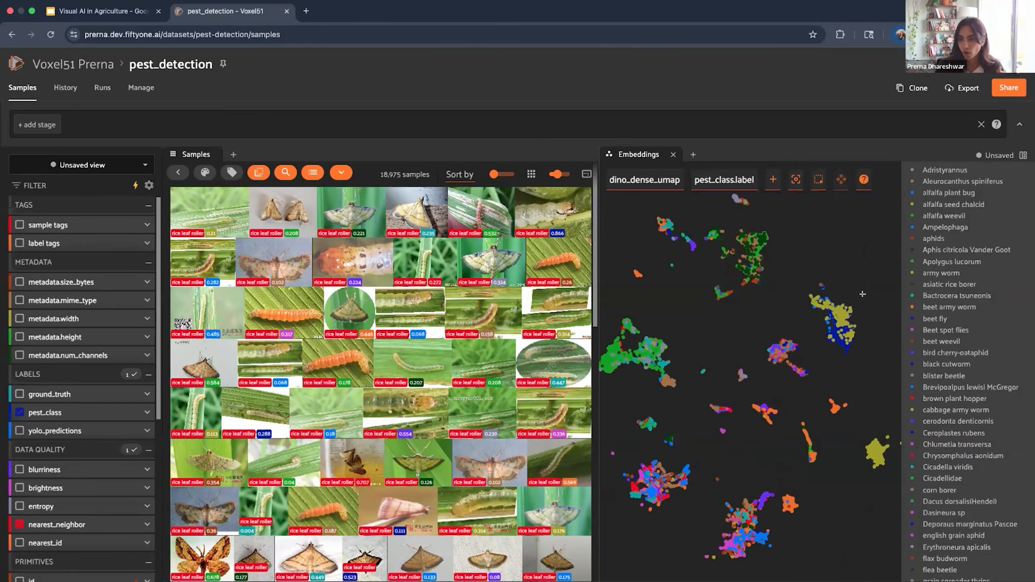
mouse_move(811, 272)
mouse_down()
mouse_move(805, 303)
mouse_move(831, 340)
mouse_move(881, 326)
mouse_move(853, 317)
mouse_up()
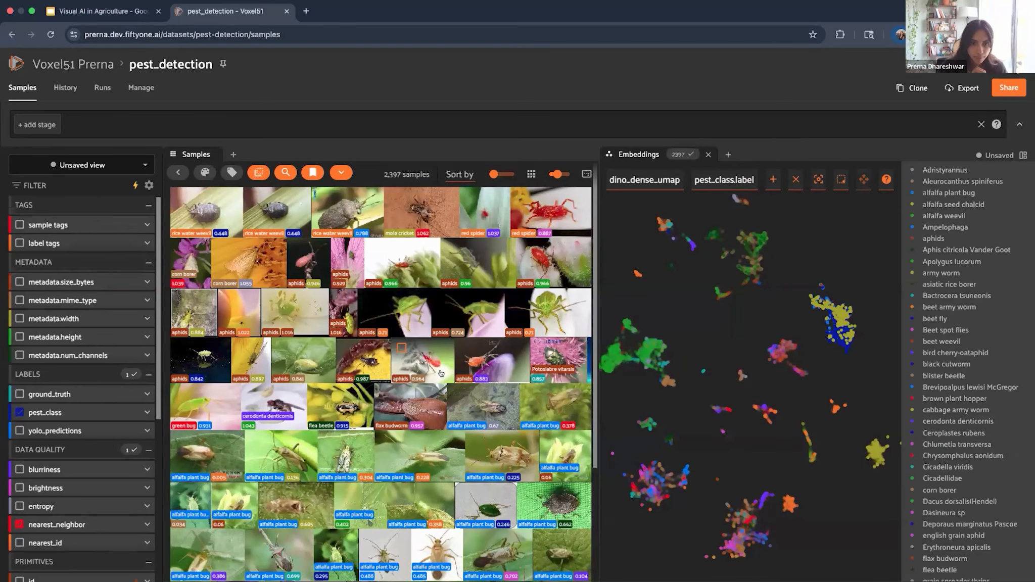
scroll(321, 361, down, 3)
scroll(321, 361, down, 2)
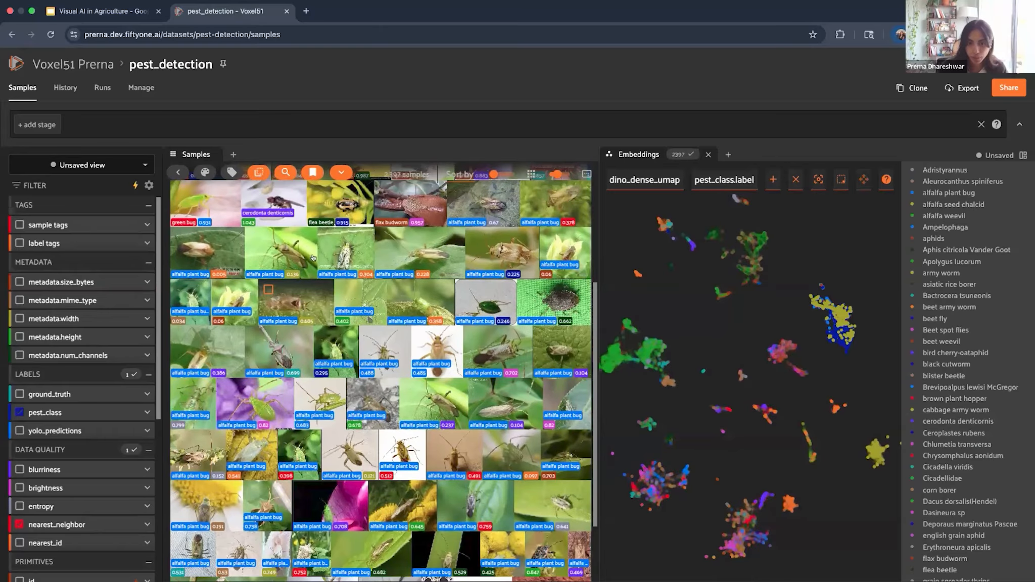
scroll(309, 482, down, 5)
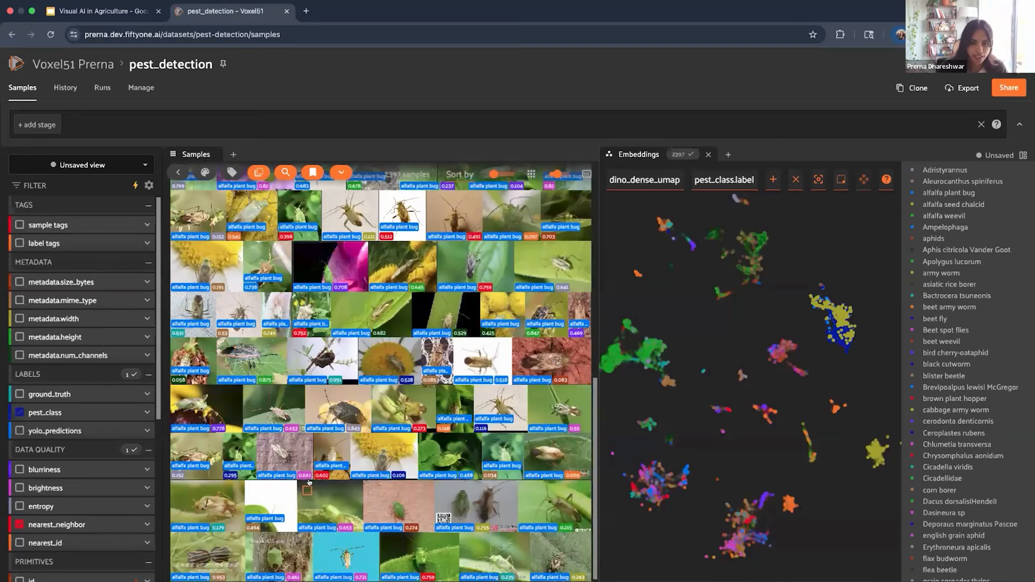
scroll(309, 483, up, 5)
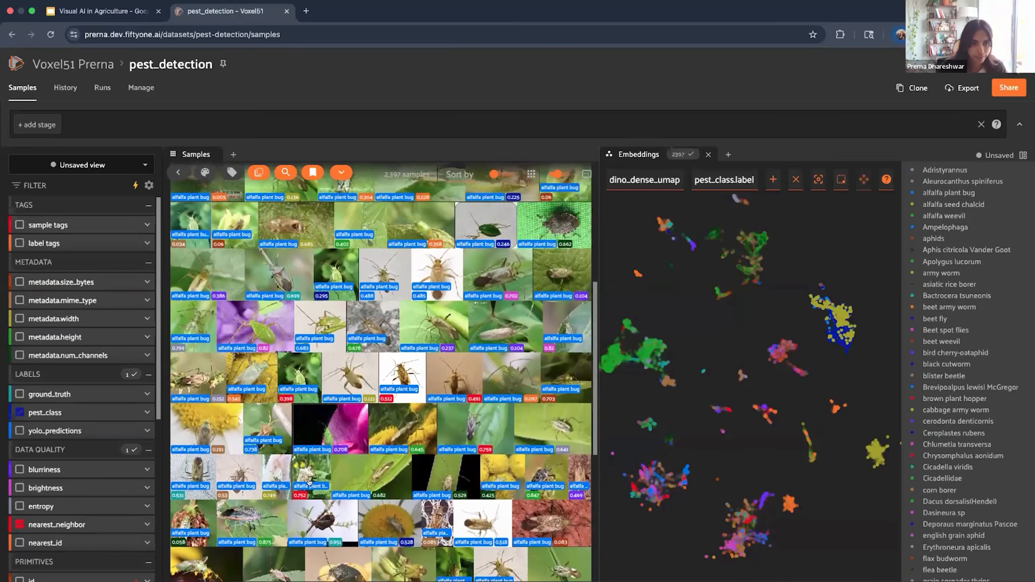
scroll(308, 479, up, 1)
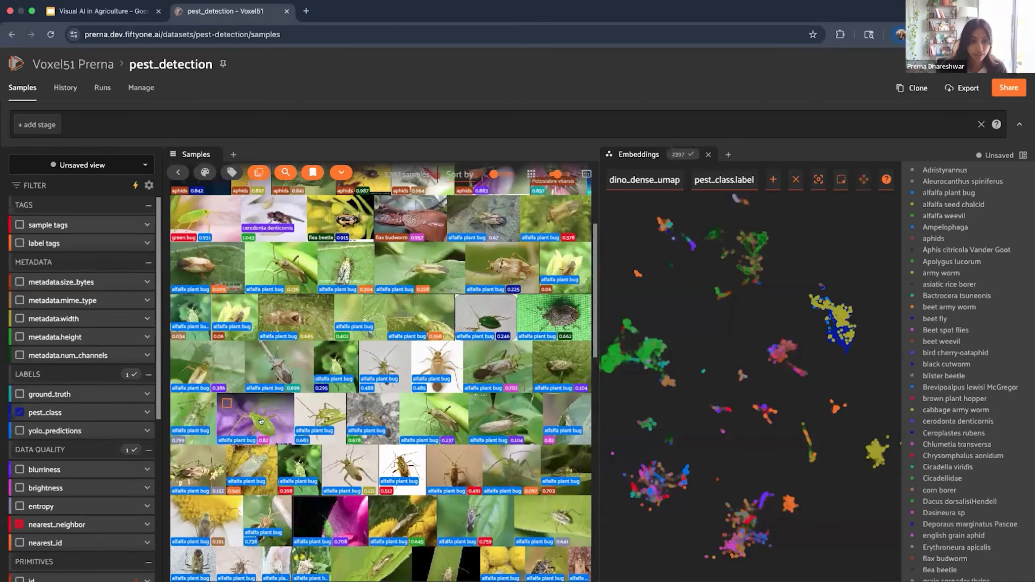
Step: Compare the aphids and alfalfa plant bug samples within the lassoed dino_dense_umap cluster
scroll(248, 417, up, 1)
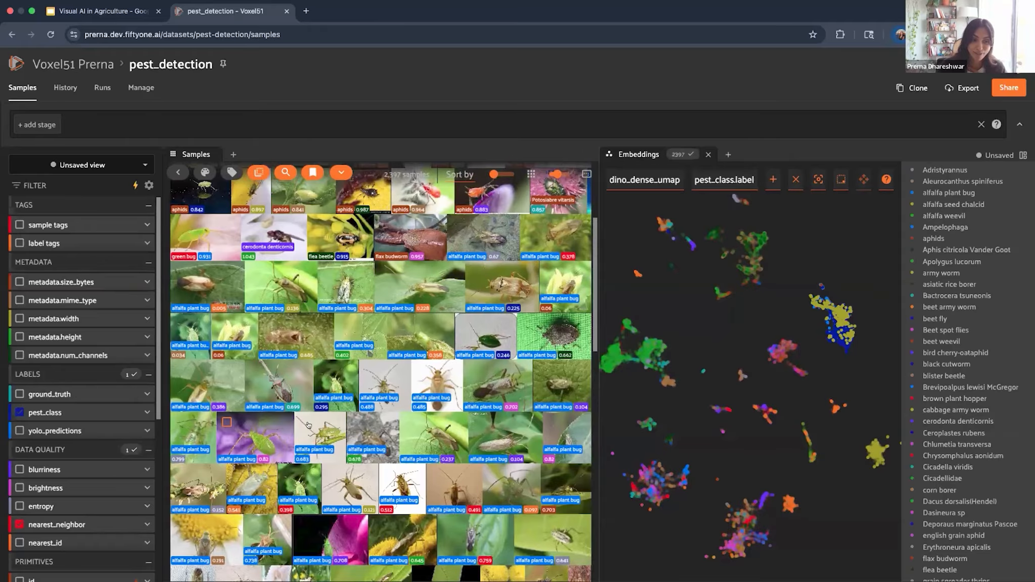
scroll(268, 430, up, 5)
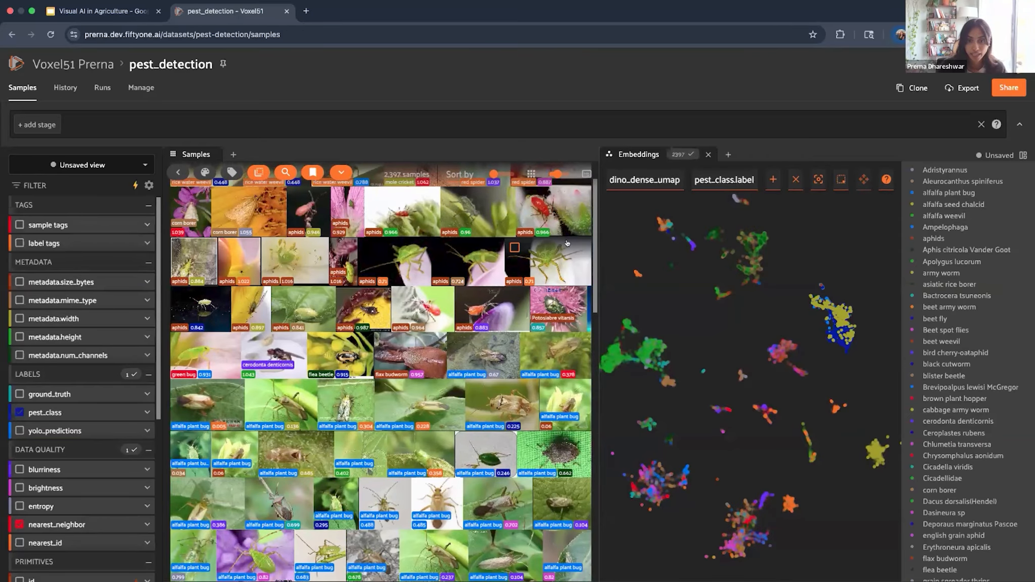
scroll(434, 485, down, 2)
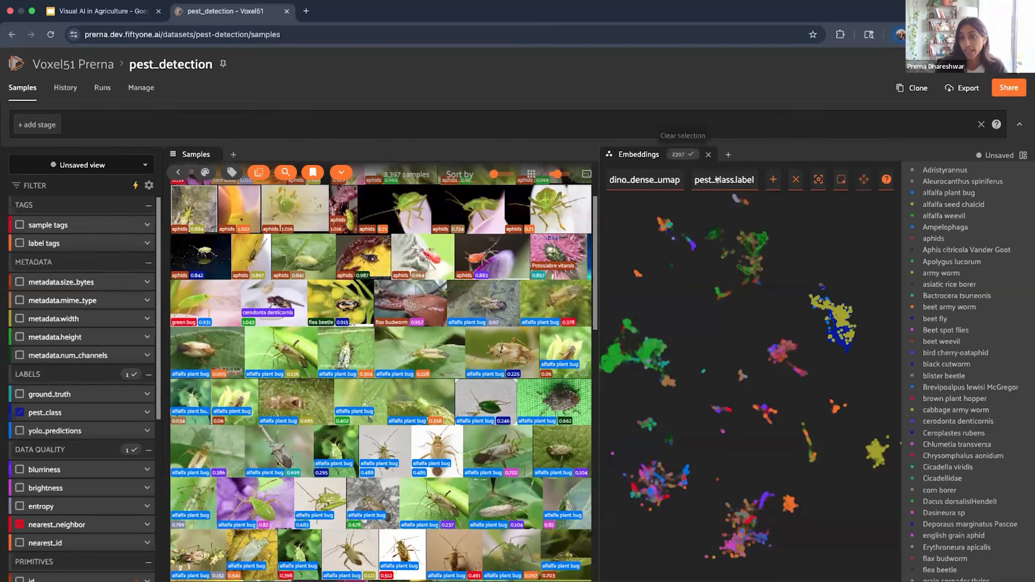
Step: Switch to the Visual AI in Agriculture presentation in Google Slides and view the SideQuest: Dino v3 slide
click(88, 9)
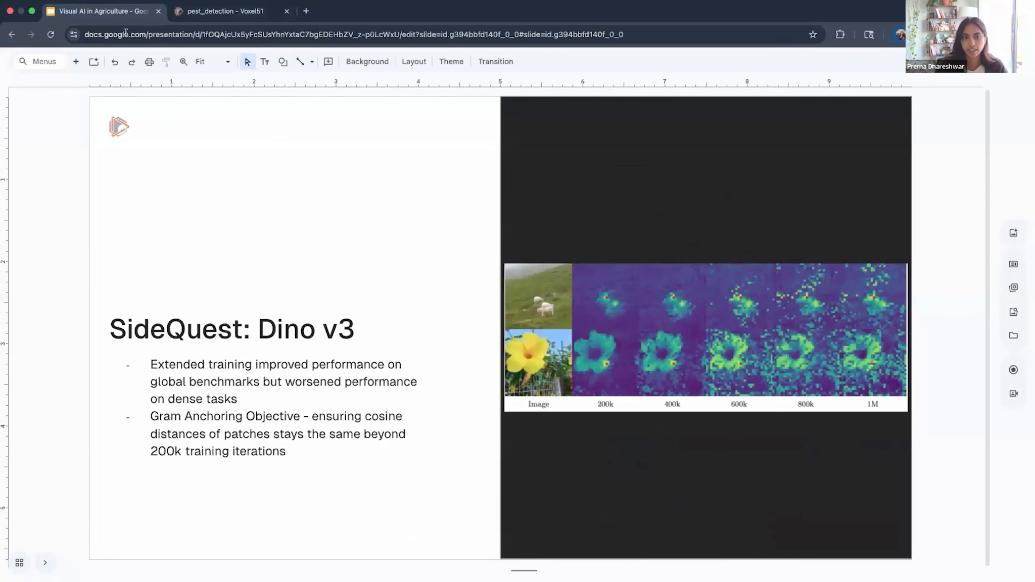
click(179, 14)
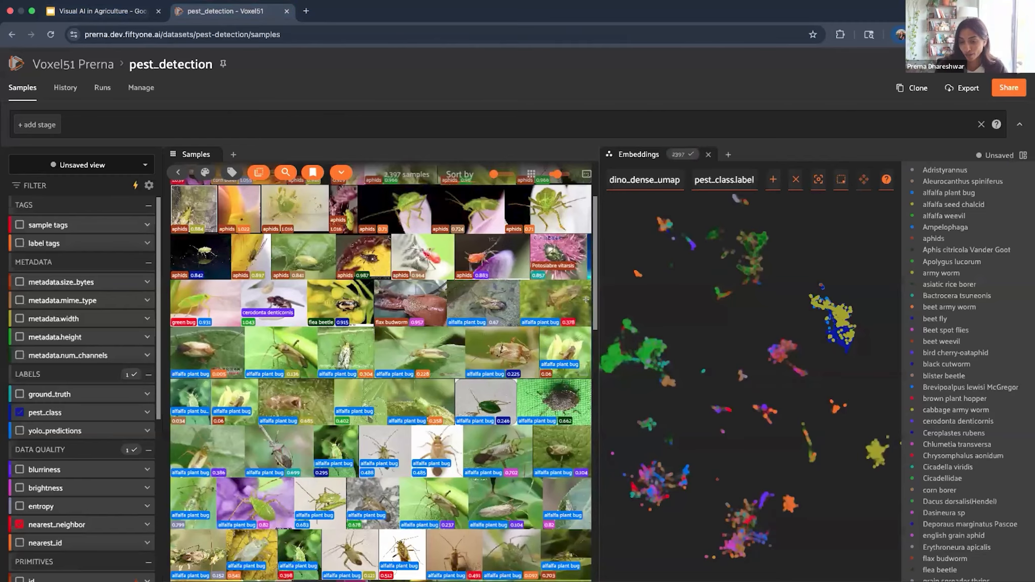
click(96, 7)
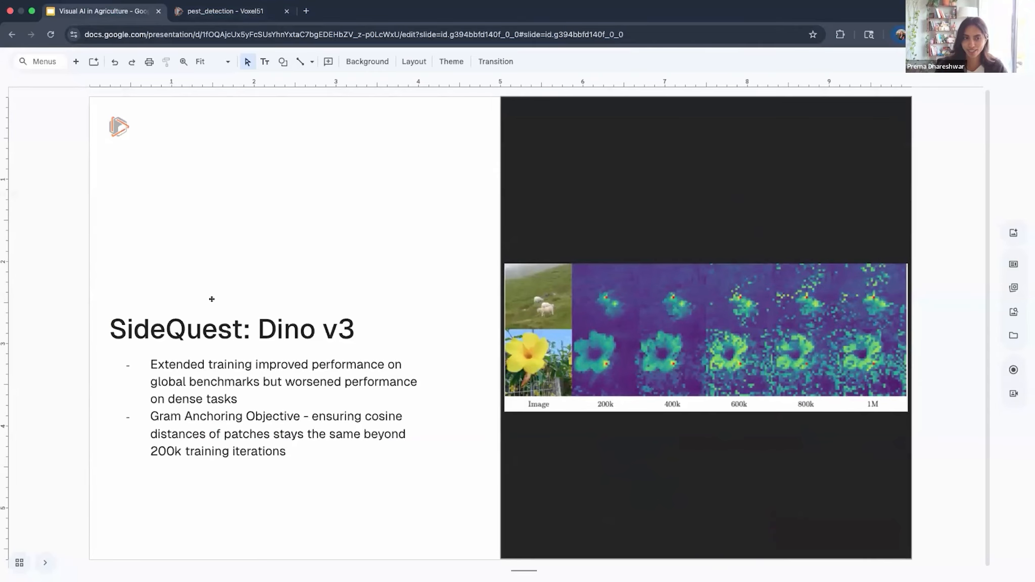
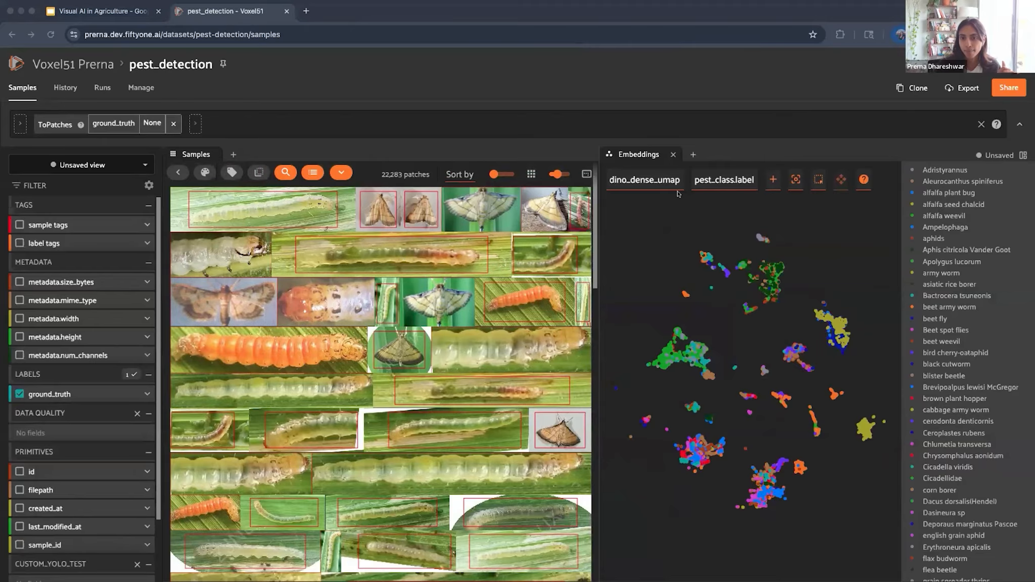
Step: Switch the embeddings plot of the ground_truth patches to the brain key clip_viz_patches
click(723, 183)
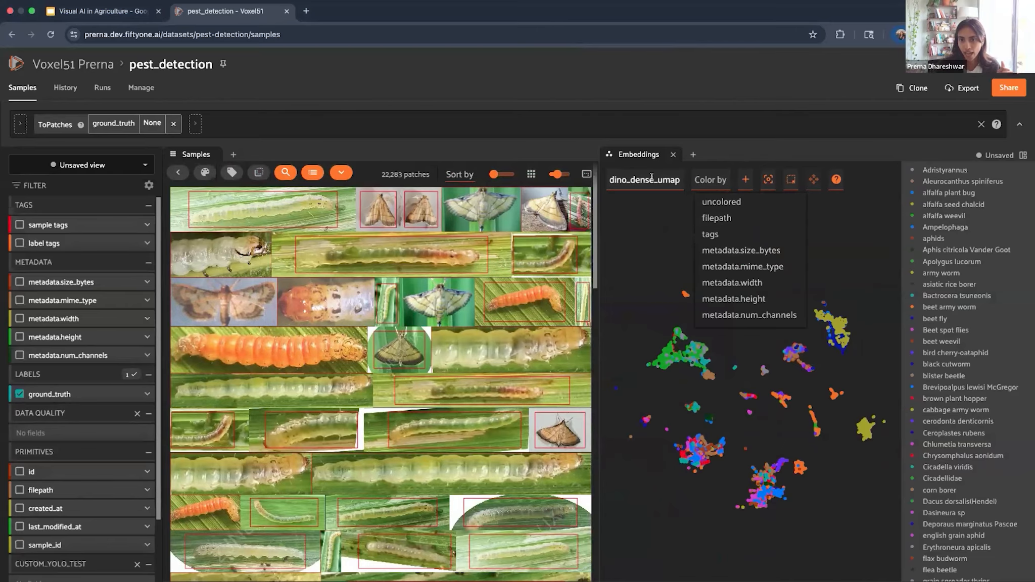
click(640, 180)
click(642, 201)
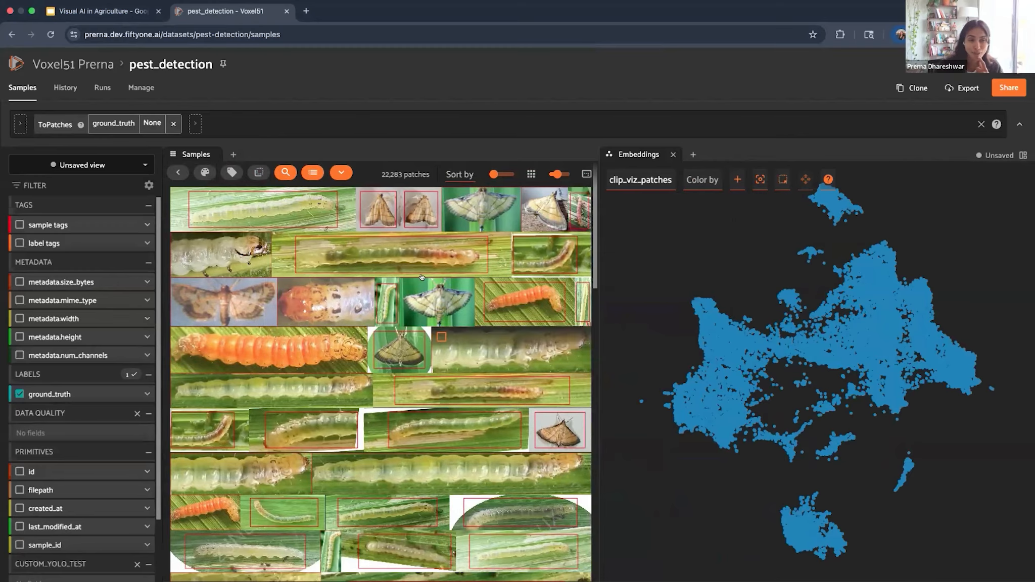
Step: Switch to the Google Slides presentation and advance from the Dino v/s Clip comparison to the Embeddings Visualizations slide with the fly image
click(101, 11)
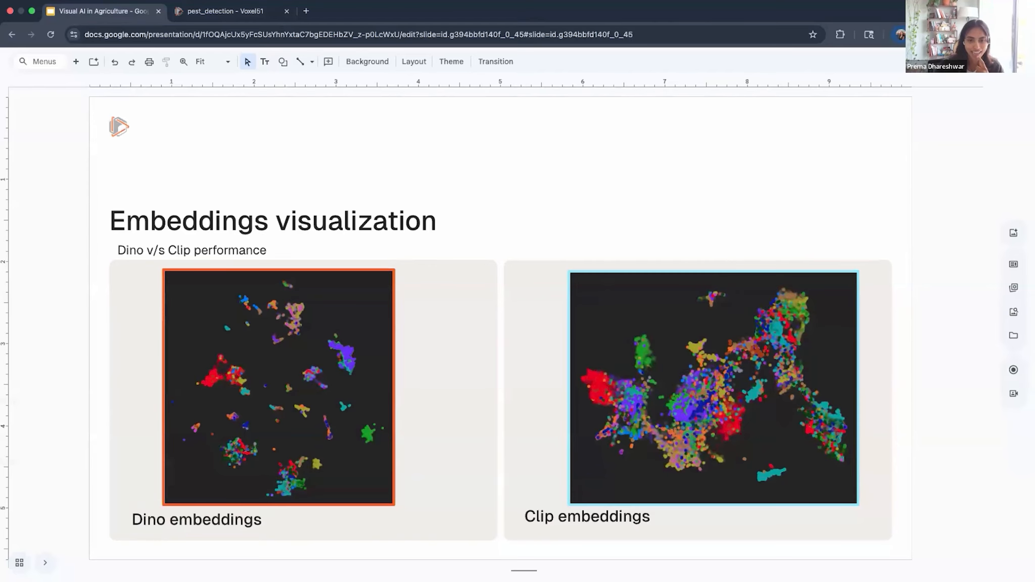
key(Down)
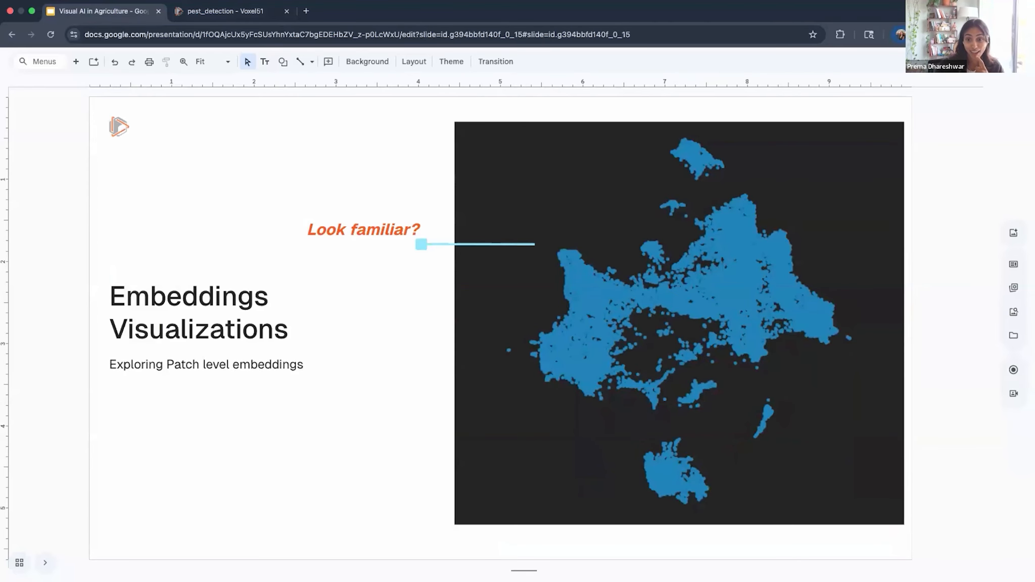
key(Down)
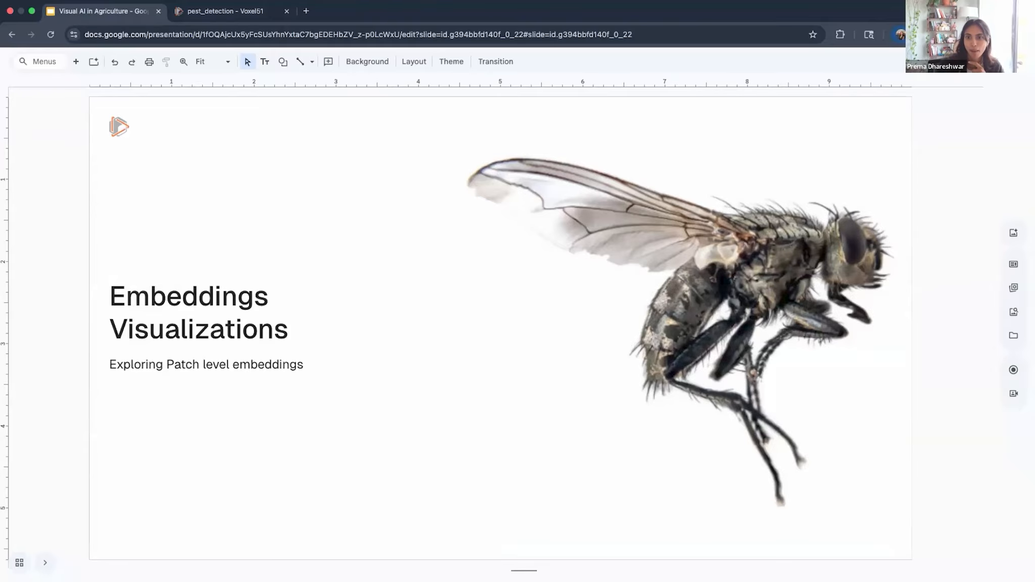
Step: Compare the patch embeddings plot with the fly image by alternating between the two Embeddings Visualizations slides
key(Up)
key(Down)
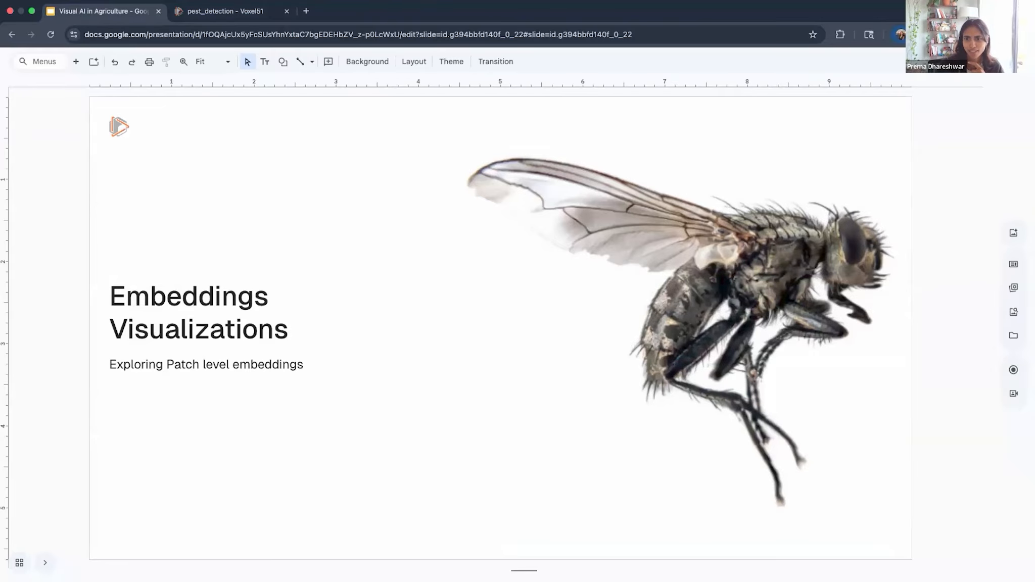
key(Up)
key(Down)
key(Up)
key(Down)
key(Up)
key(Down)
key(Up)
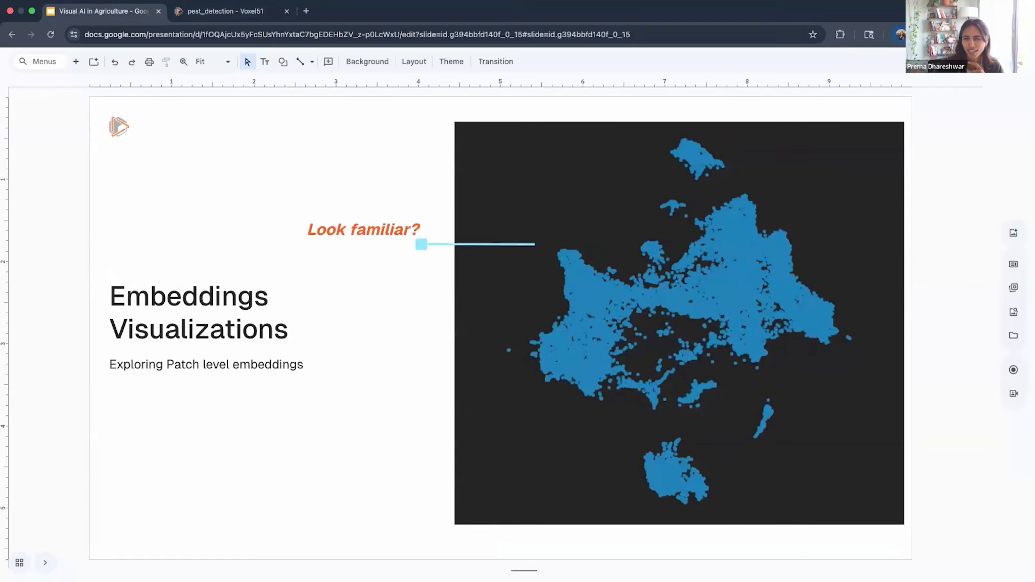
key(Down)
key(Up)
key(Down)
key(Up)
key(Down)
key(Up)
key(Down)
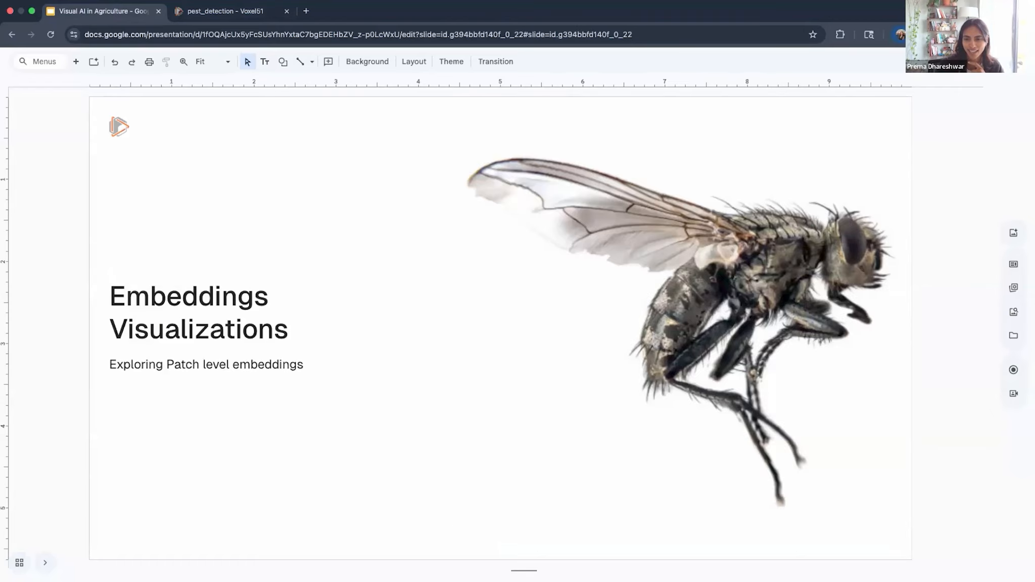
key(Up)
key(Down)
key(Up)
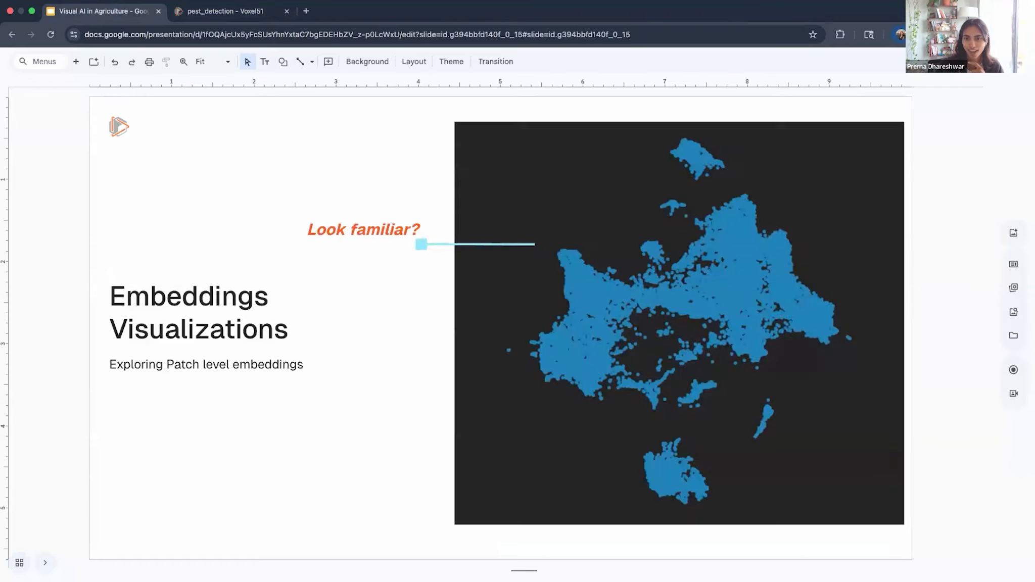
key(Down)
key(Up)
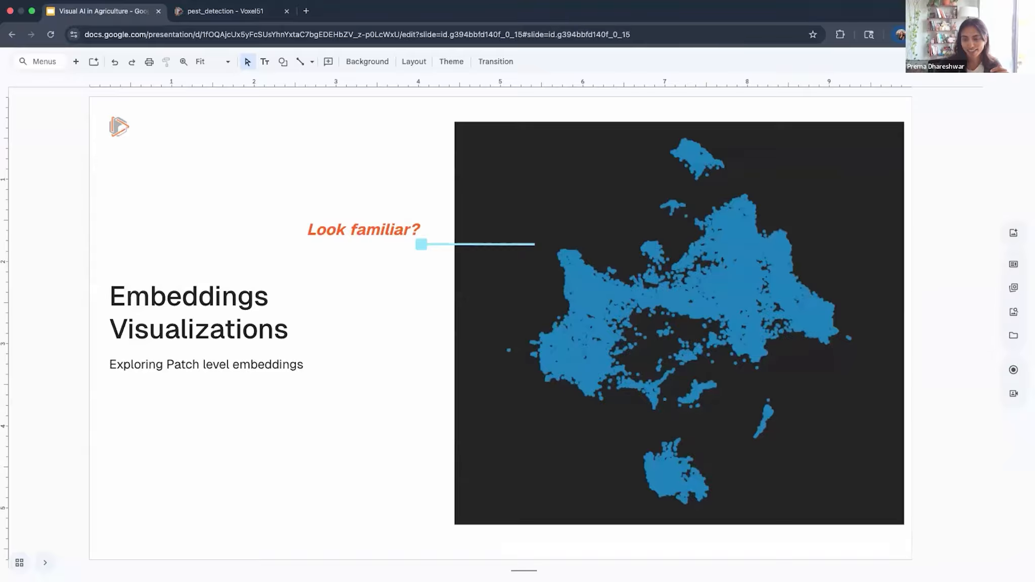
key(Down)
key(Up)
key(Down)
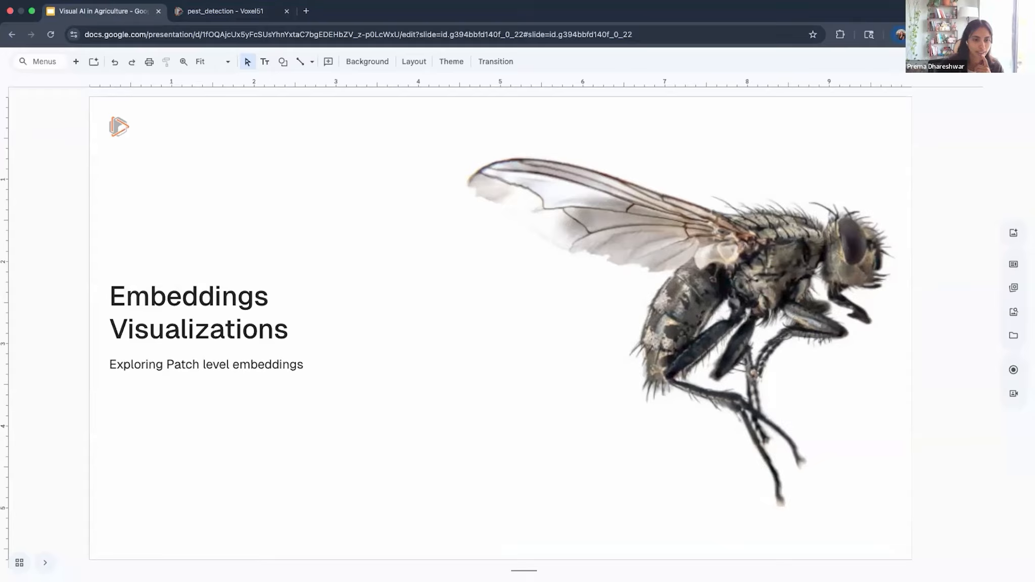
Step: Return to the FiftyOne dataset, lasso the small isolated cluster near the top of the clip_viz_patches plot, and examine its ladybug-like patches
click(230, 12)
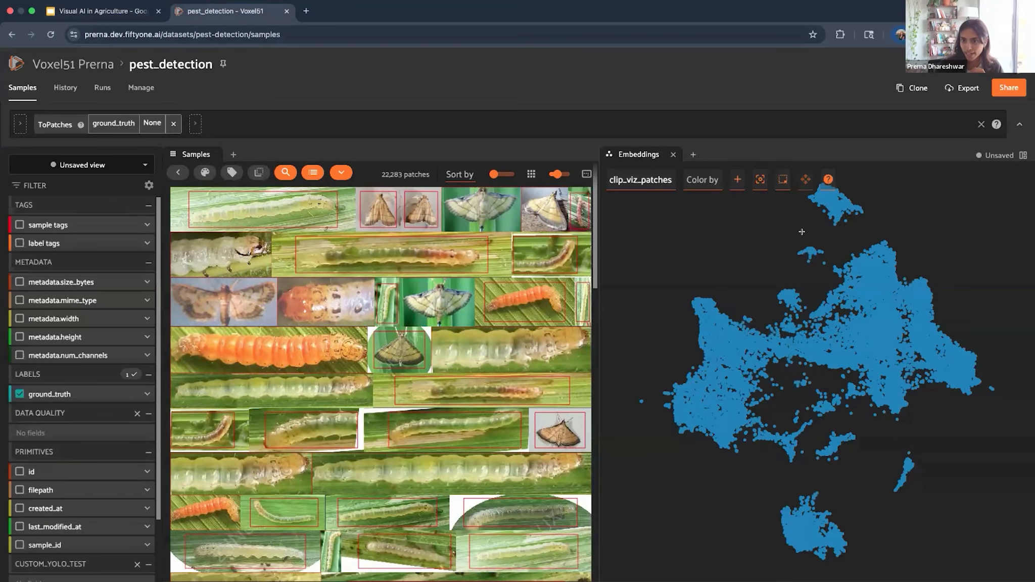
mouse_move(801, 232)
mouse_down()
mouse_move(803, 269)
mouse_move(824, 236)
mouse_move(802, 230)
mouse_up()
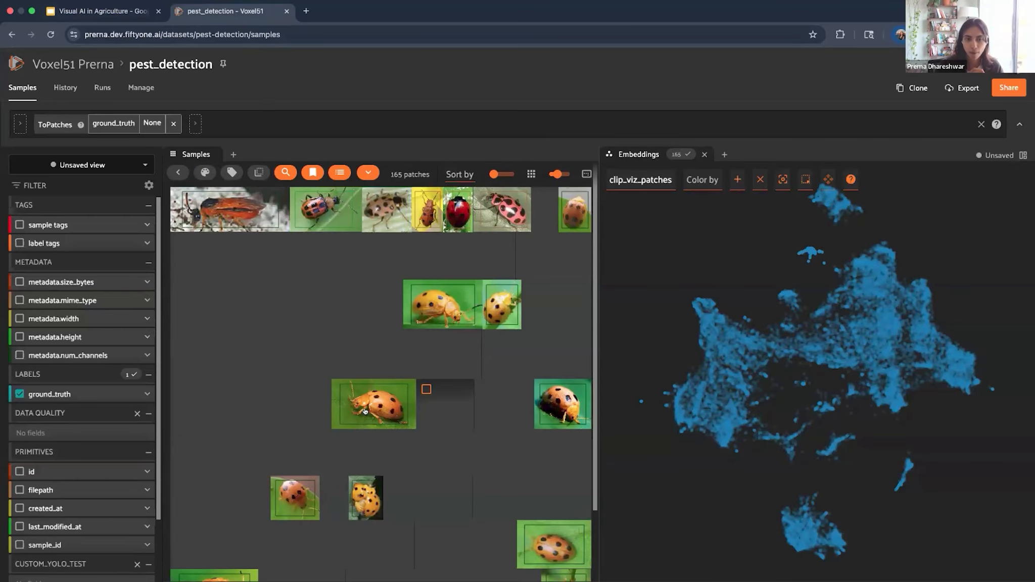
scroll(365, 411, down, 4)
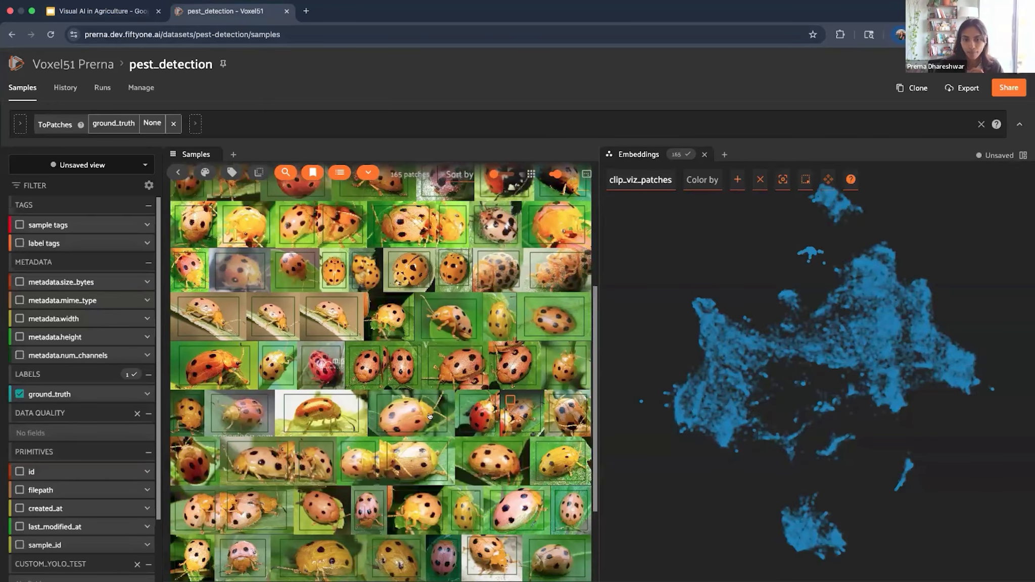
scroll(429, 415, up, 4)
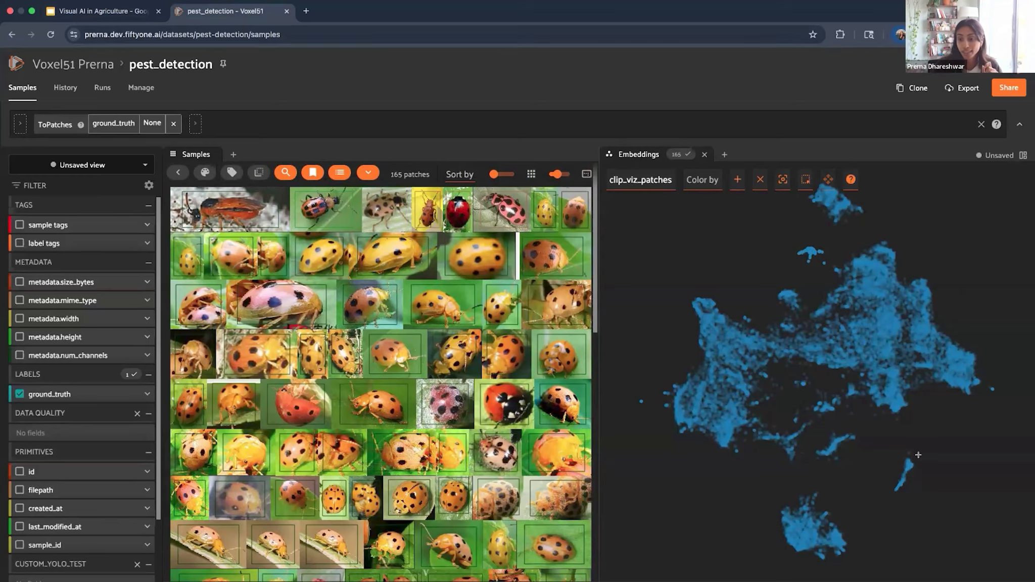
Step: Lasso the narrow isolated cluster at the lower right of the clip_viz_patches plot and view its patches after checking the Model Training slide
drag(888, 483, 917, 509)
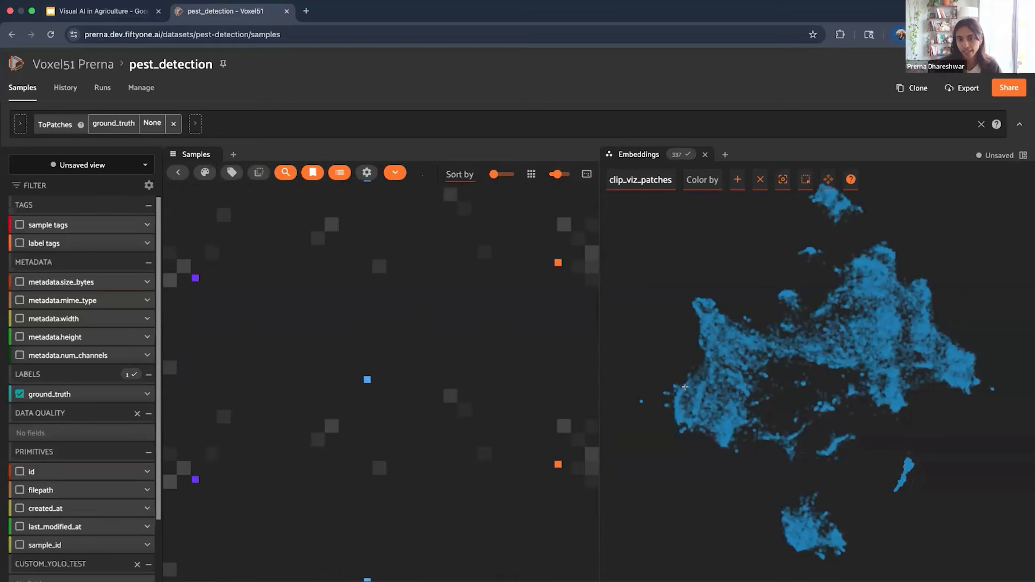
click(104, 11)
key(Down)
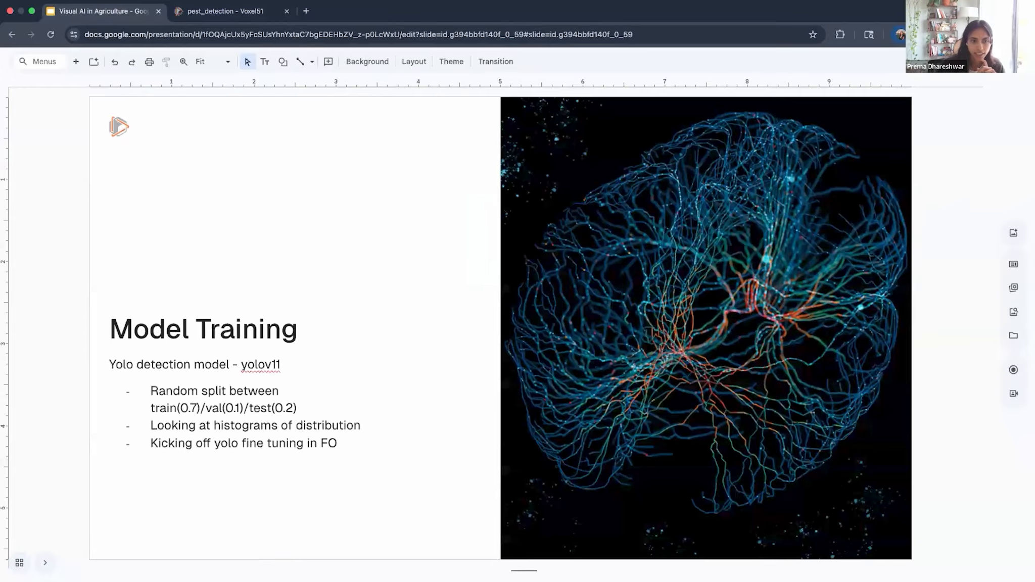
click(238, 10)
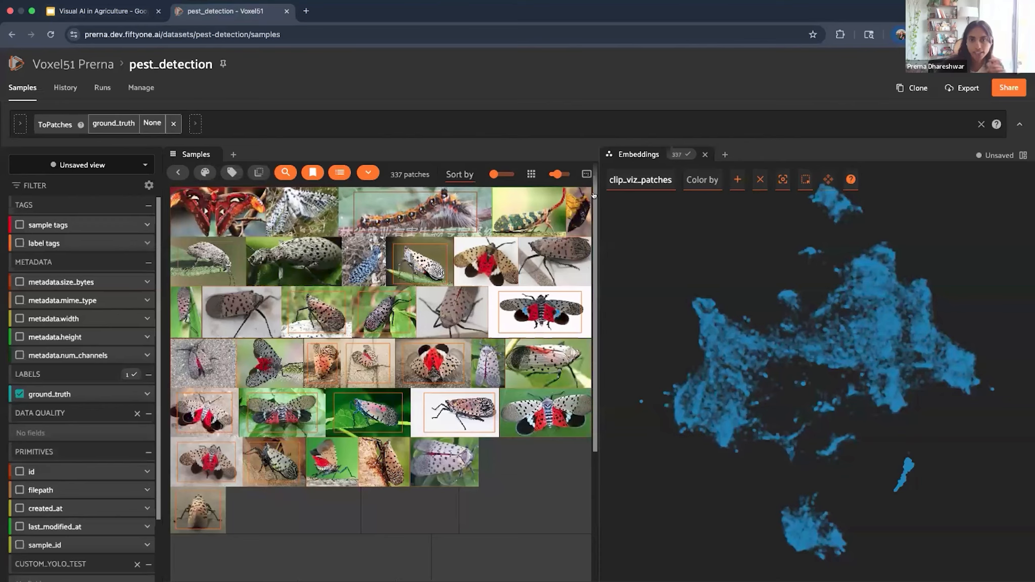
Step: Clear the patch selection with the Embeddings panel closed, and remove the ToPatches stage to return to the full samples
click(677, 154)
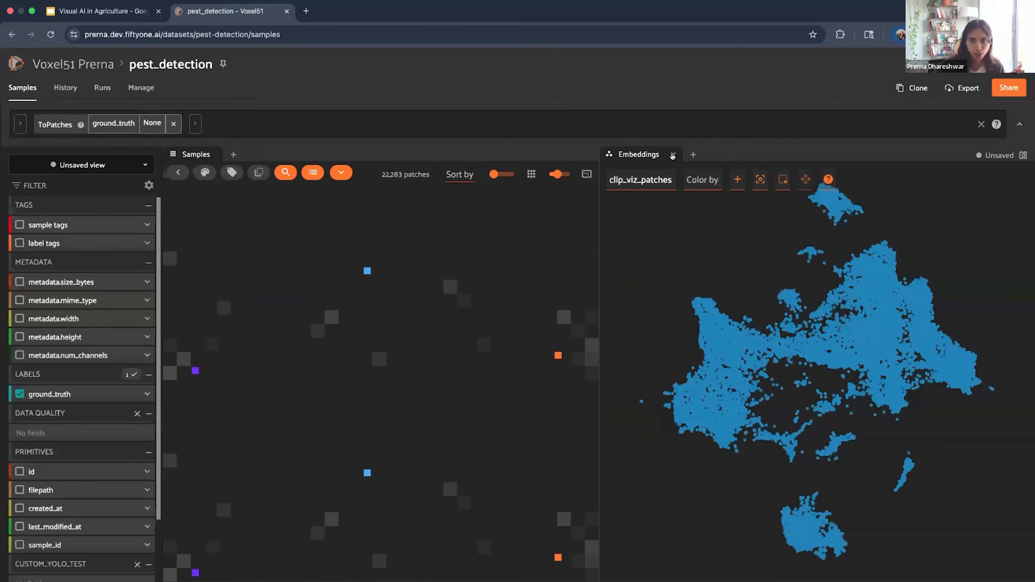
click(705, 154)
click(454, 172)
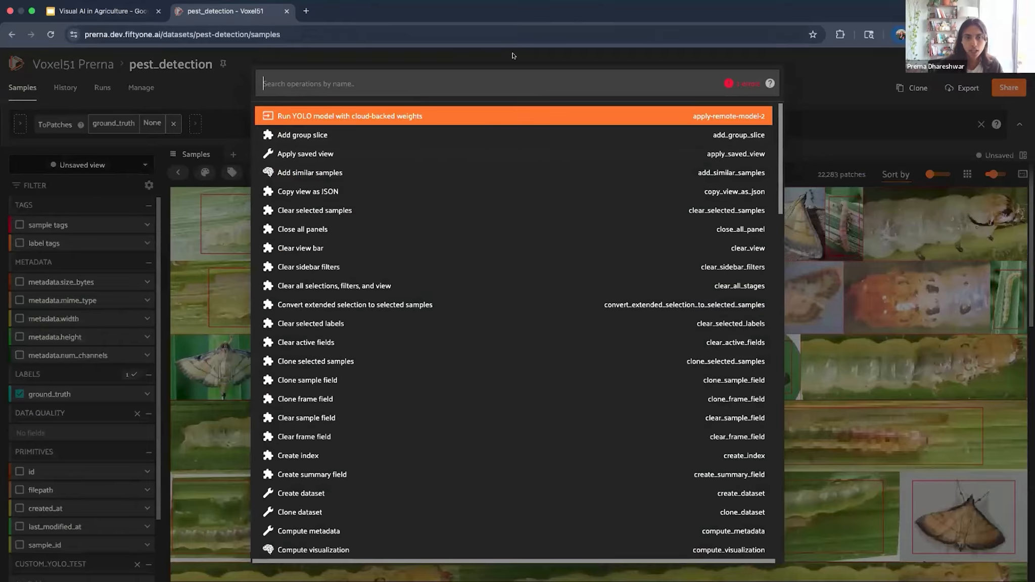
click(113, 199)
click(178, 124)
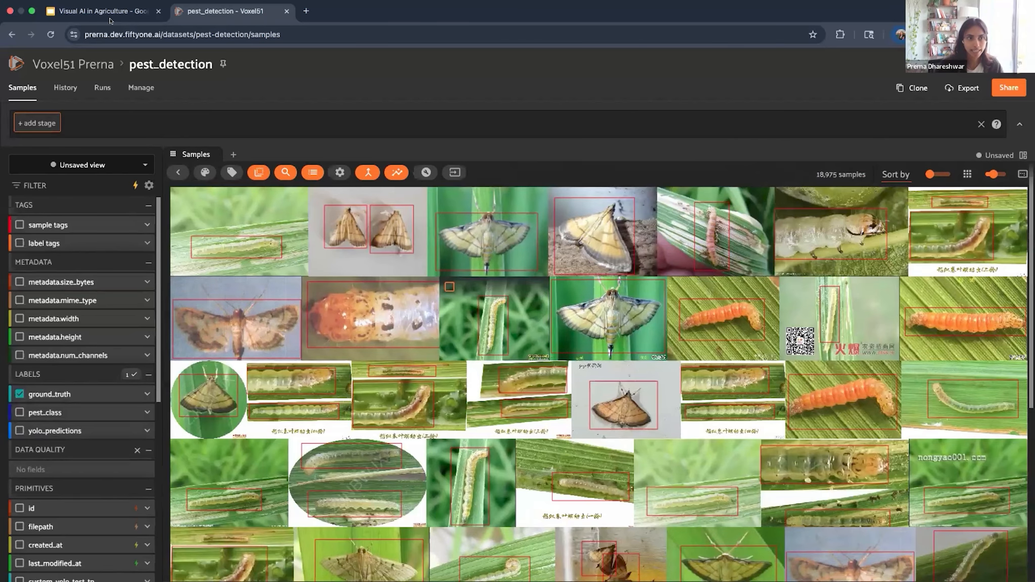
Step: Review the yolov11 data split and fine-tuning points on the Model Training slide, and return to the FiftyOne dataset
click(103, 11)
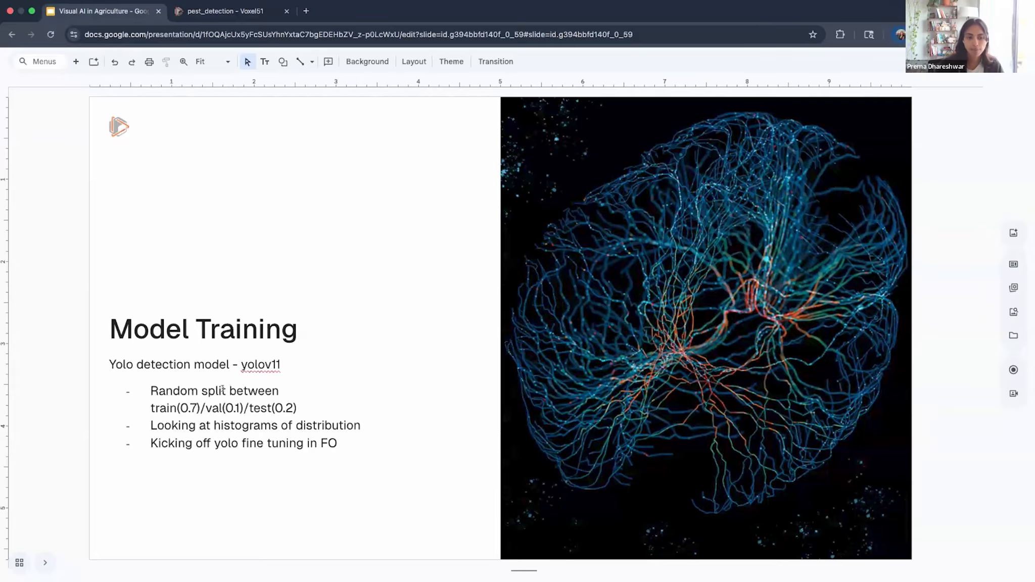
click(222, 11)
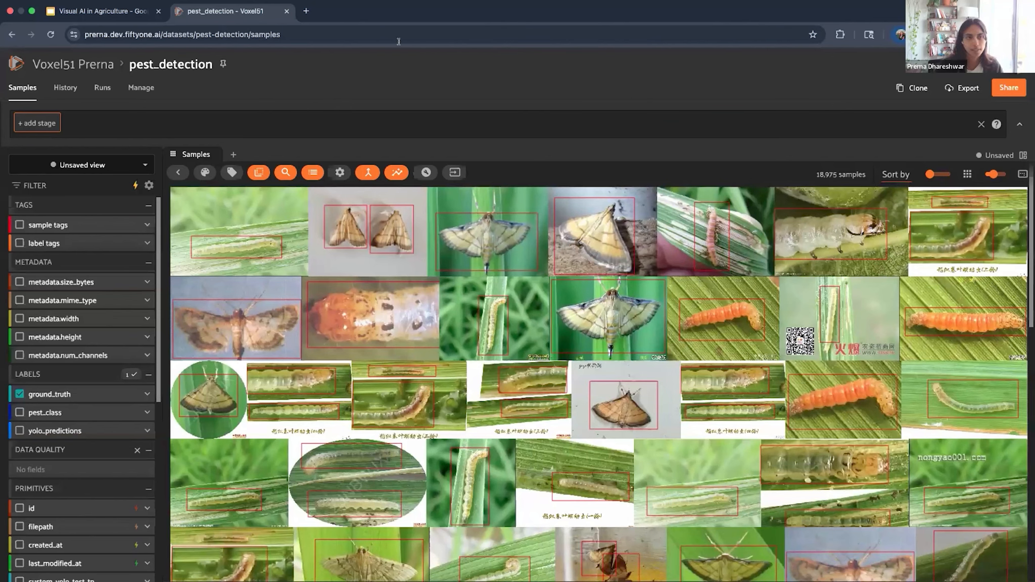
click(120, 14)
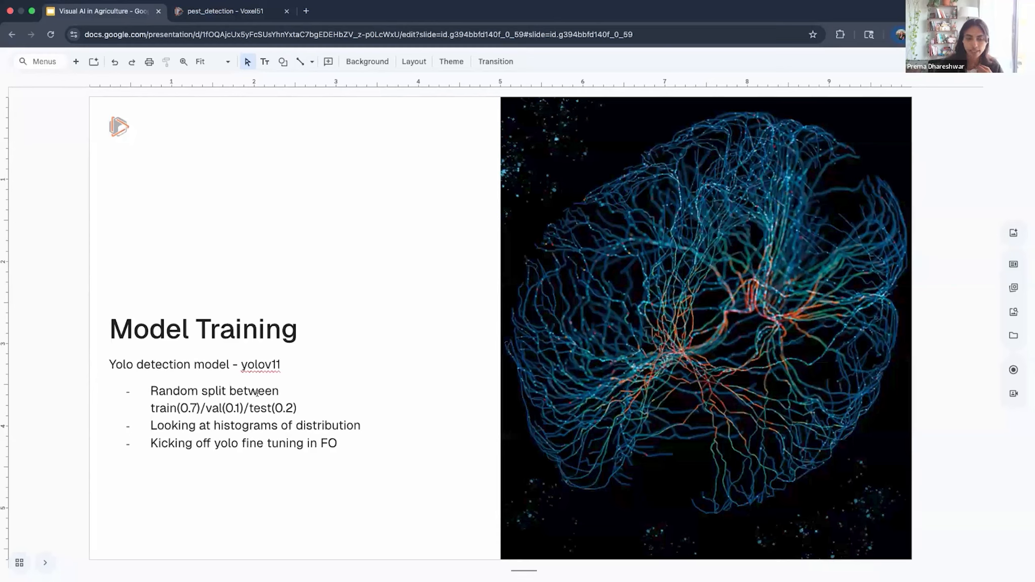
click(192, 16)
Step: Load the saved workspace Histogram of class distribution for the pest_detection dataset
click(233, 154)
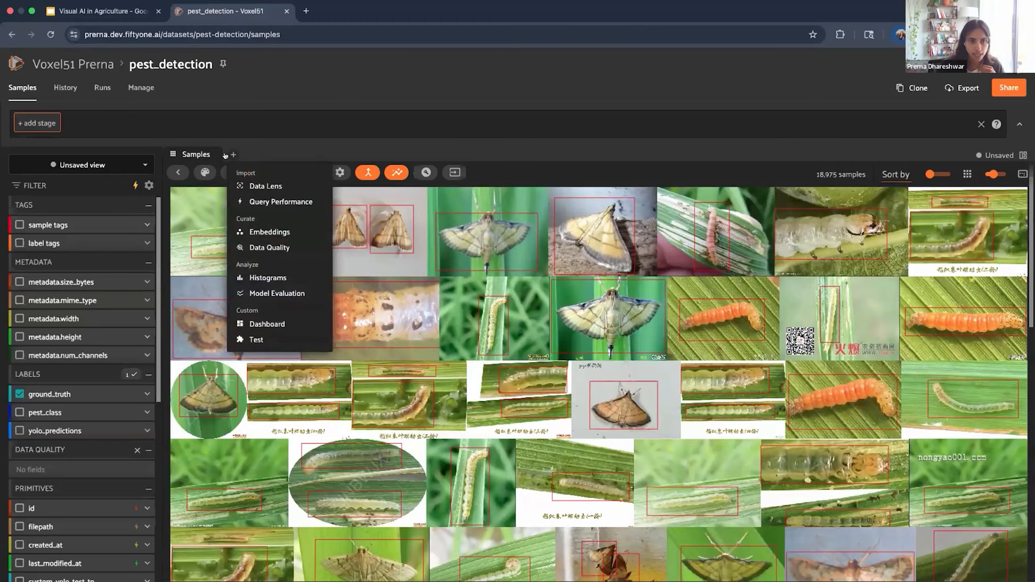
click(340, 130)
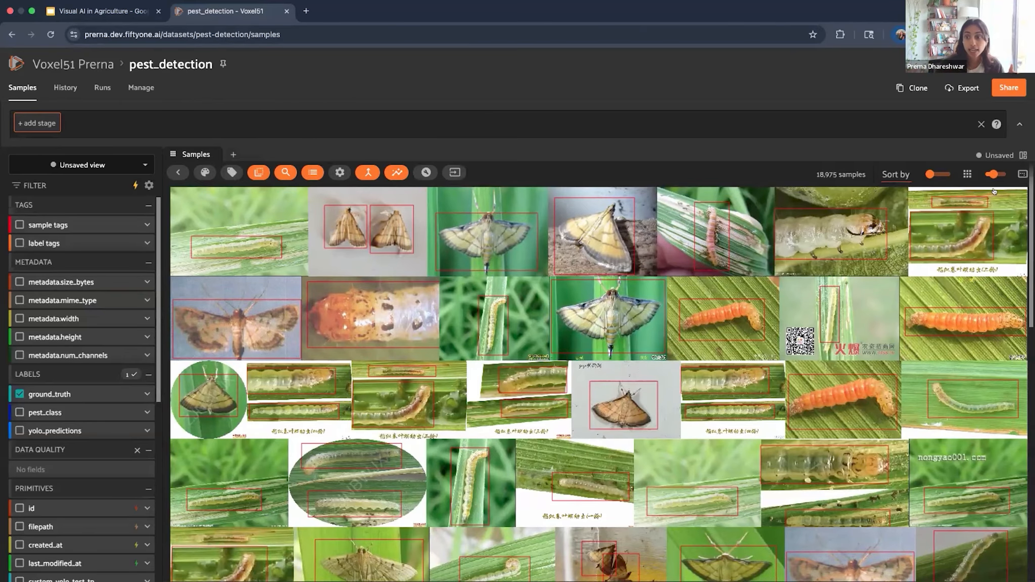
click(998, 156)
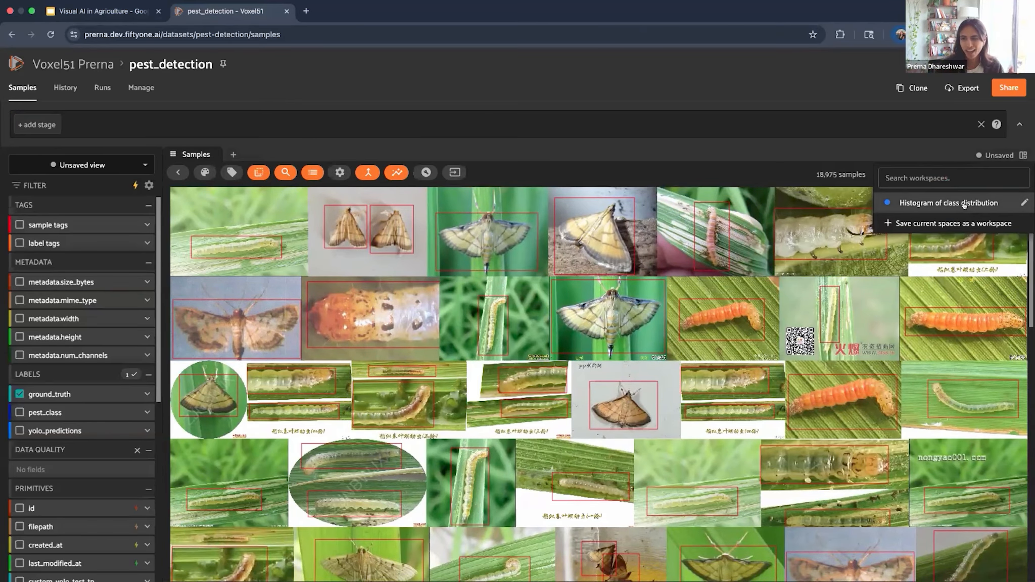
click(948, 203)
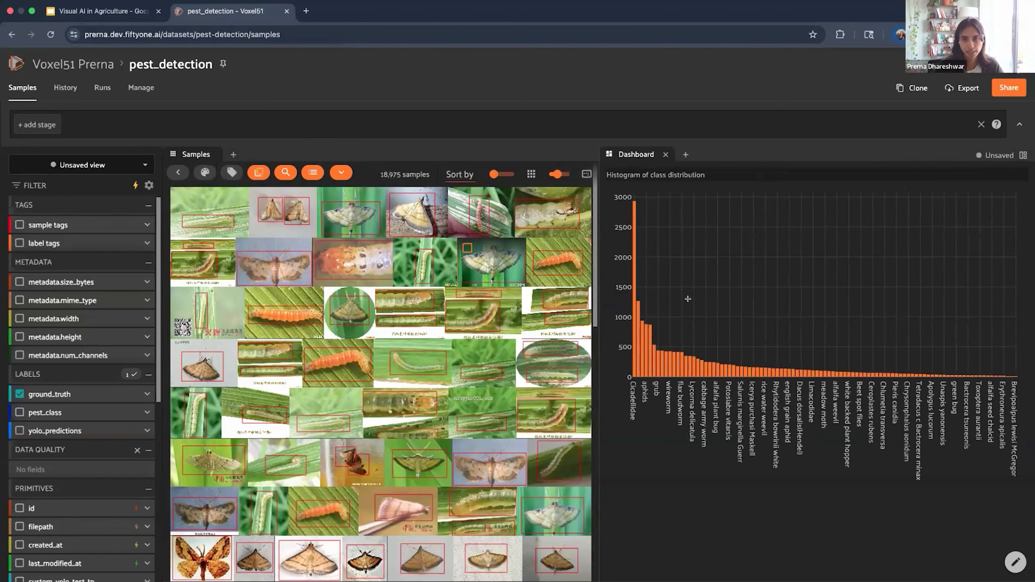
Step: Filter the samples by the train tag, and replace it with the test tag to compare the class distribution of each split
click(143, 228)
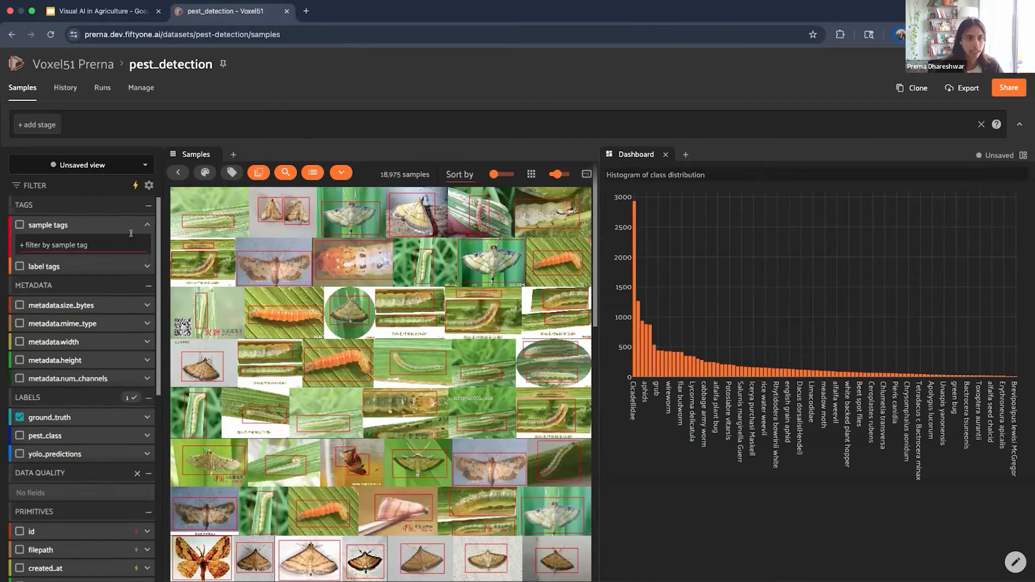
click(35, 240)
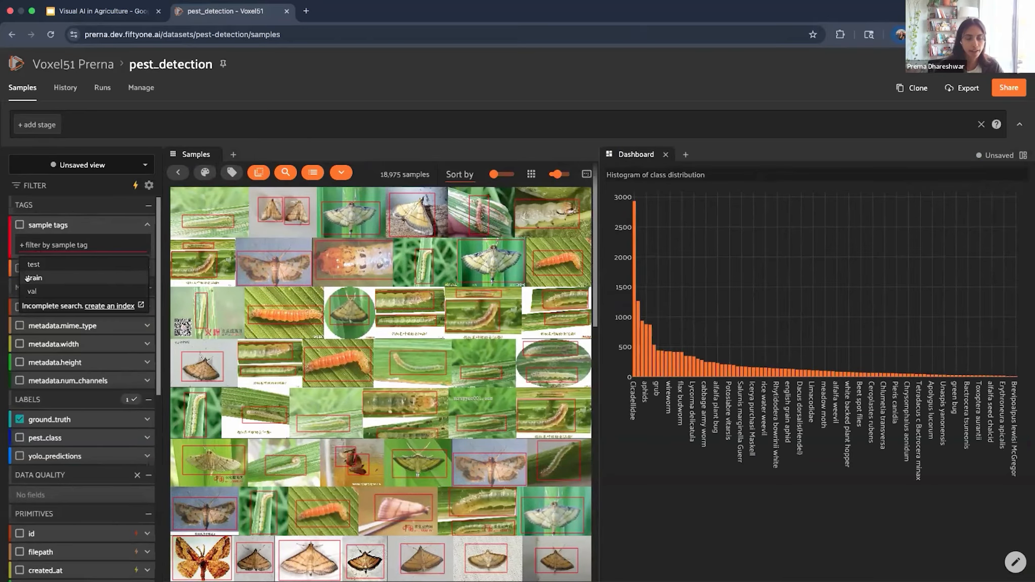
click(30, 277)
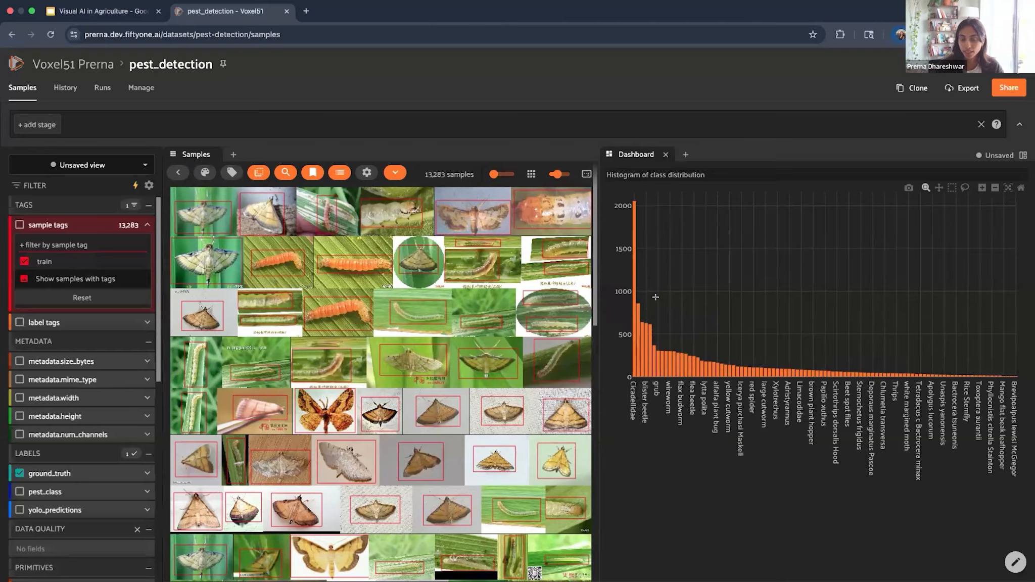
mouse_move(627, 358)
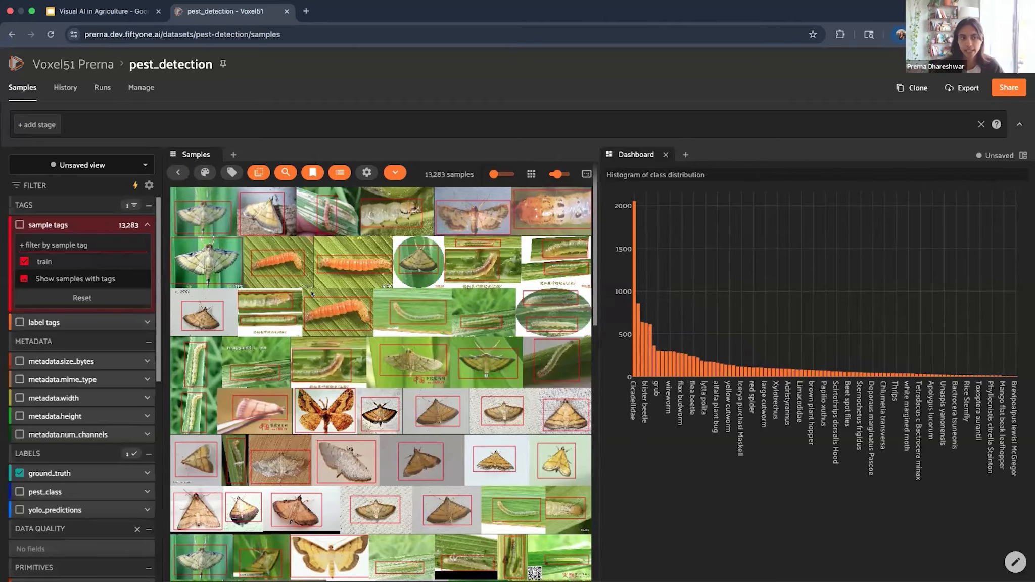
click(54, 241)
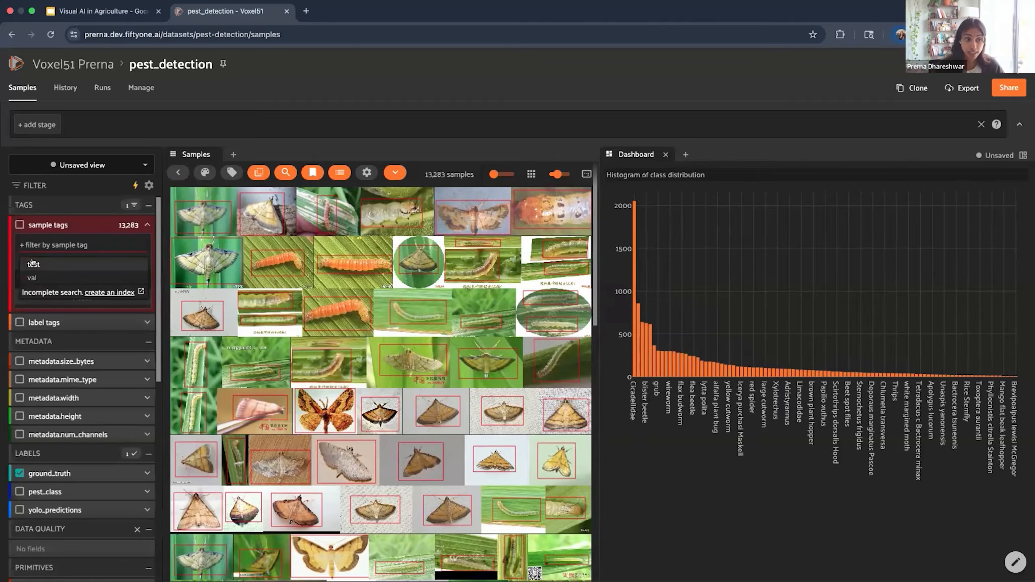
click(32, 263)
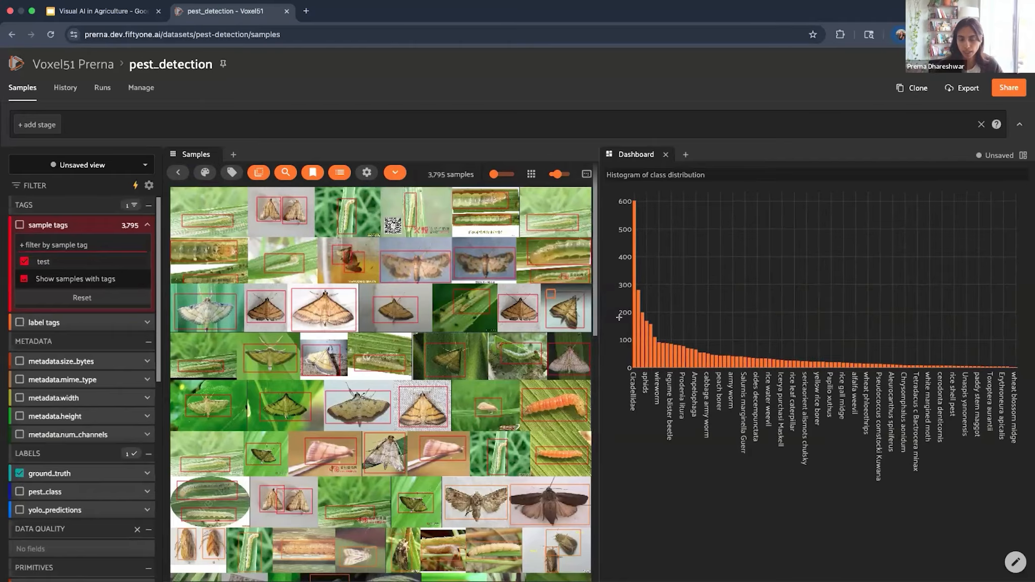
Step: Narrow the test samples to the beet army worm class from the histogram and show their pest_class labels
click(664, 349)
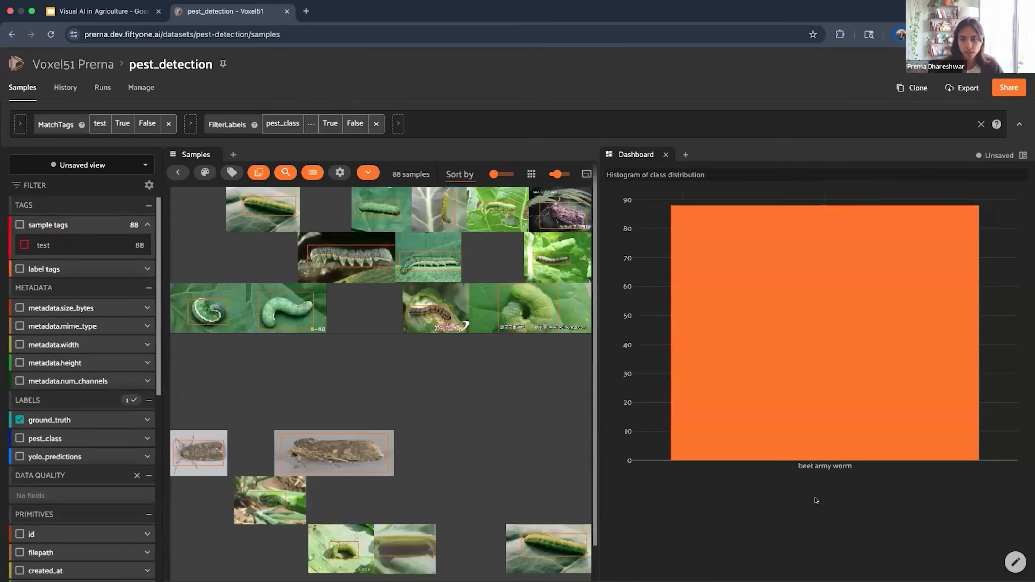
click(19, 438)
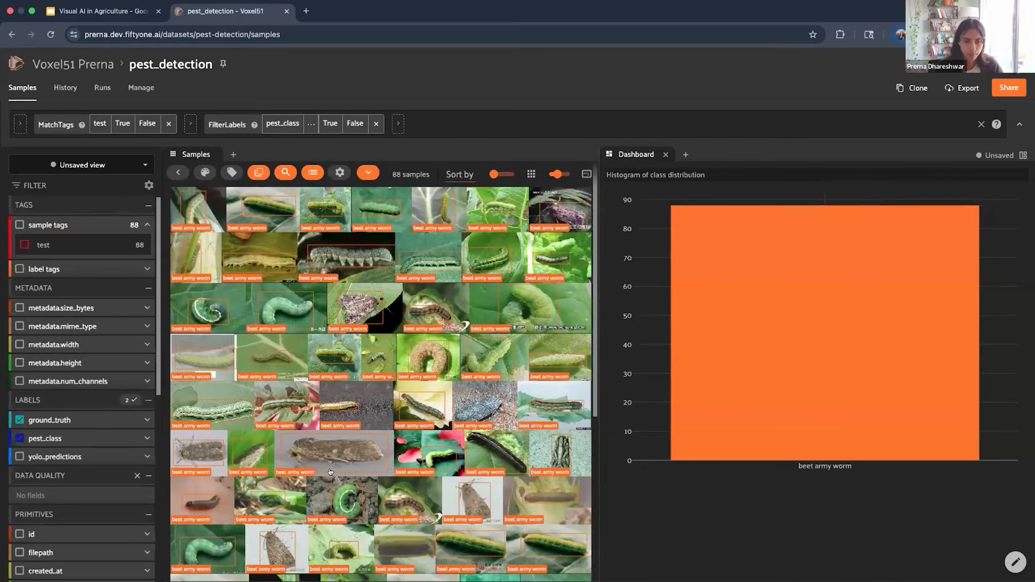
mouse_move(783, 329)
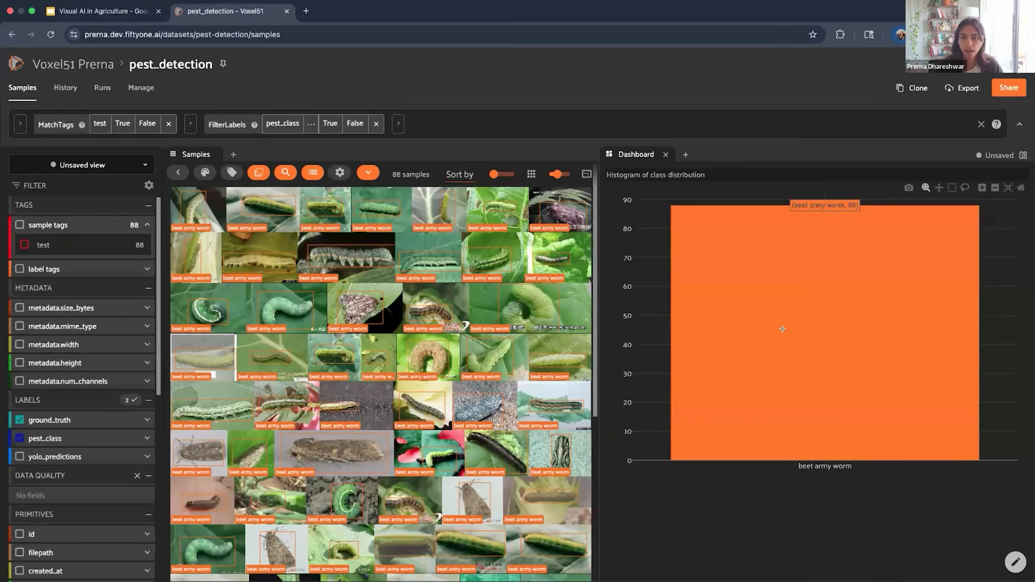
Step: Clear all stages from the view and close the Dashboard panel
click(975, 124)
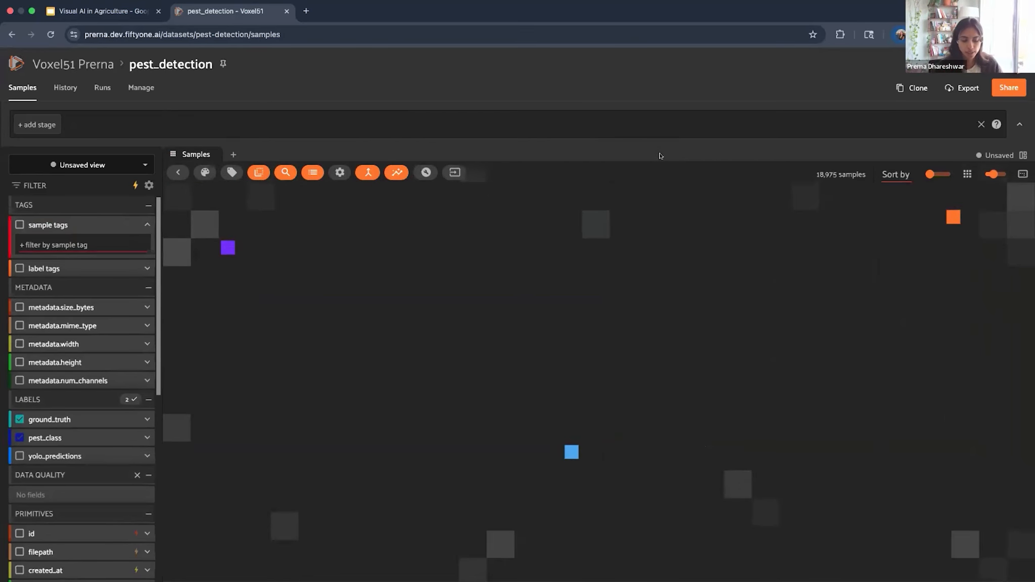
click(665, 154)
Step: Find the Finetune models like YOLOv8 operator, choose ground_truth as its detections field, and cancel the form without executing it
key(`)
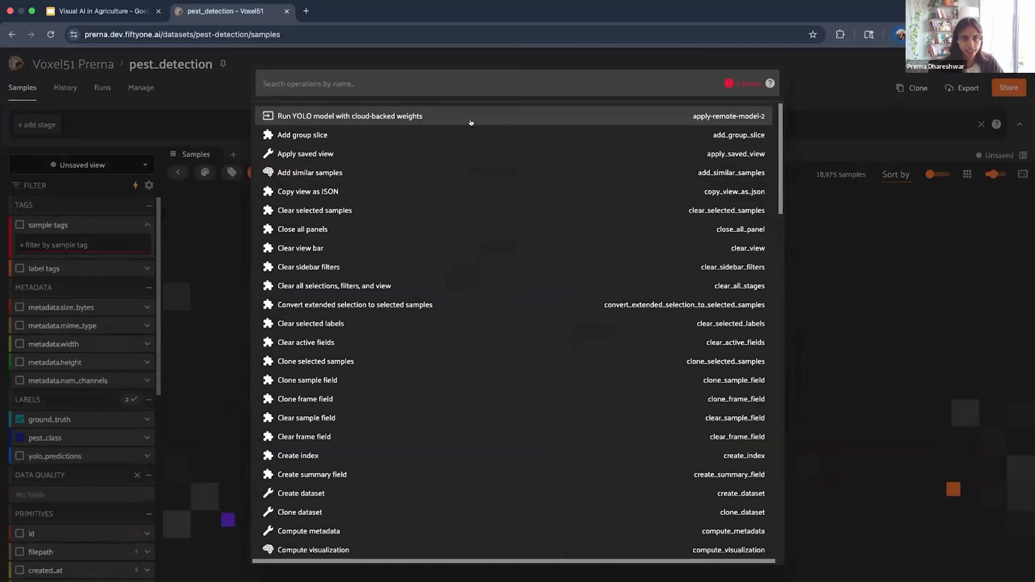
text(ine)
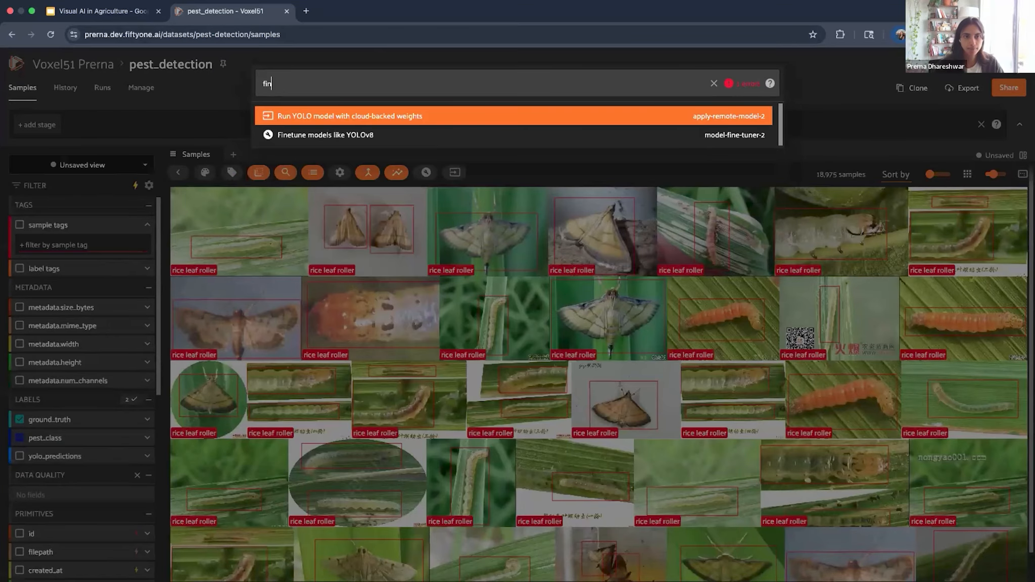
click(314, 135)
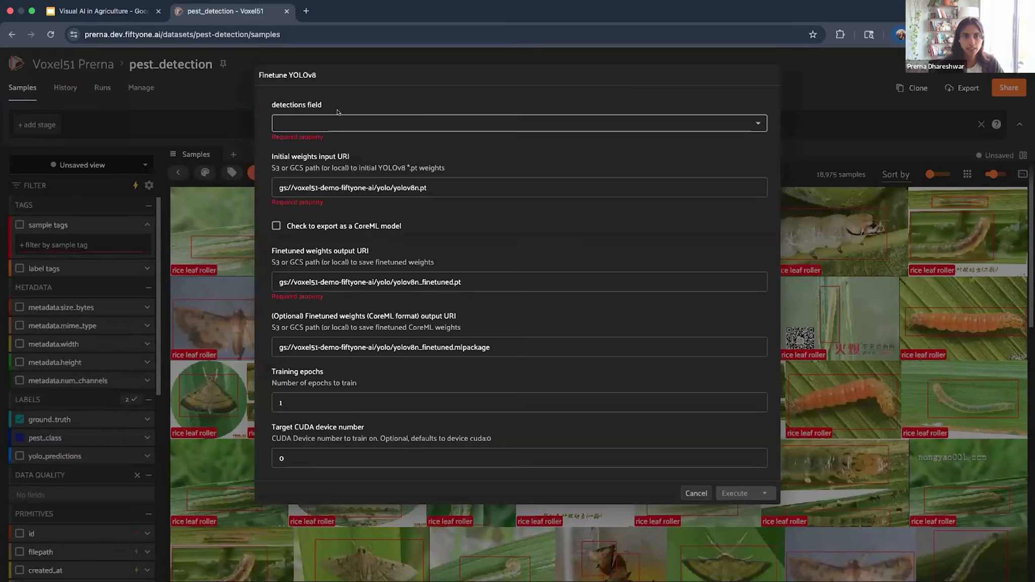
click(334, 126)
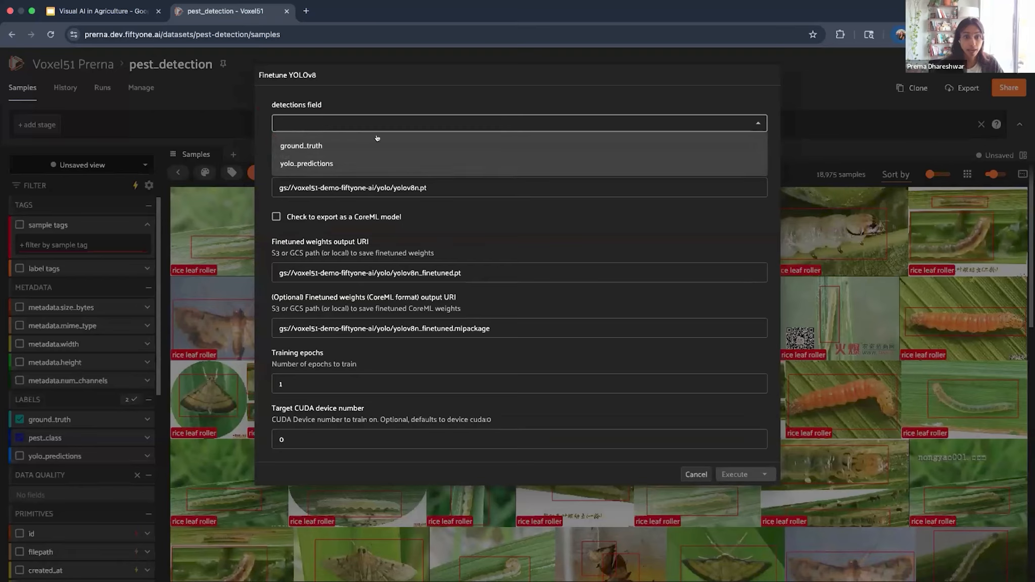
click(302, 145)
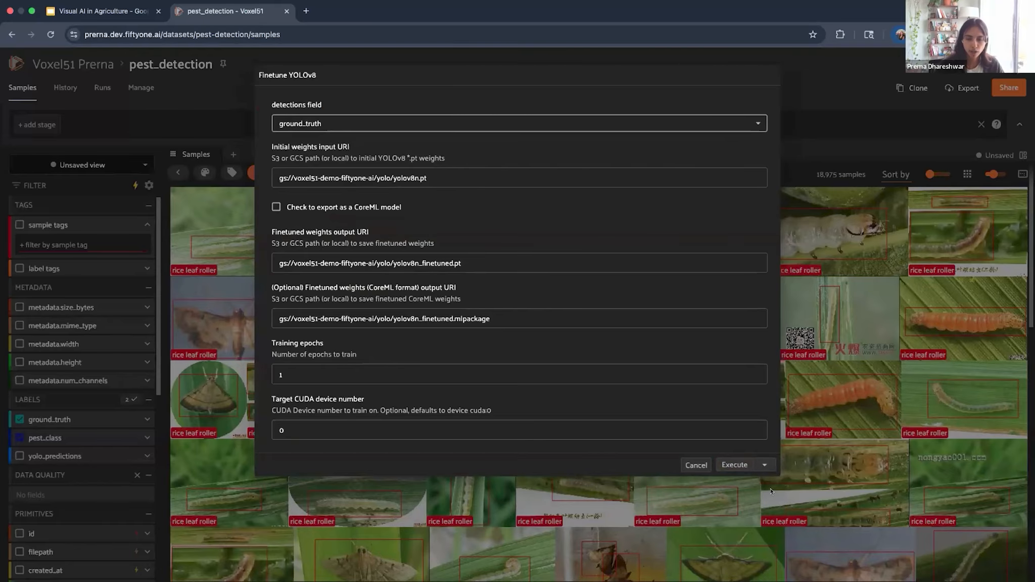
click(696, 465)
Step: Open the completed model-fine-tuner-2 run and review its input weights, output weights, training epochs and CUDA device settings
click(102, 89)
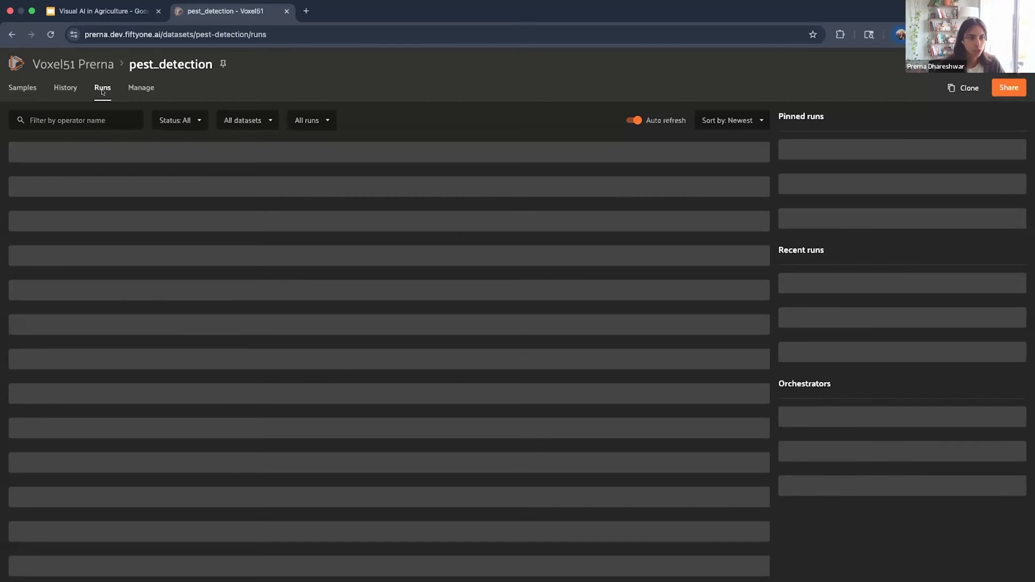
scroll(122, 368, down, 3)
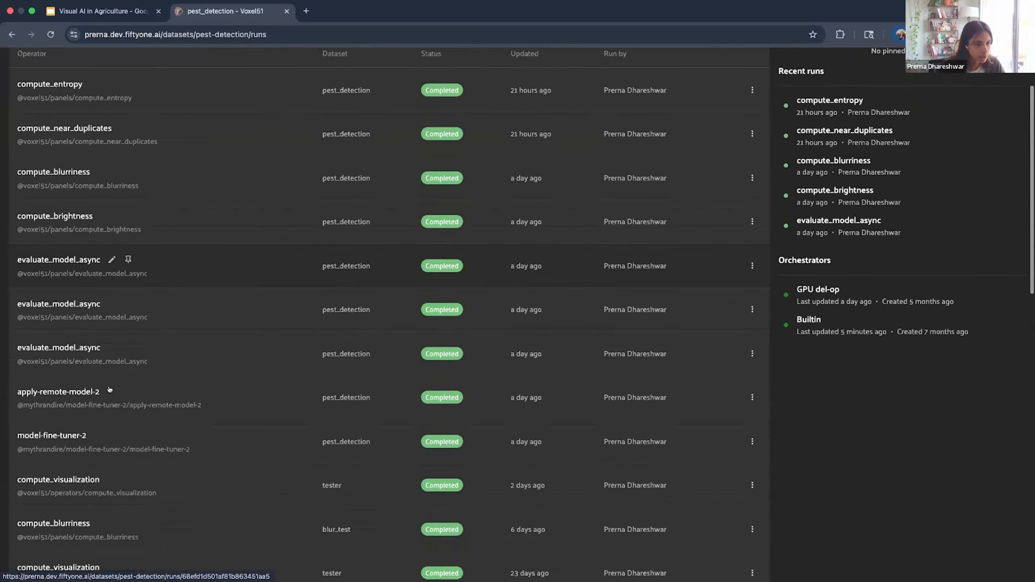
click(71, 428)
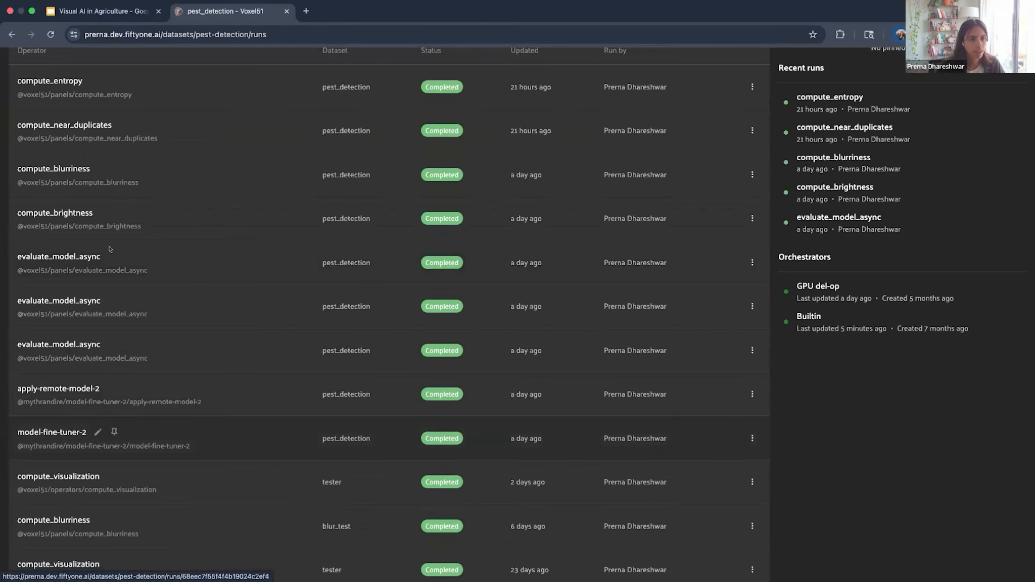
scroll(81, 357, down, 3)
scroll(81, 358, up, 3)
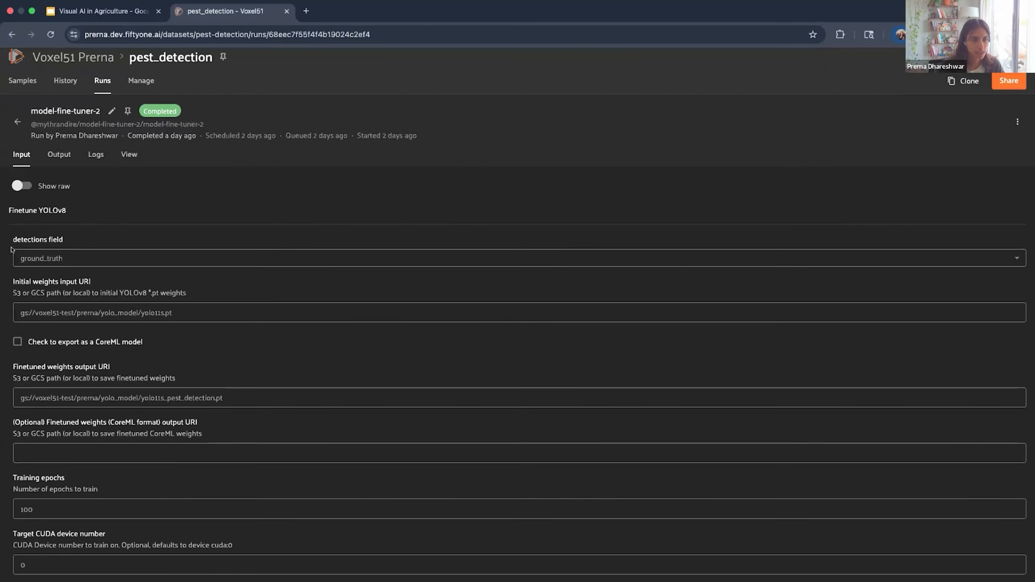
scroll(40, 354, down, 3)
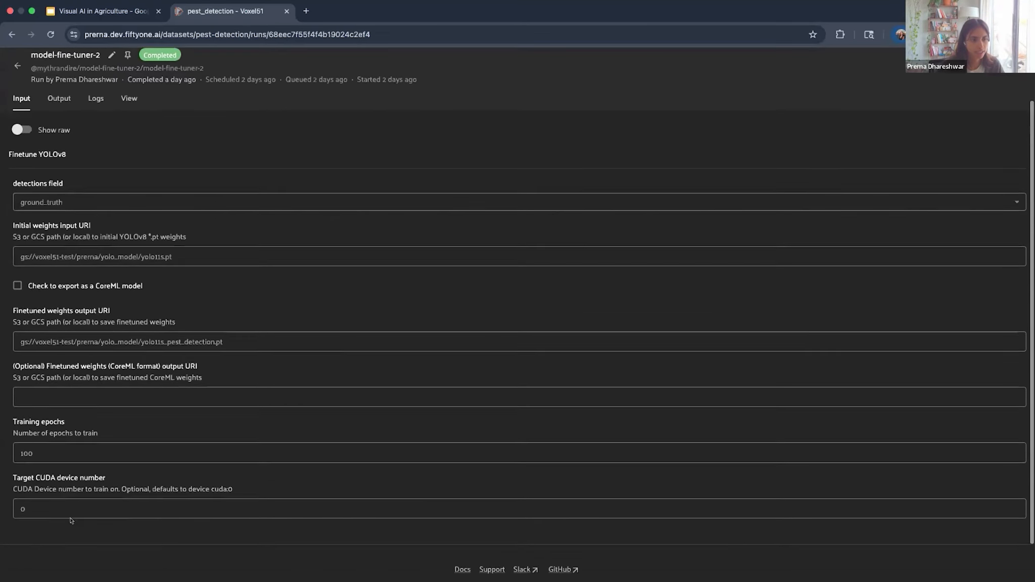
key(super+Tab)
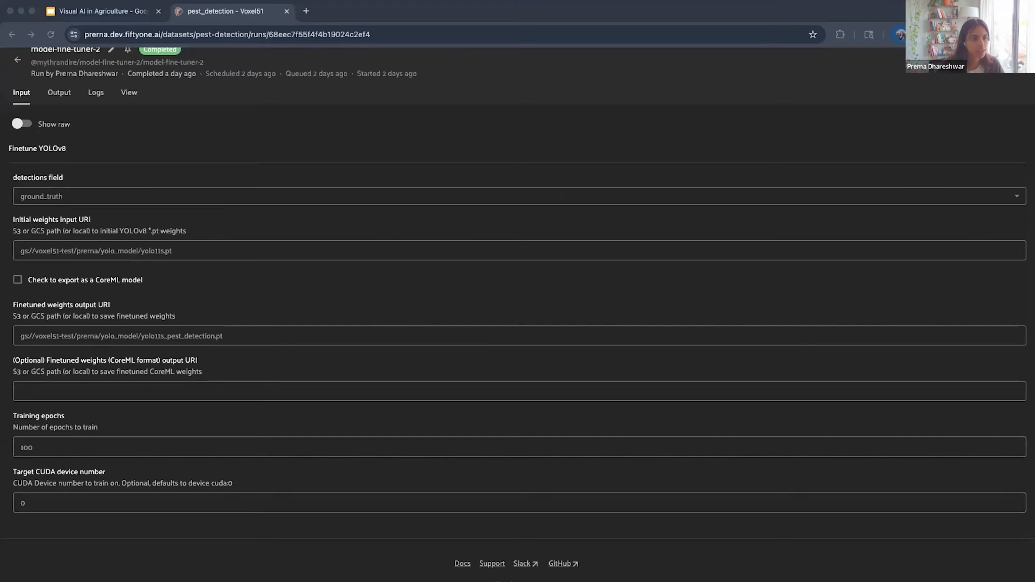
scroll(84, 154, up, 3)
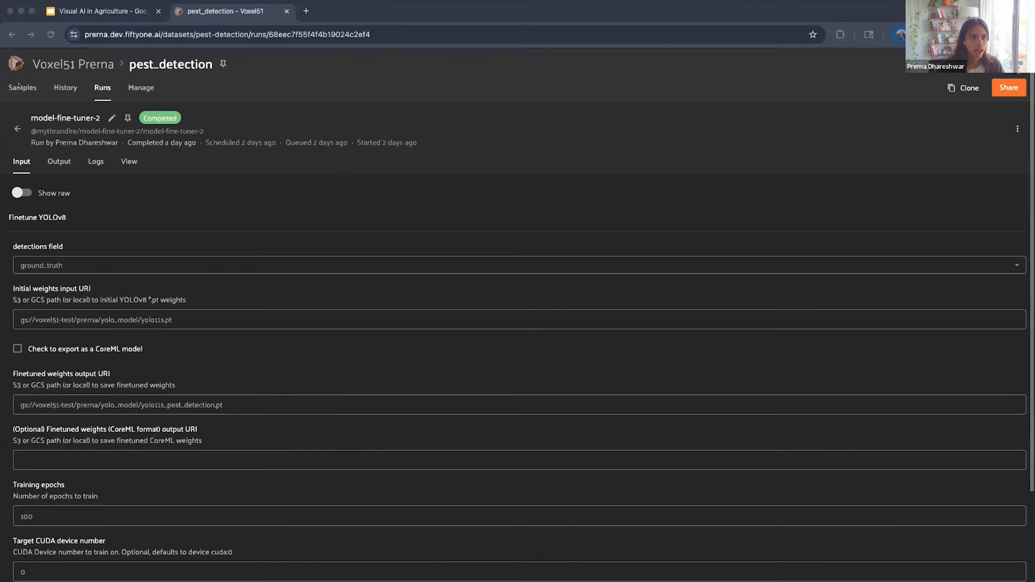
key(super+Tab)
Step: Return to the dataset's samples, check the Model Evaluation slide in the presentation, and come back to FiftyOne
click(20, 87)
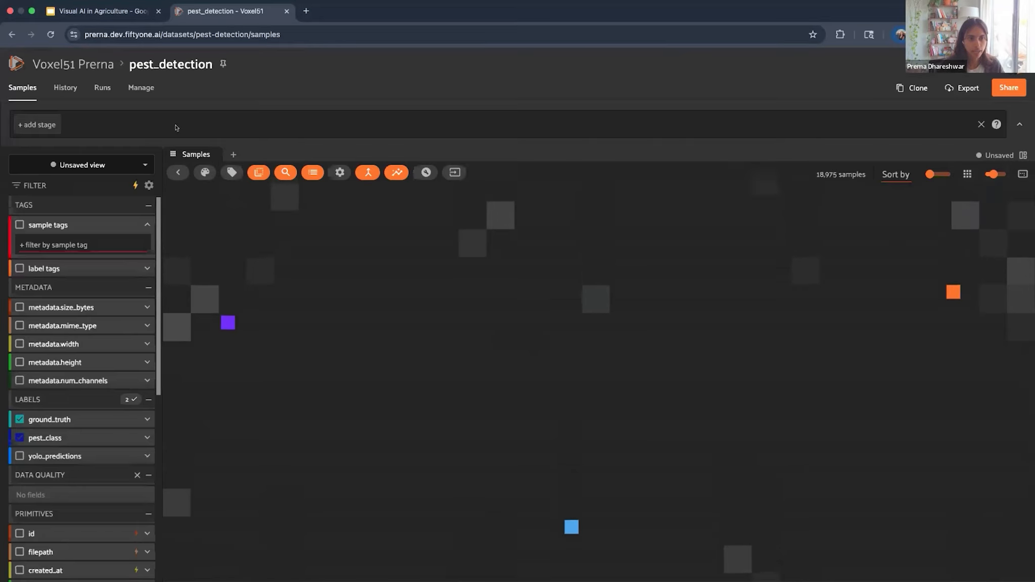
click(87, 12)
key(Down)
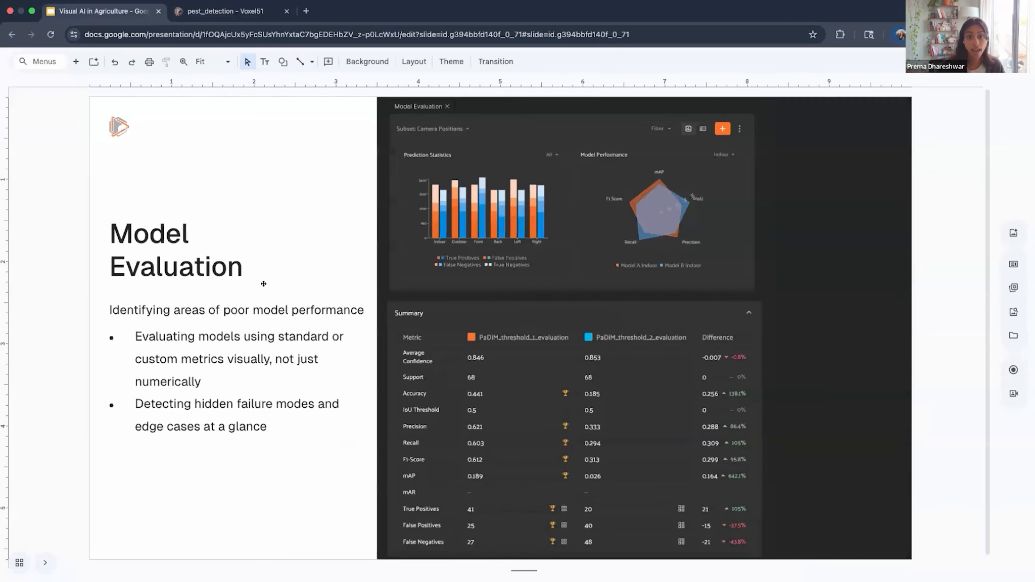
click(221, 13)
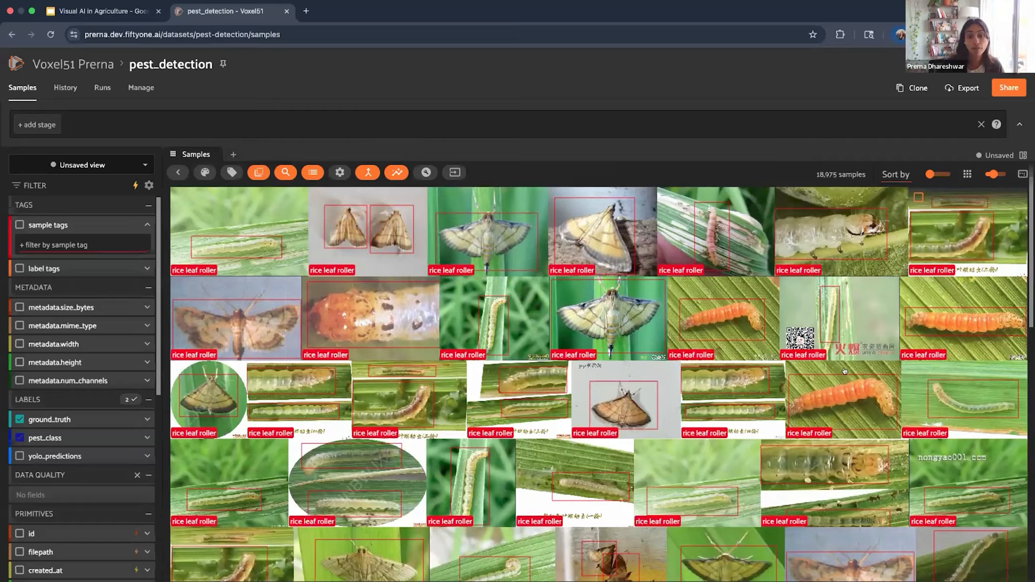
Step: Open the completed apply-remote-model-2 run and examine the YOLOv8 weights path used for inference
click(233, 155)
click(193, 126)
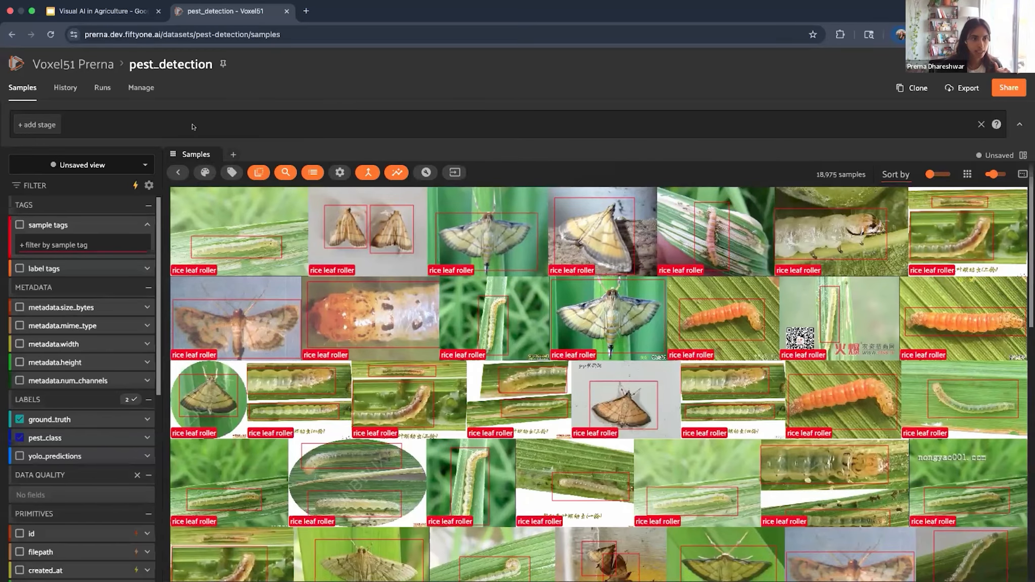
click(102, 88)
scroll(118, 269, down, 2)
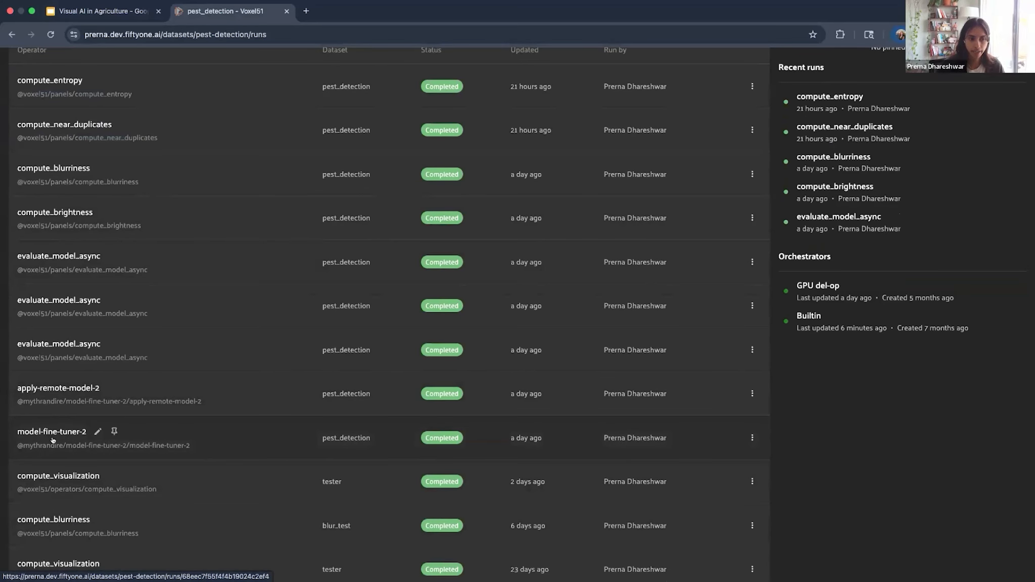
scroll(52, 440, up, 1)
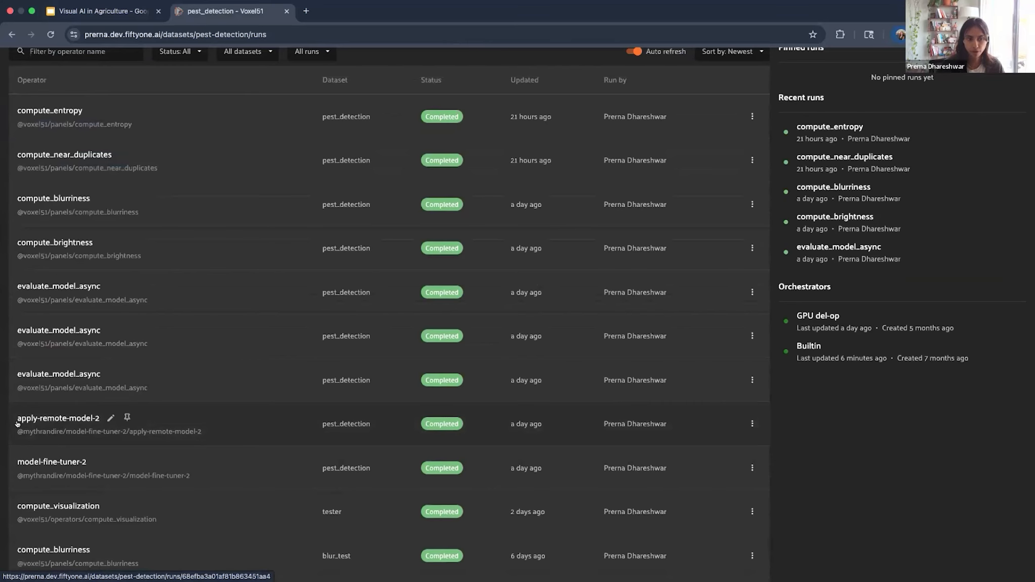
click(84, 419)
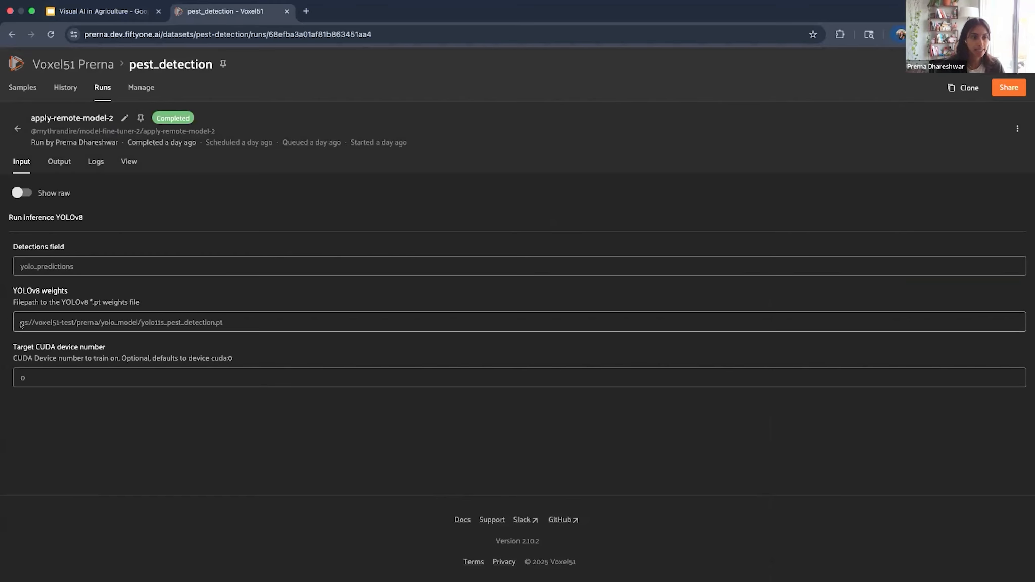
drag(19, 318, 220, 323)
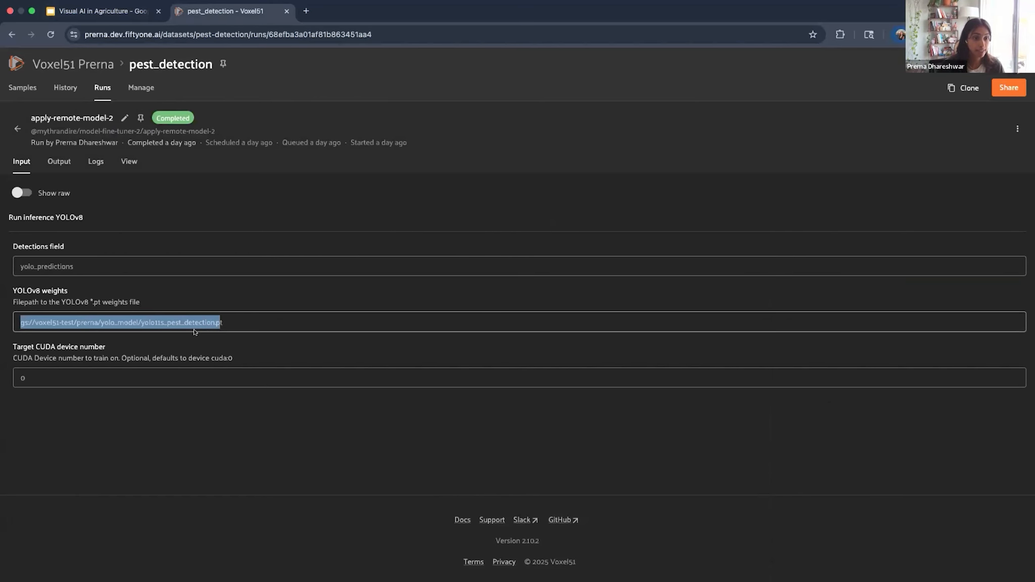
click(211, 324)
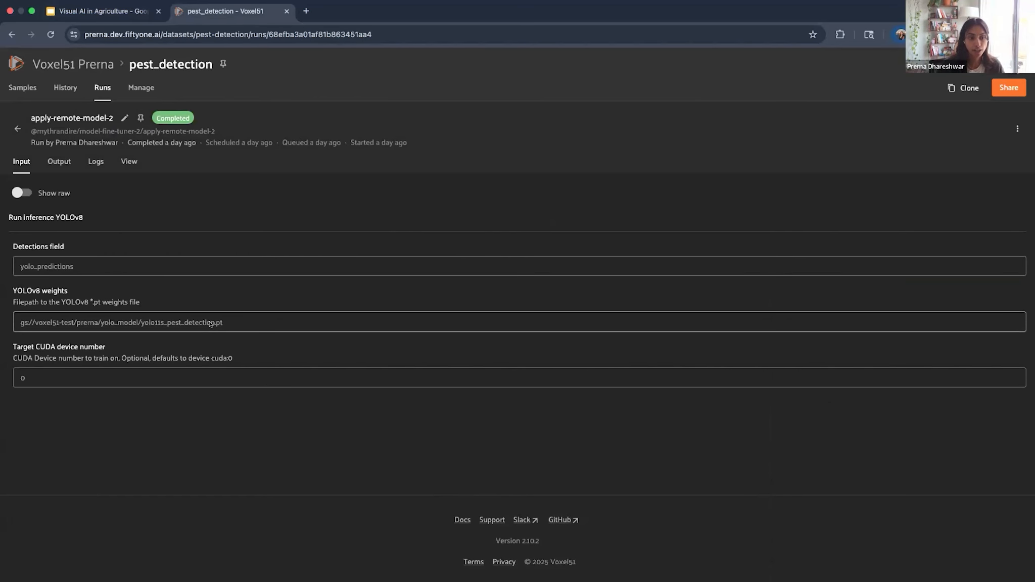
Step: Return to the dataset's samples and open the Model Evaluation panel split side by side with the sample grid
click(19, 90)
click(103, 88)
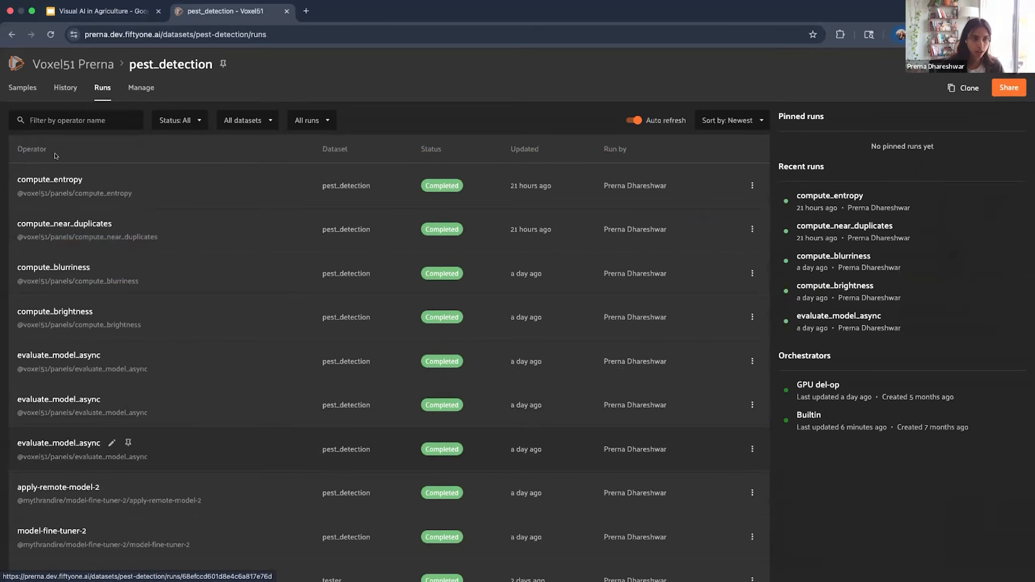
click(29, 87)
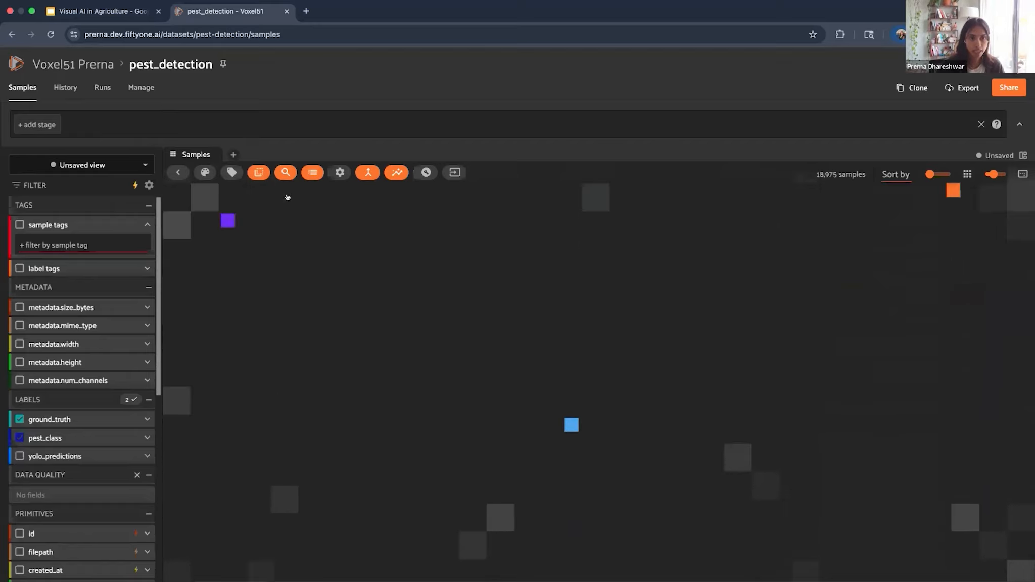
click(233, 155)
click(276, 293)
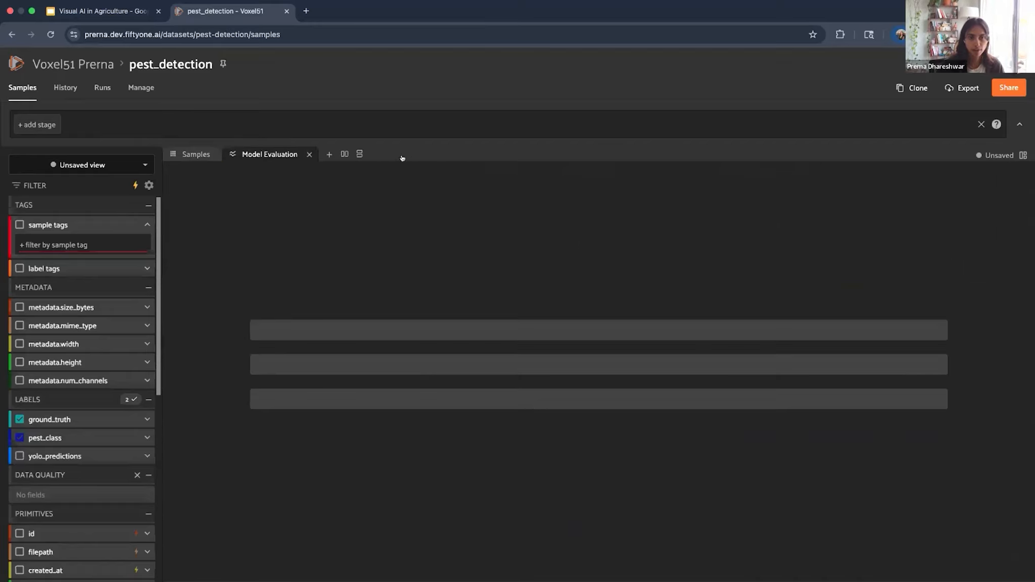
click(342, 155)
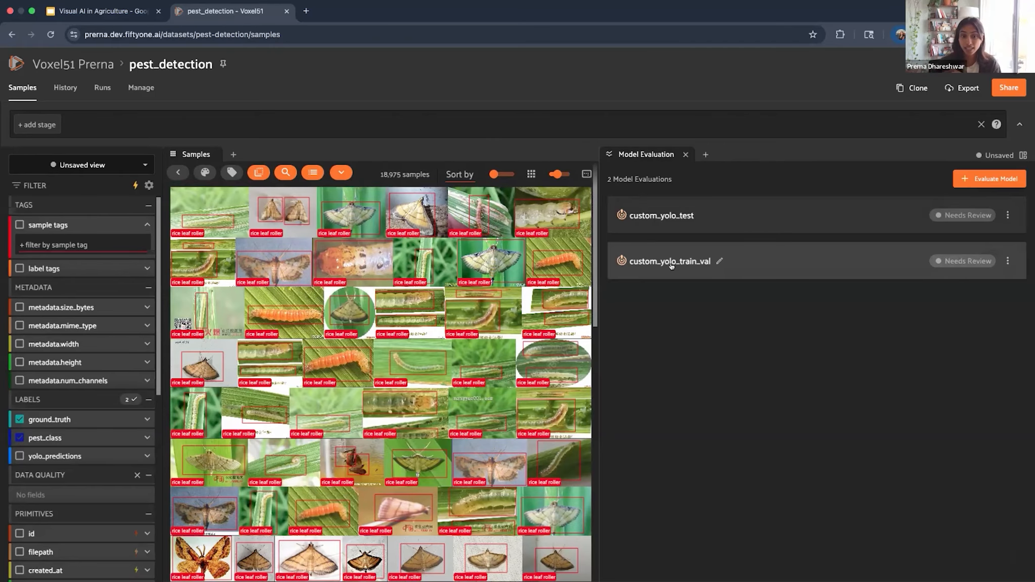
Step: Open the custom_yolo_test evaluation and examine its summary metrics, highlighting the precision, recall and mAP values
click(672, 216)
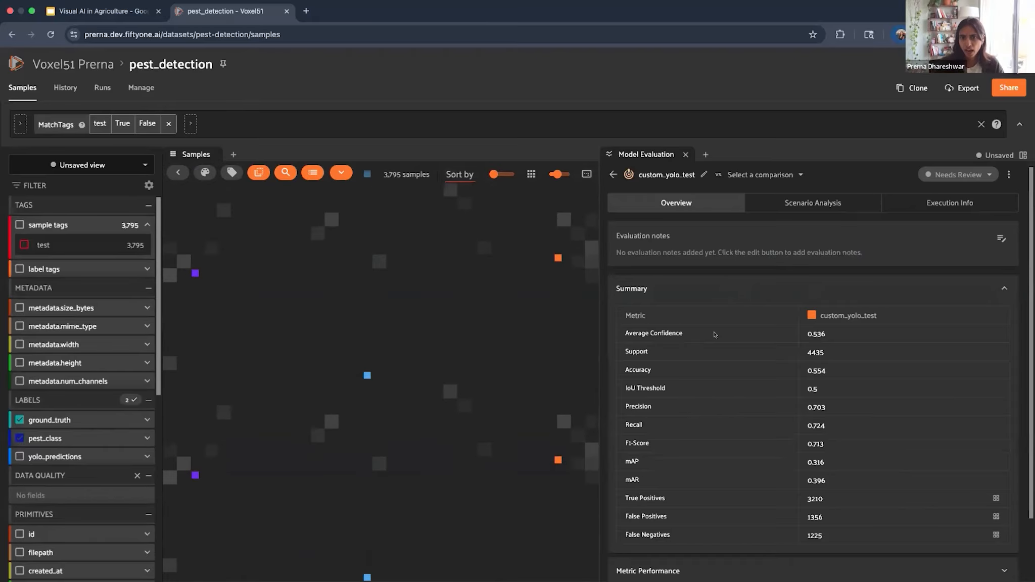
scroll(663, 340, down, 1)
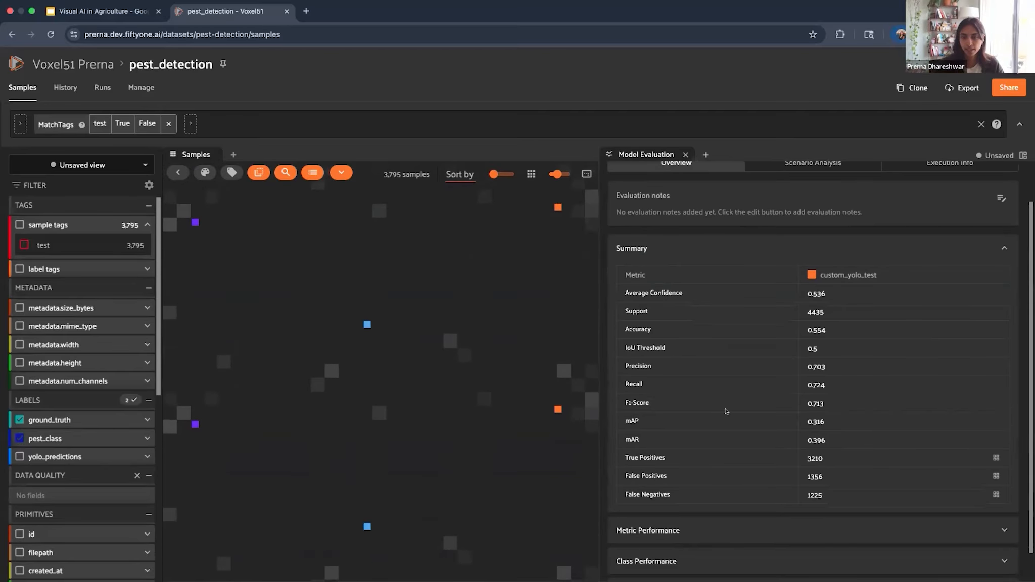
scroll(647, 262, up, 1)
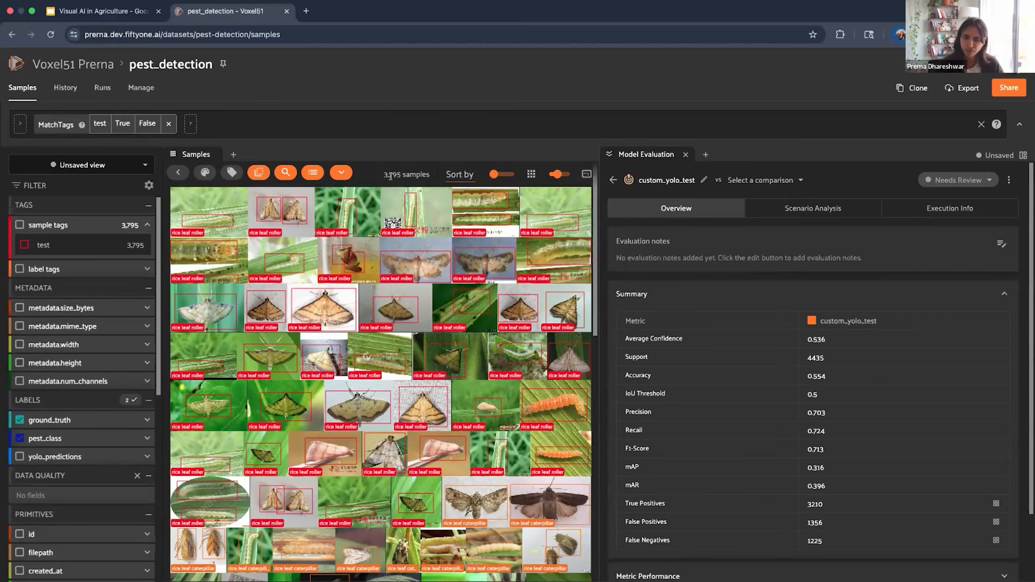
scroll(709, 351, down, 3)
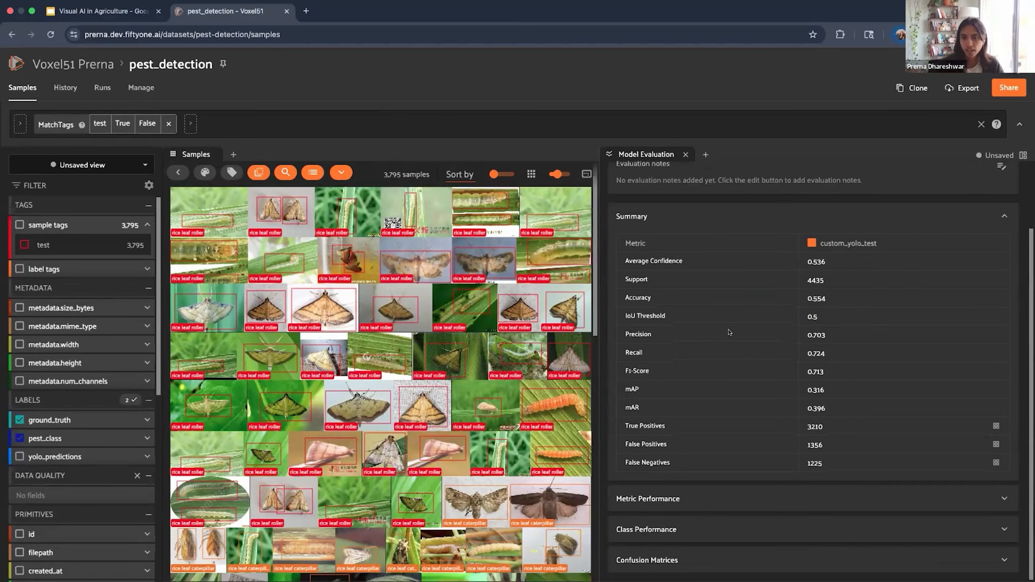
drag(803, 334, 917, 335)
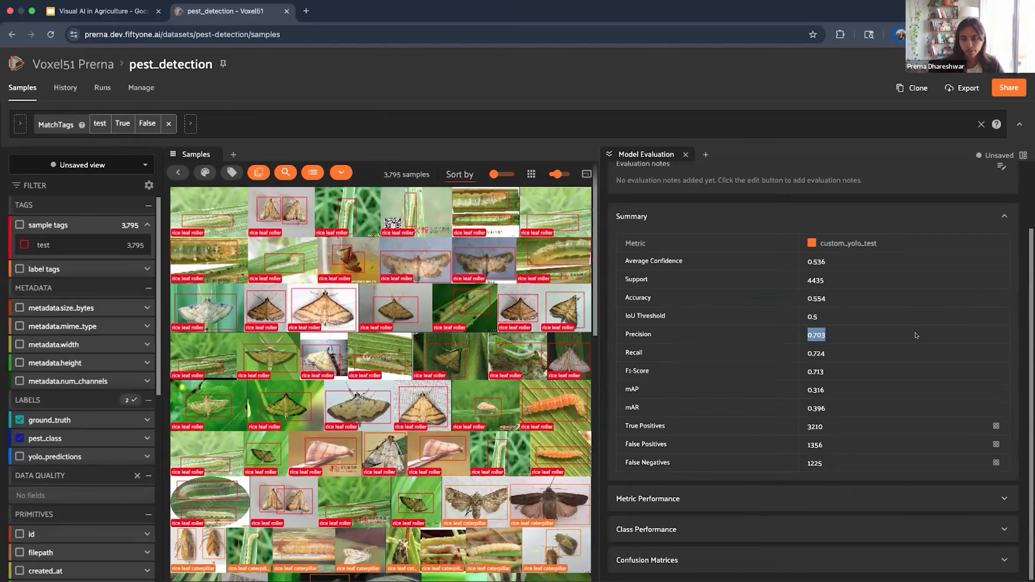
drag(848, 351, 777, 352)
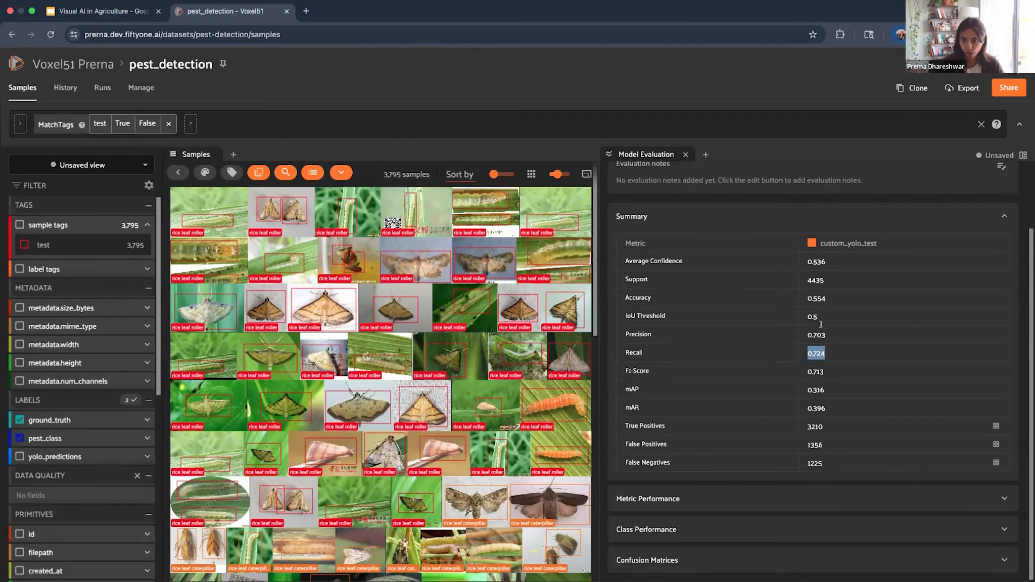
drag(820, 392, 702, 388)
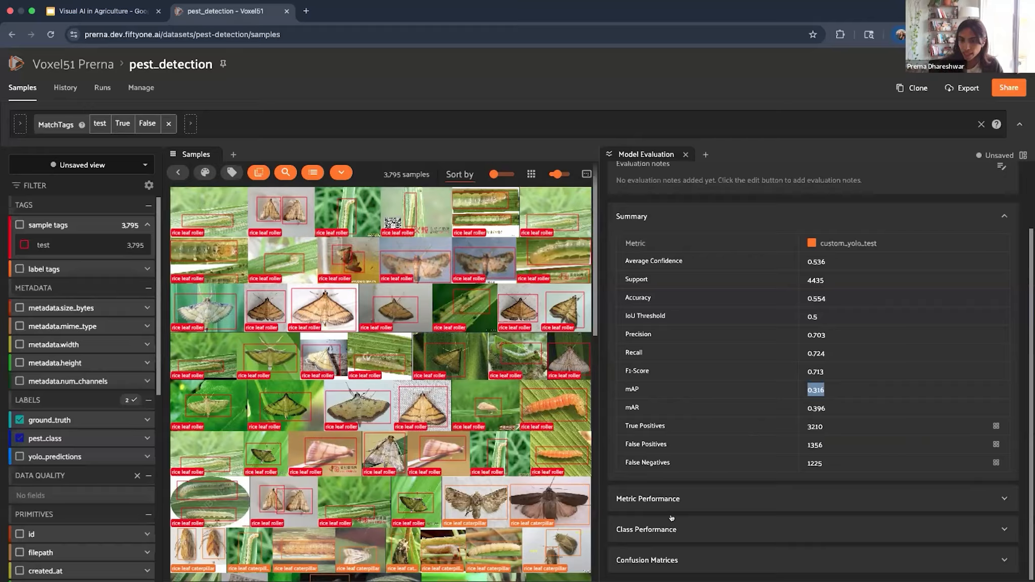
Step: Show the per-class precision chart, inspect the Thrips and Lycorma delicatula samples, and filter the grid back to Thrips
click(660, 533)
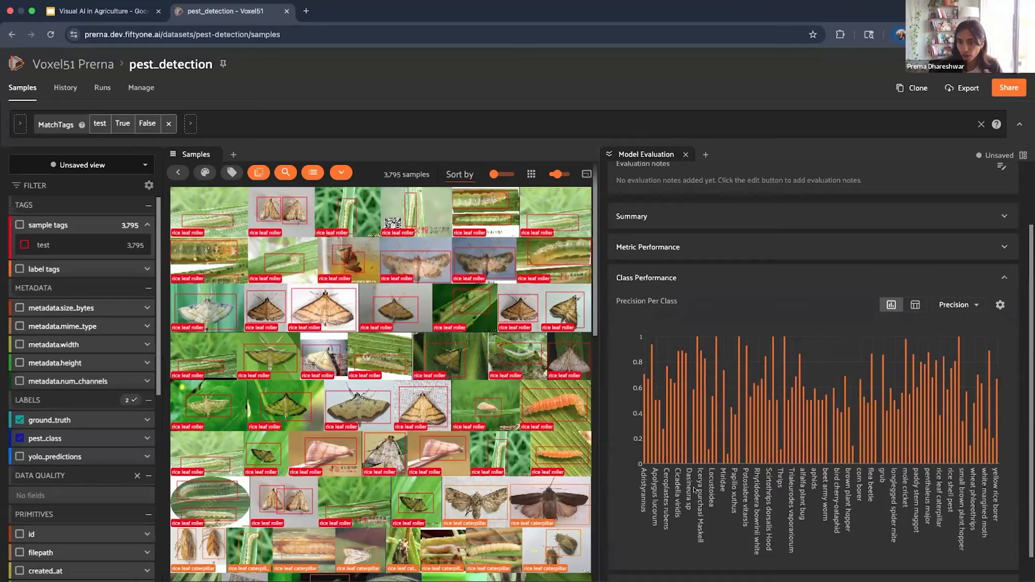
mouse_move(777, 448)
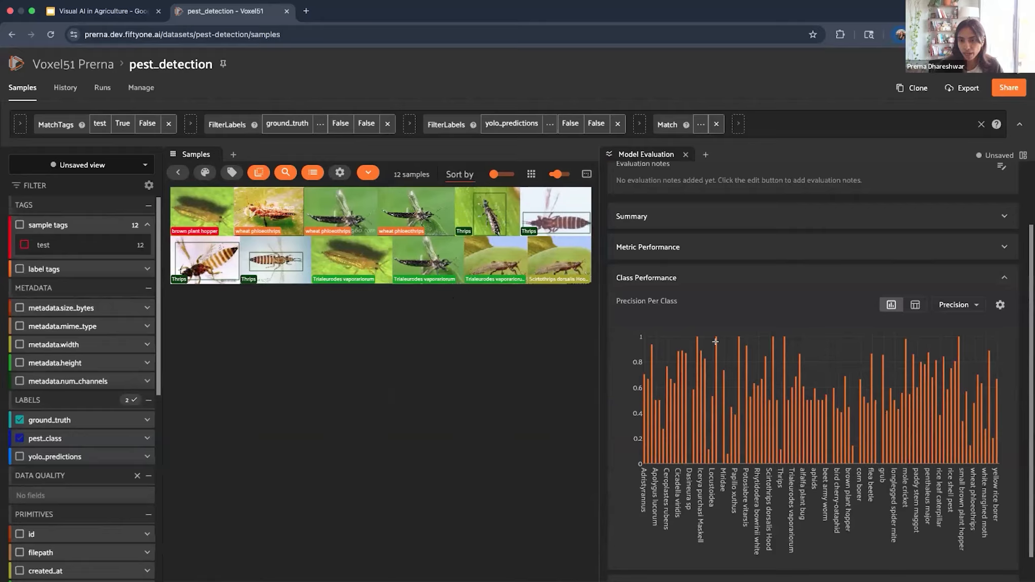
mouse_move(713, 340)
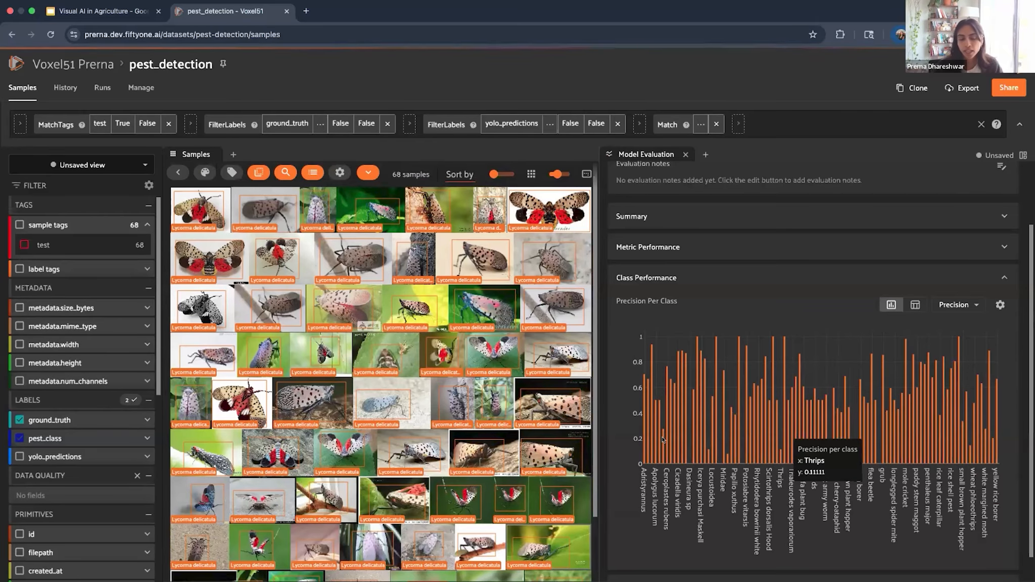
click(781, 449)
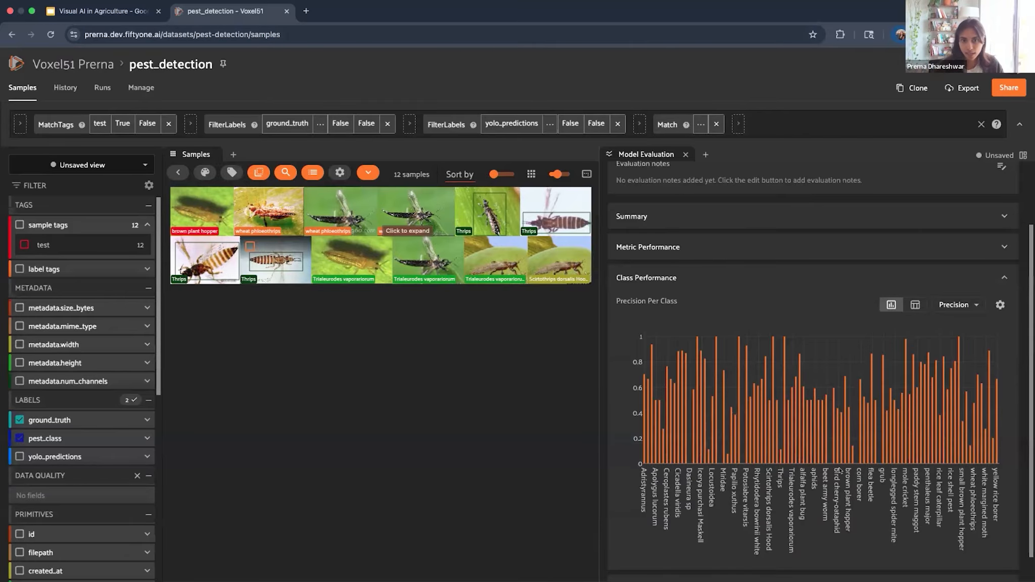
Step: Expand the confusion matrix and filter the sample grid to the asiatic rice borer samples from one of its cells
scroll(755, 380, down, 1)
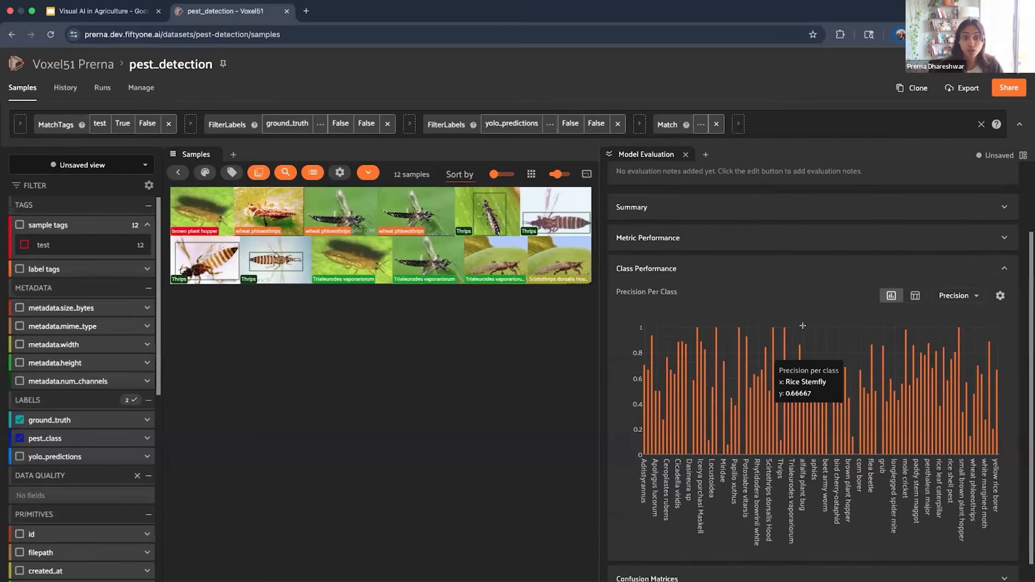
click(709, 557)
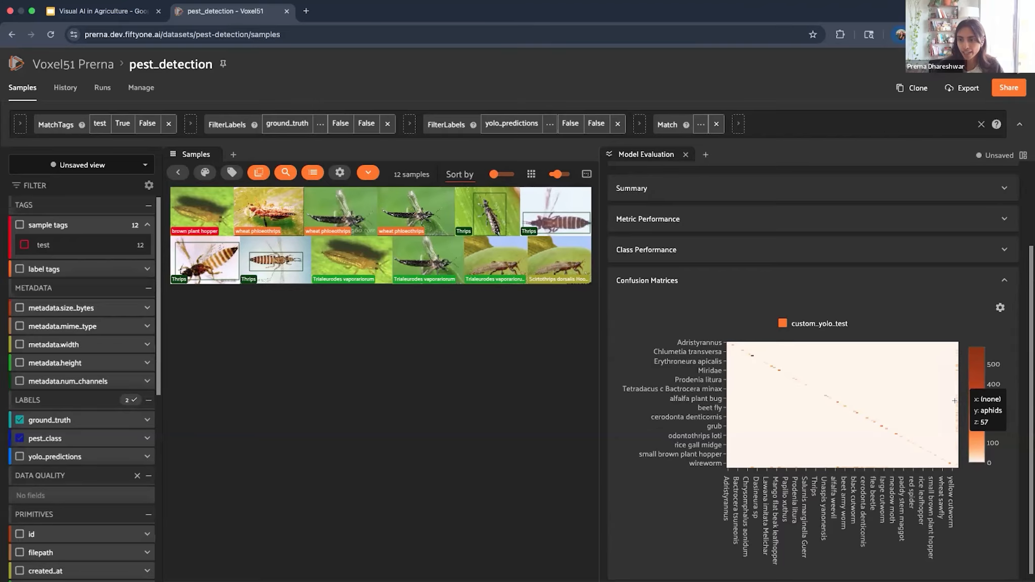
click(751, 341)
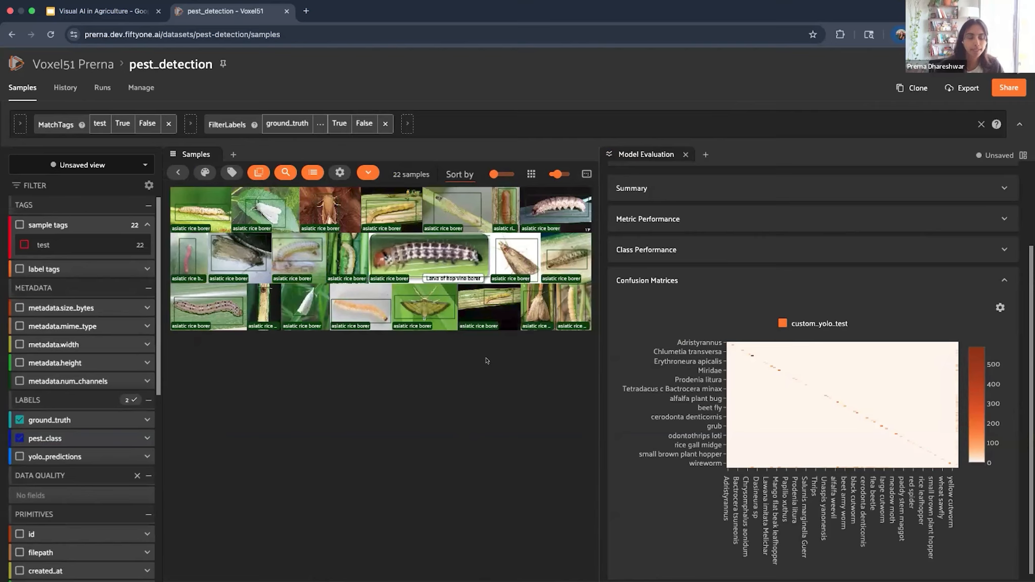
Step: Switch to the Visual AI in Agriculture presentation in Google Slides and advance past the Model Evaluation slide
key(ctrl+shift+Tab)
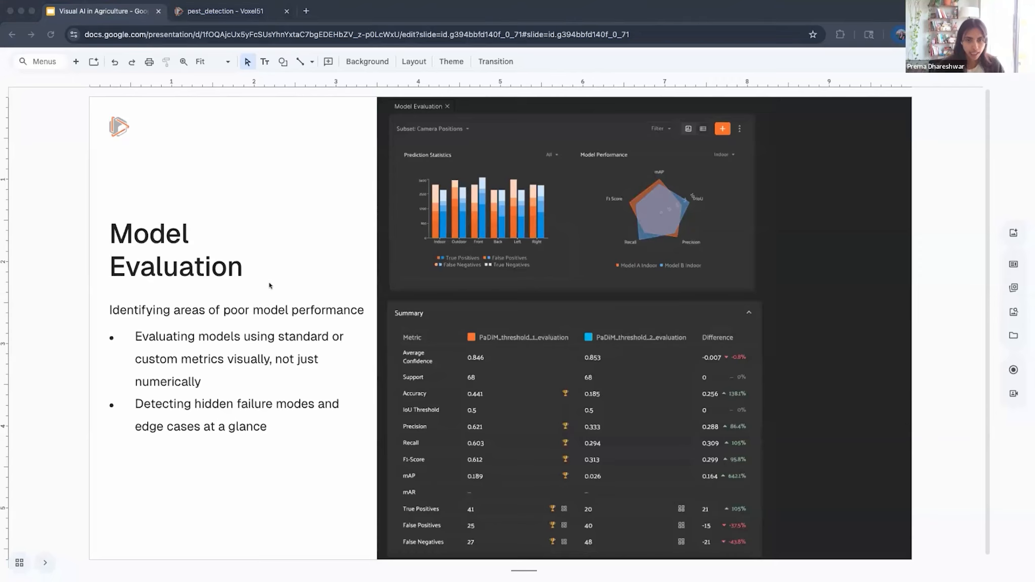
click(268, 257)
key(Down)
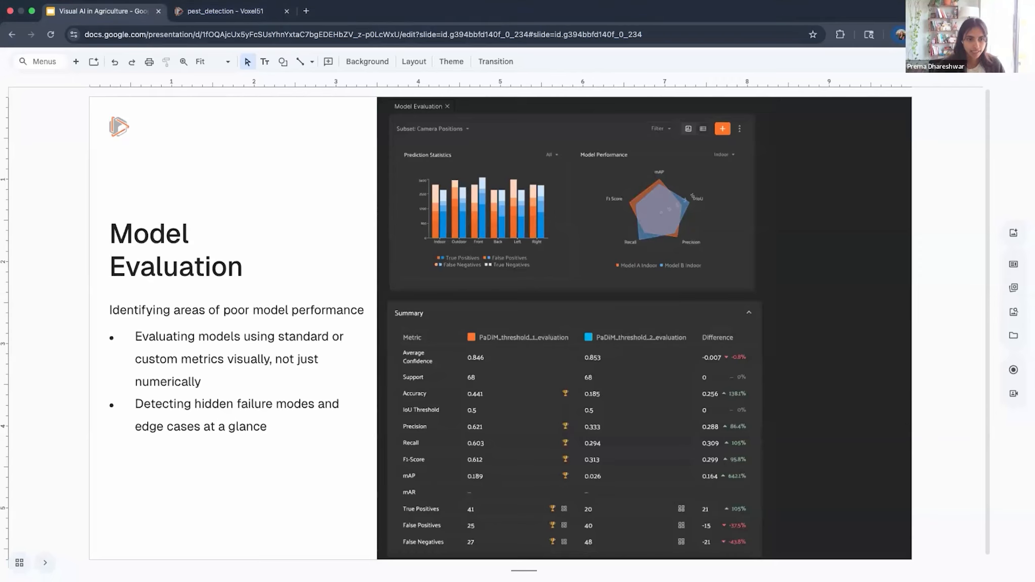